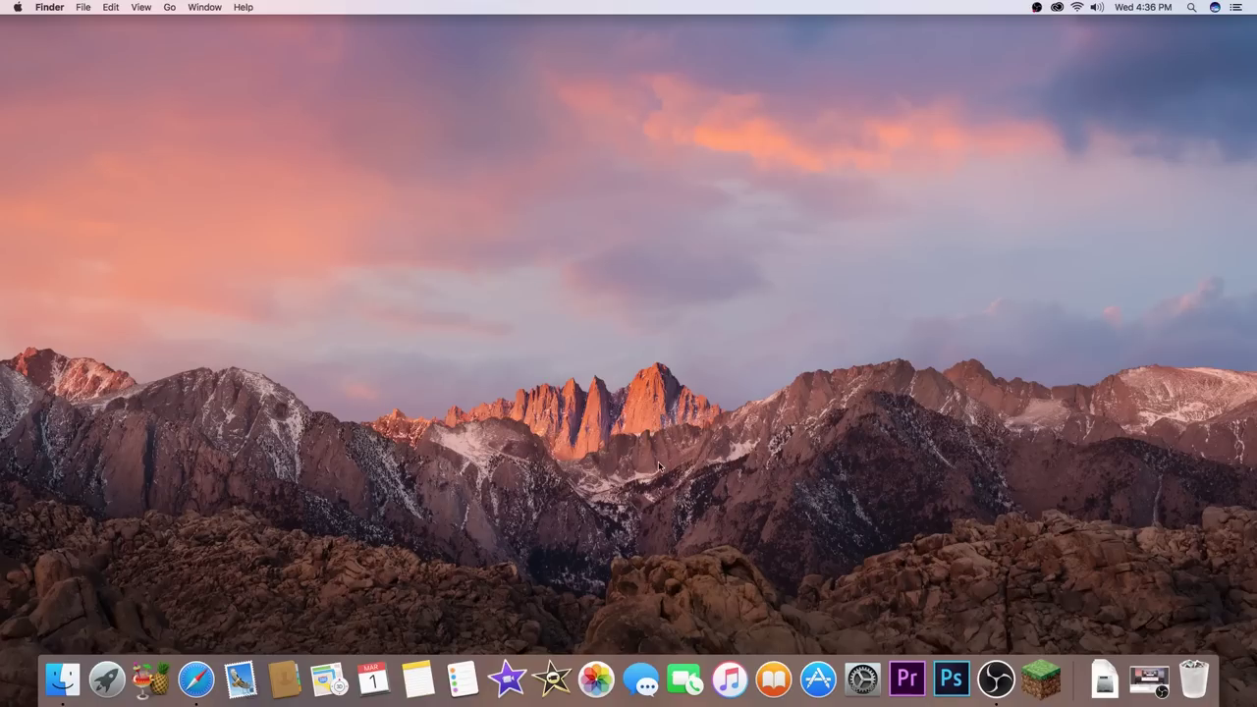
- Check the macOS version and hardware overview in About This Mac, and close the window
click(16, 8)
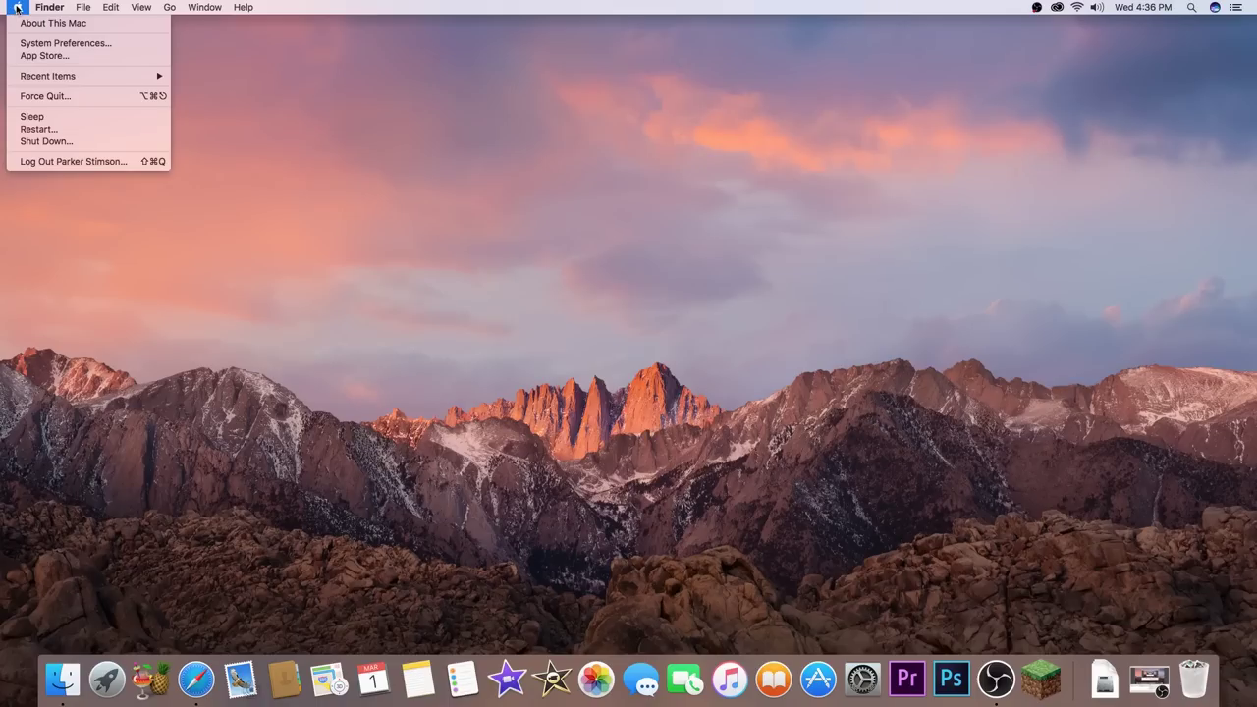
click(24, 30)
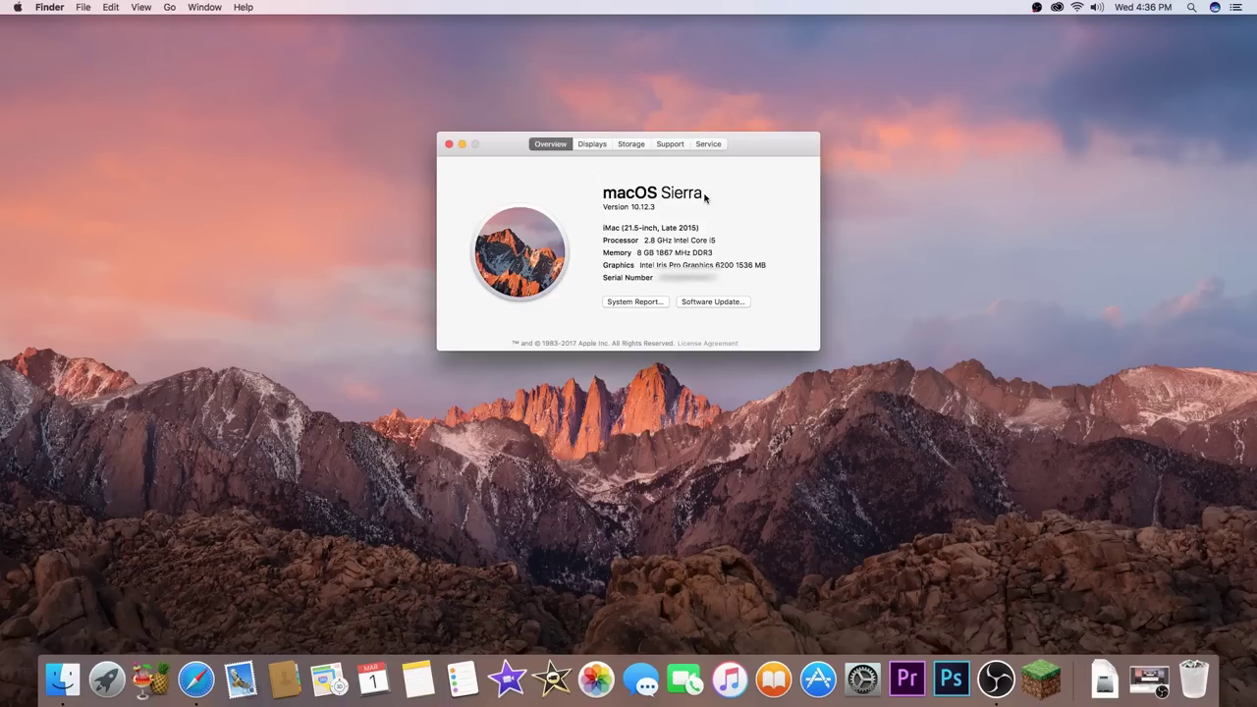
drag(757, 134, 776, 175)
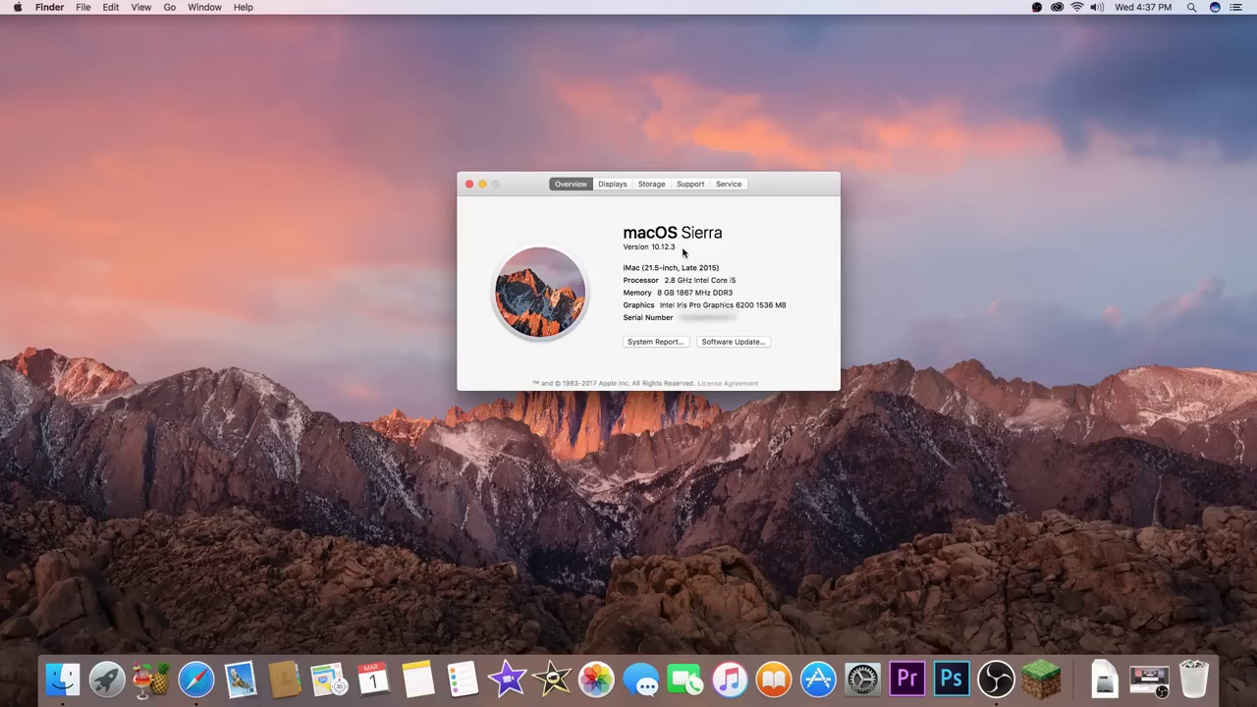
click(469, 186)
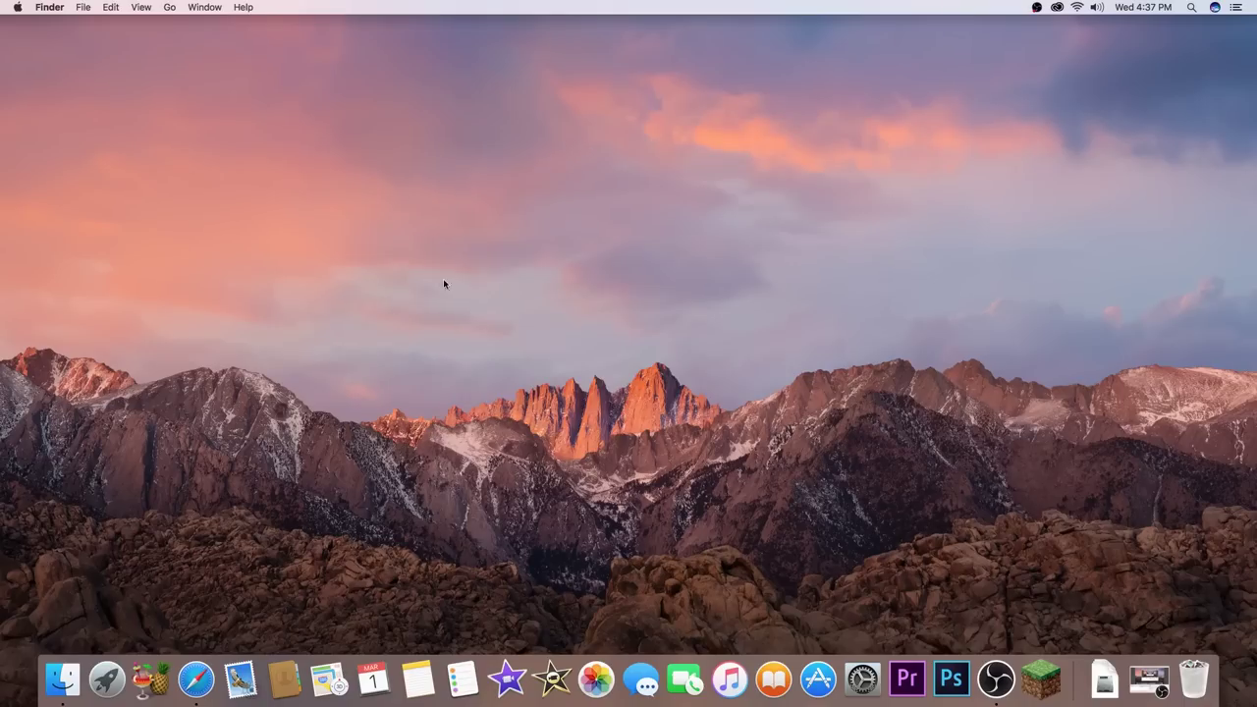
- Open the newer iMovie and look through its Audio, Titles, Backgrounds and Transitions browsers, returning to My Media
click(519, 682)
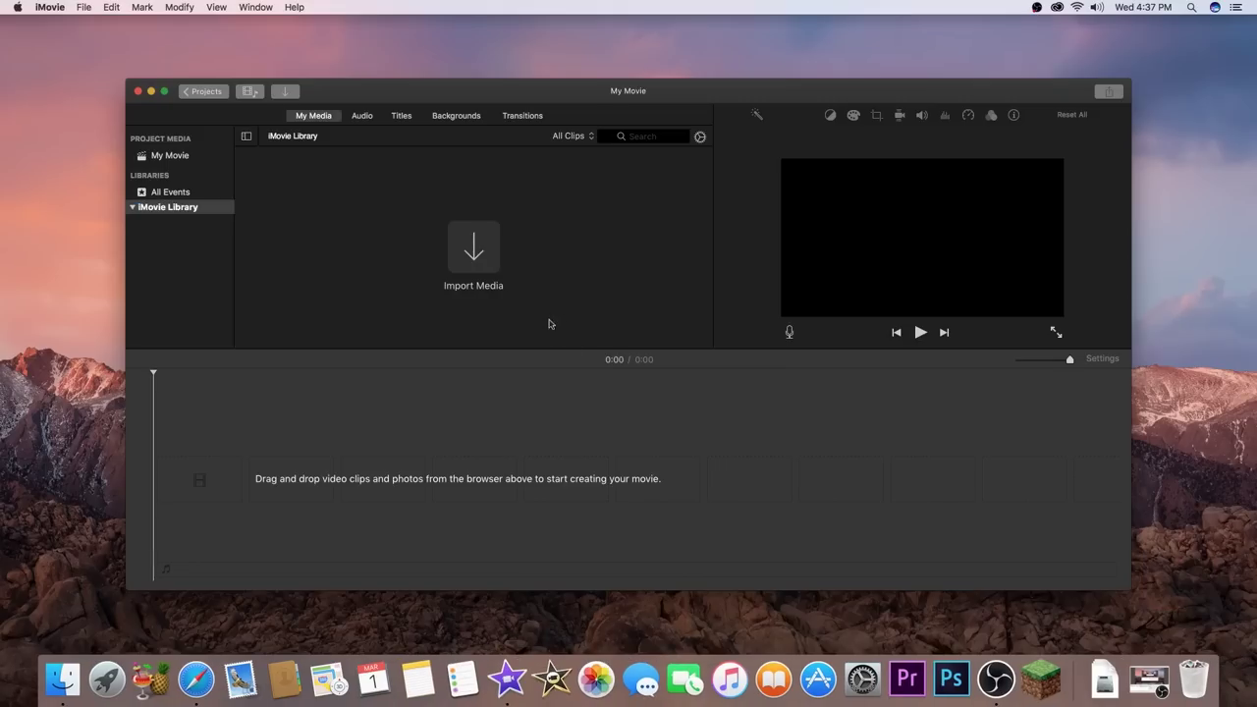
drag(466, 94, 411, 77)
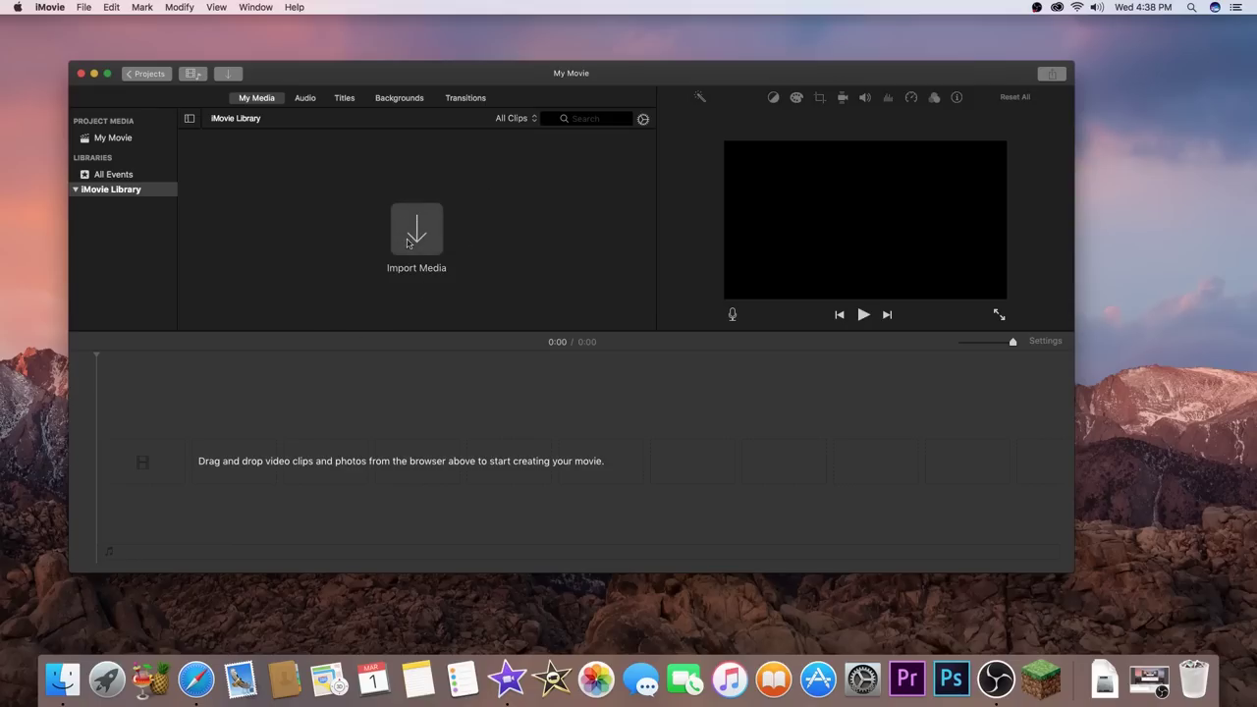
click(306, 100)
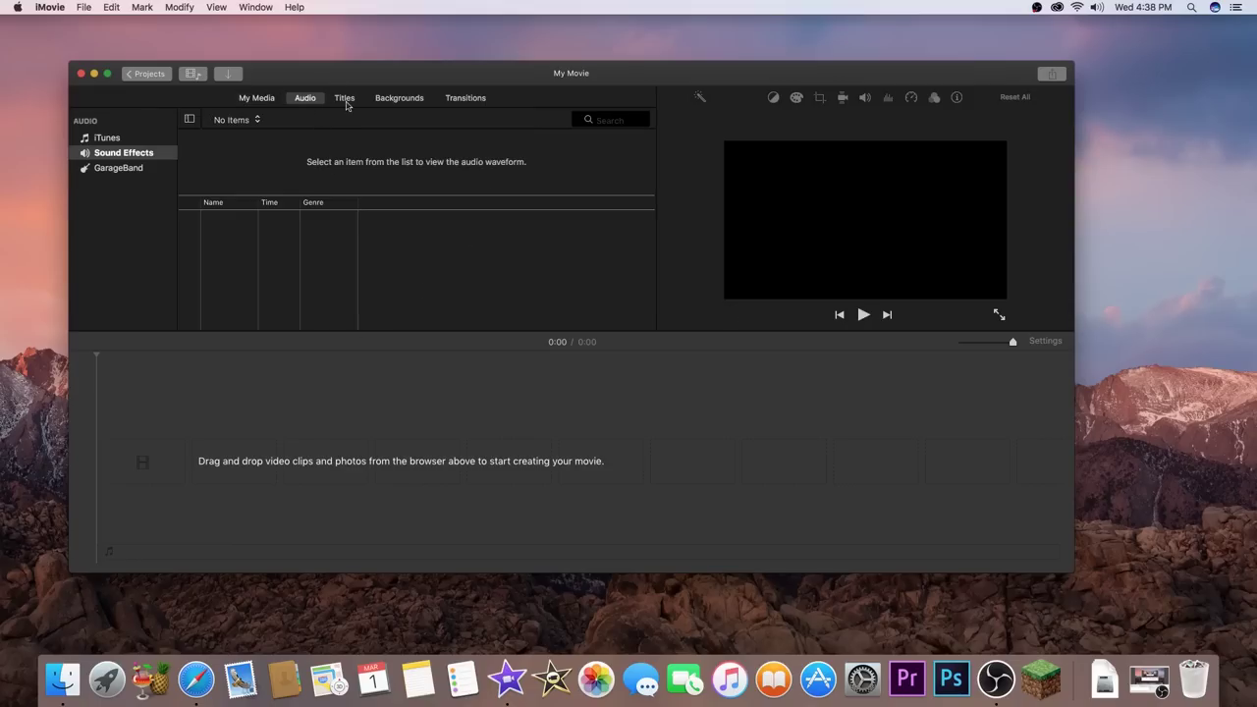
click(345, 99)
click(410, 102)
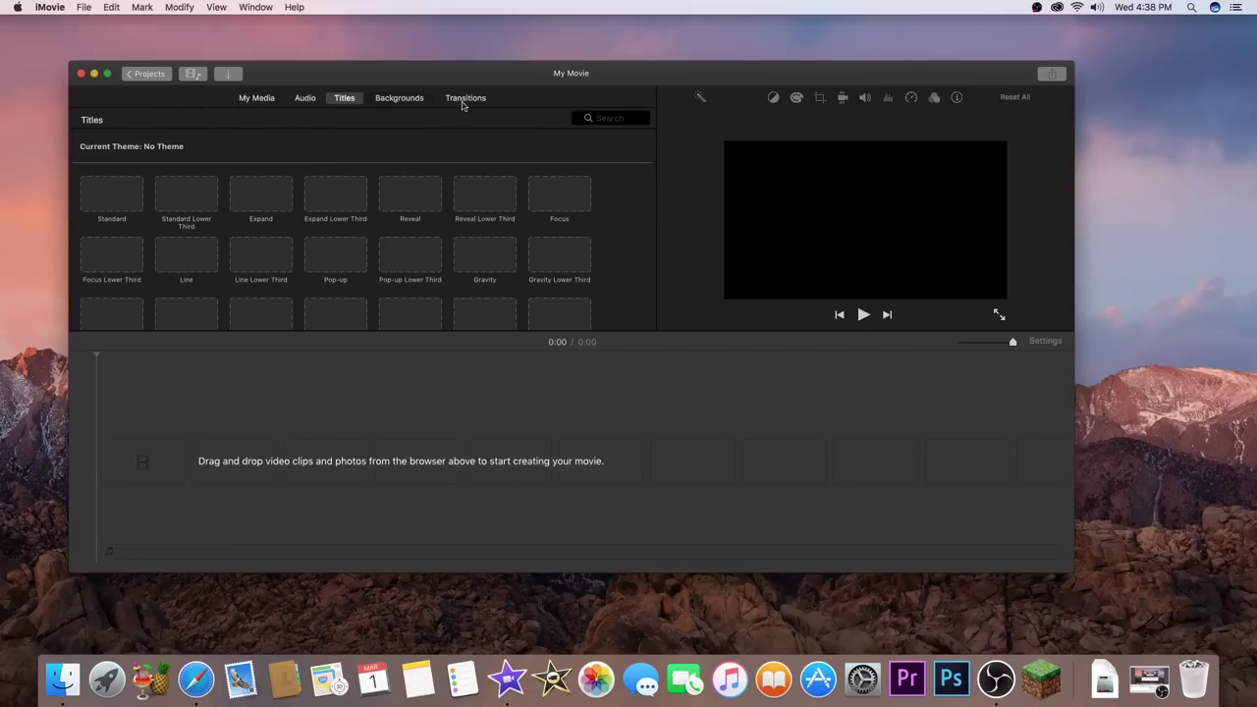
click(460, 102)
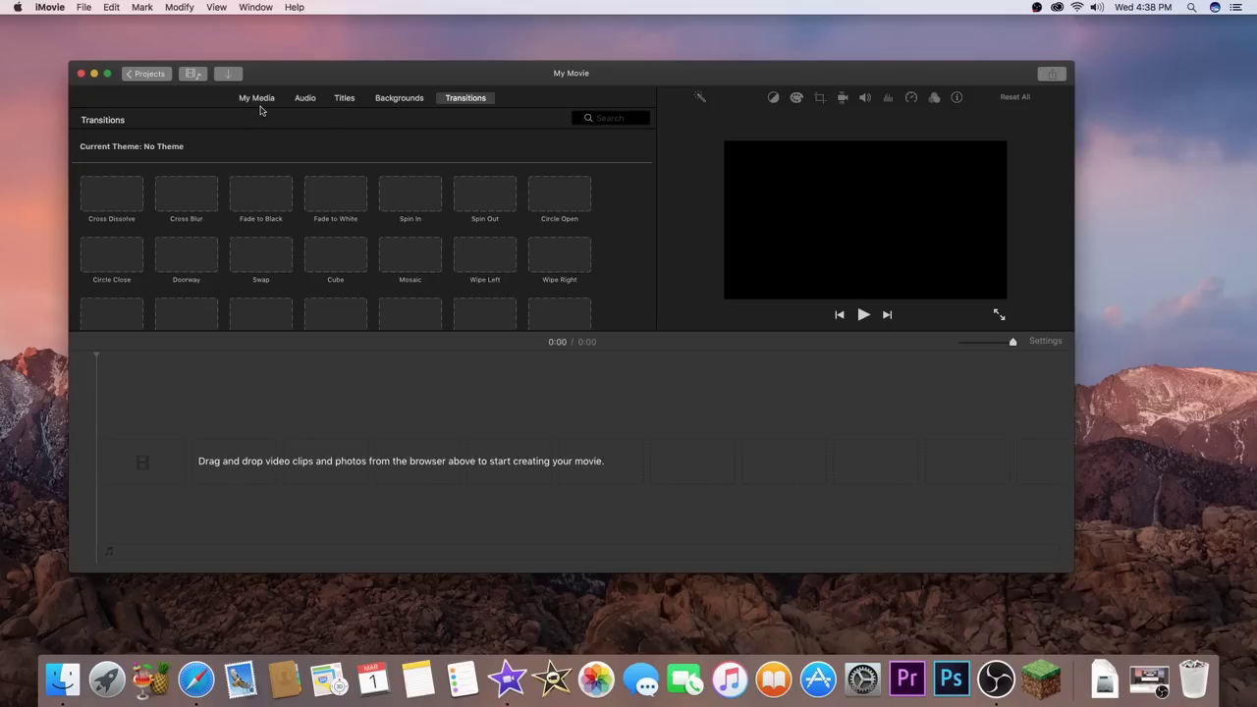
click(261, 102)
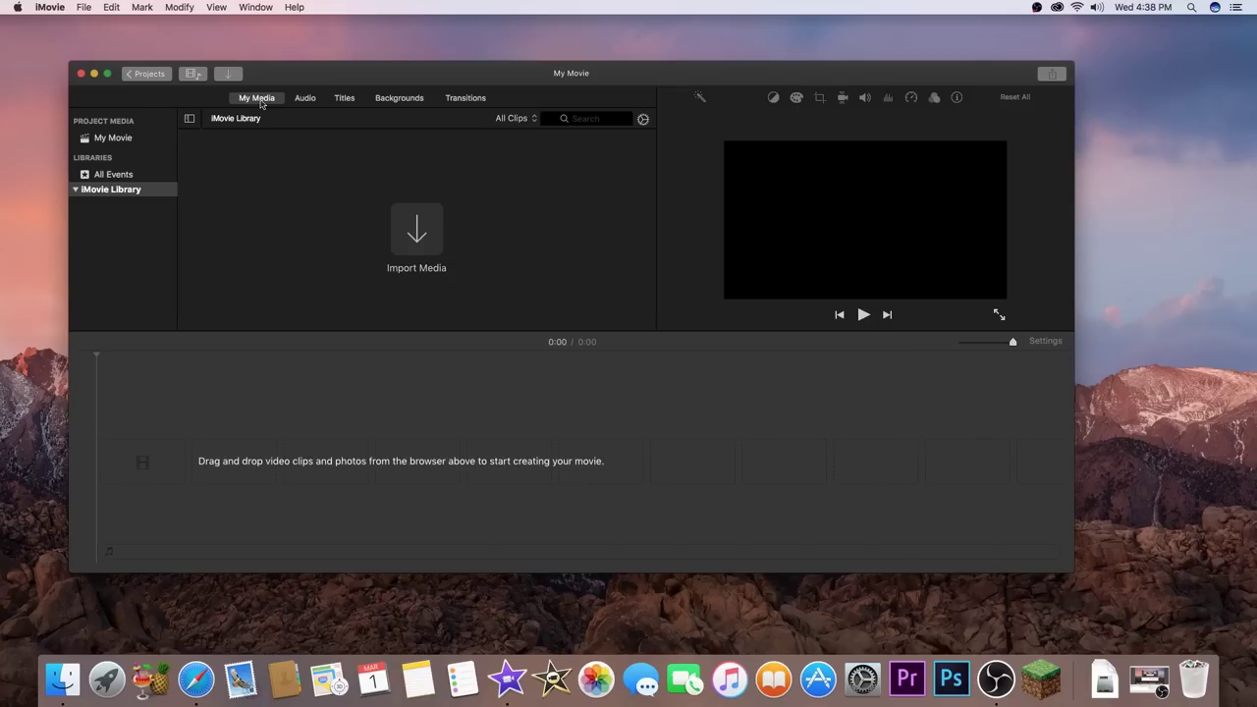
- Open the older iMovie and arrange both iMovie windows to compare them, ending with the older version in front
click(570, 688)
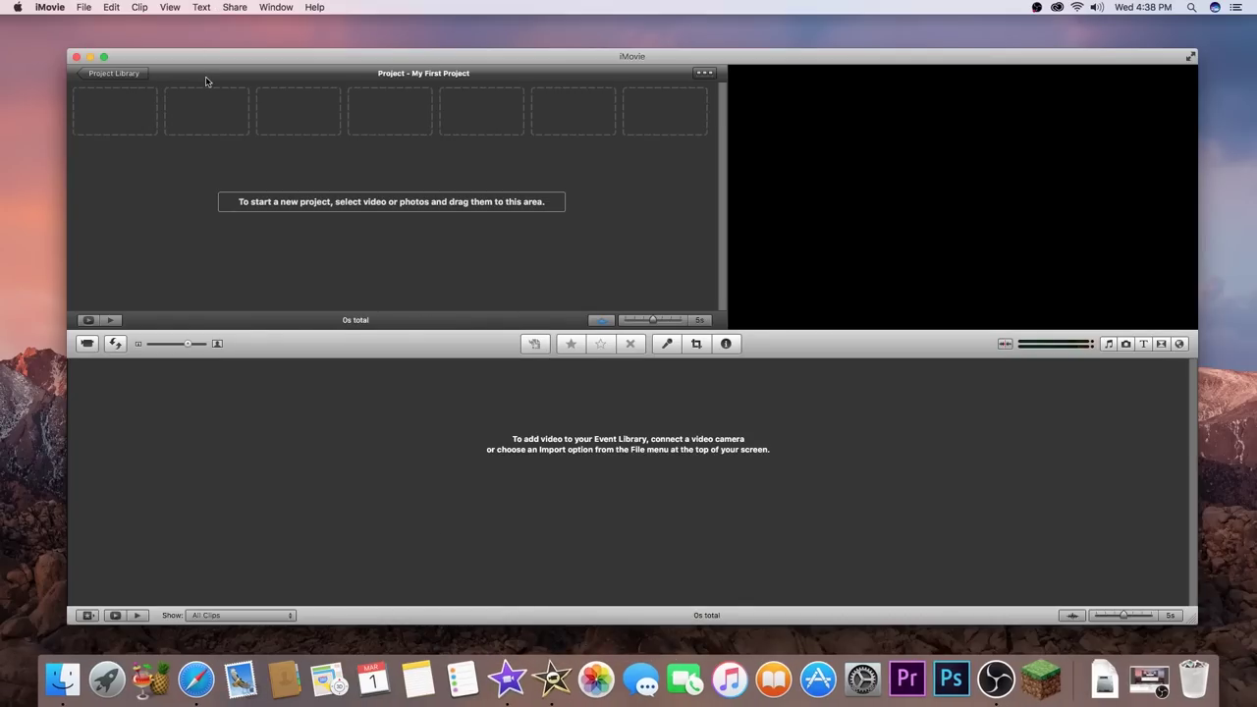
drag(204, 55, 585, 52)
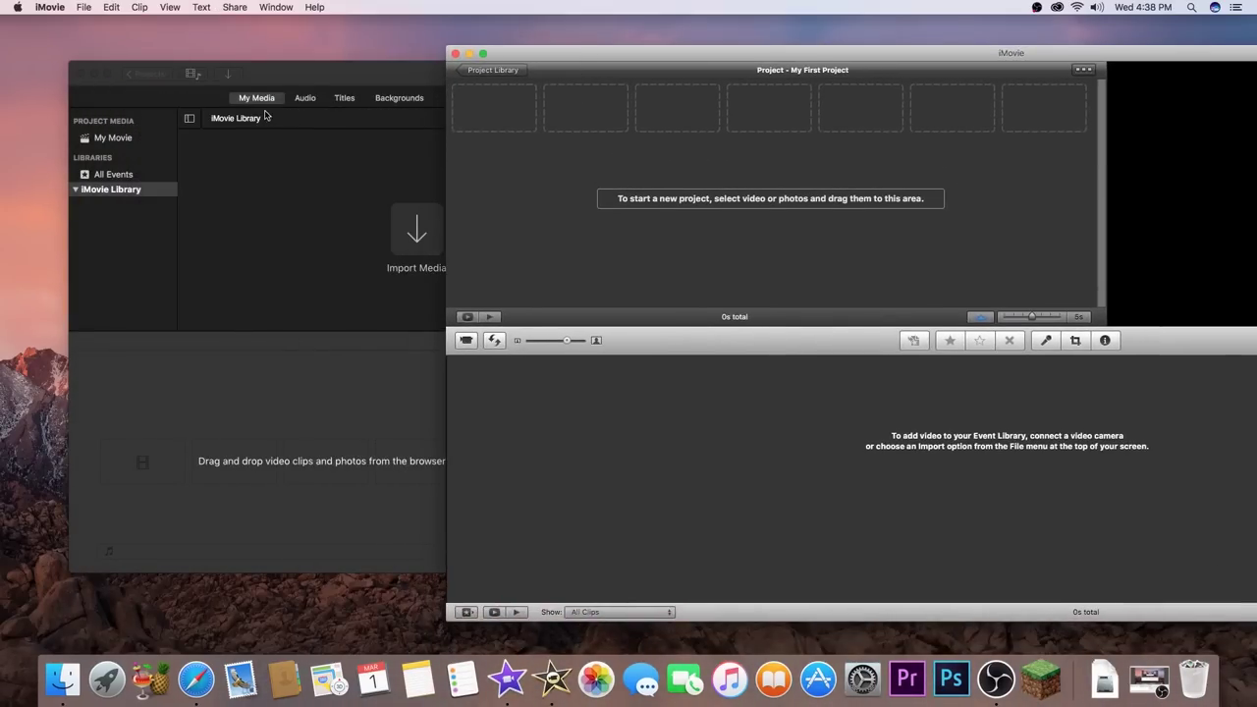
drag(315, 86, 409, 130)
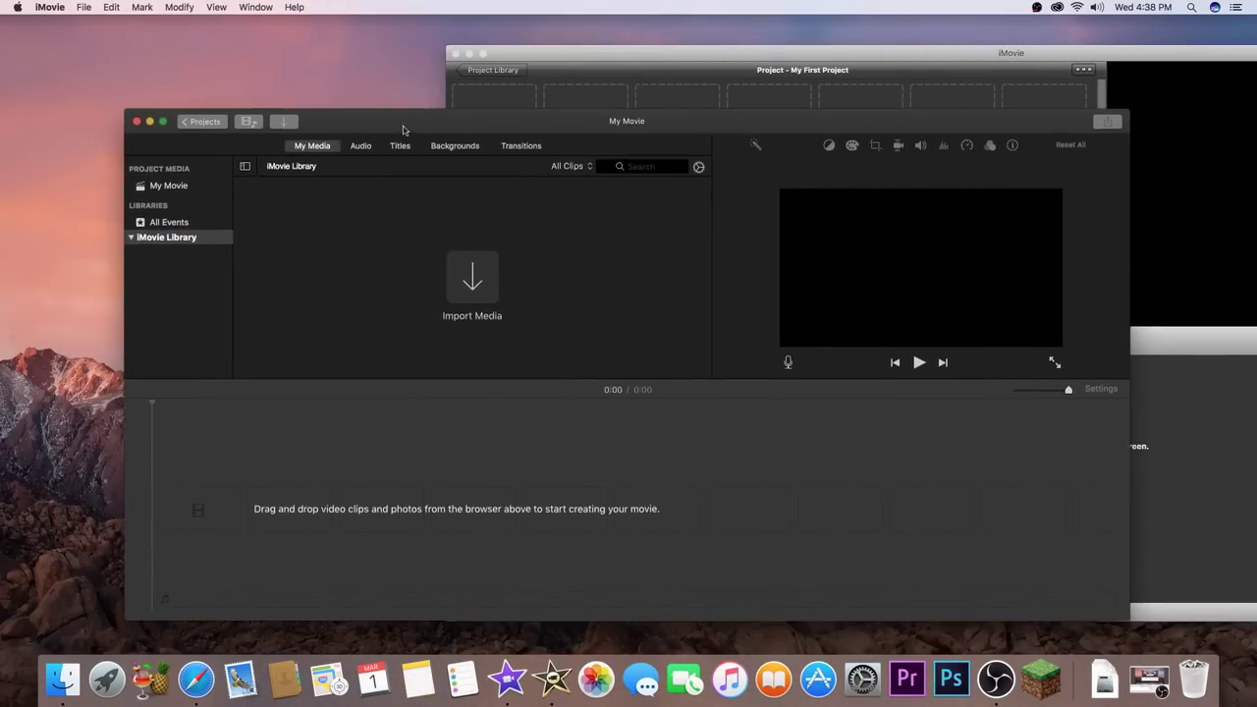
drag(675, 52, 724, 44)
drag(480, 127, 403, 104)
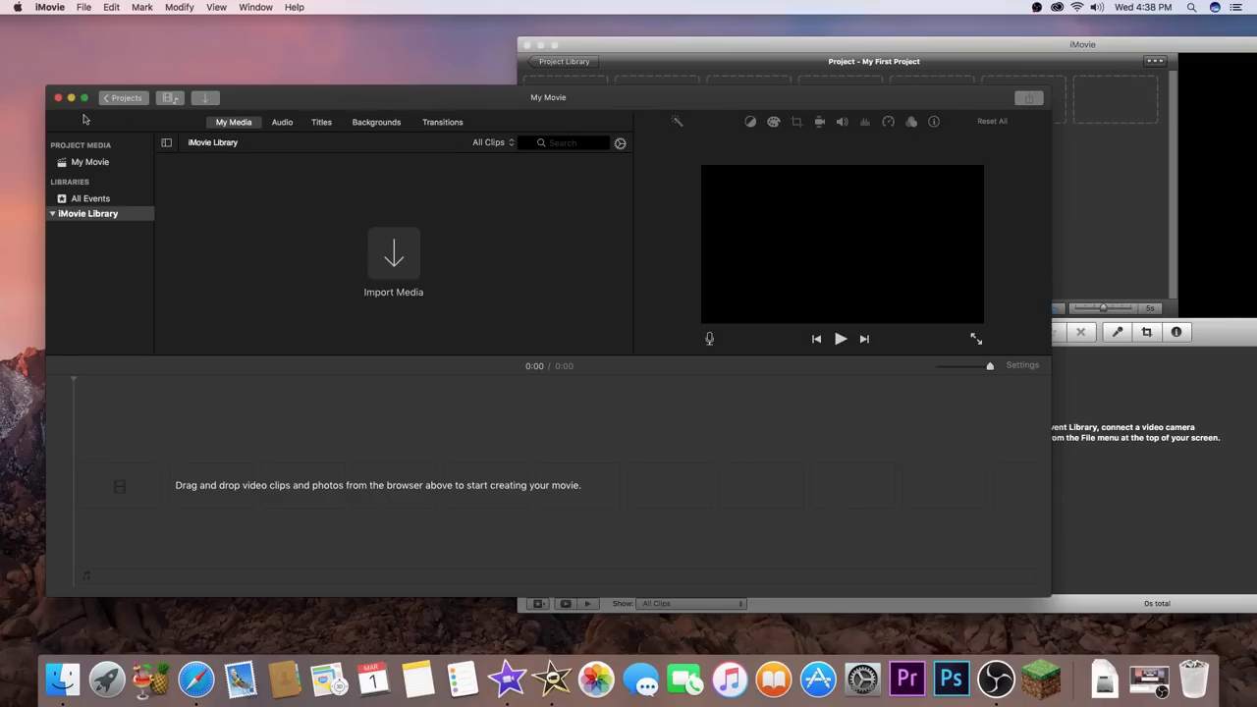
drag(433, 108, 511, 105)
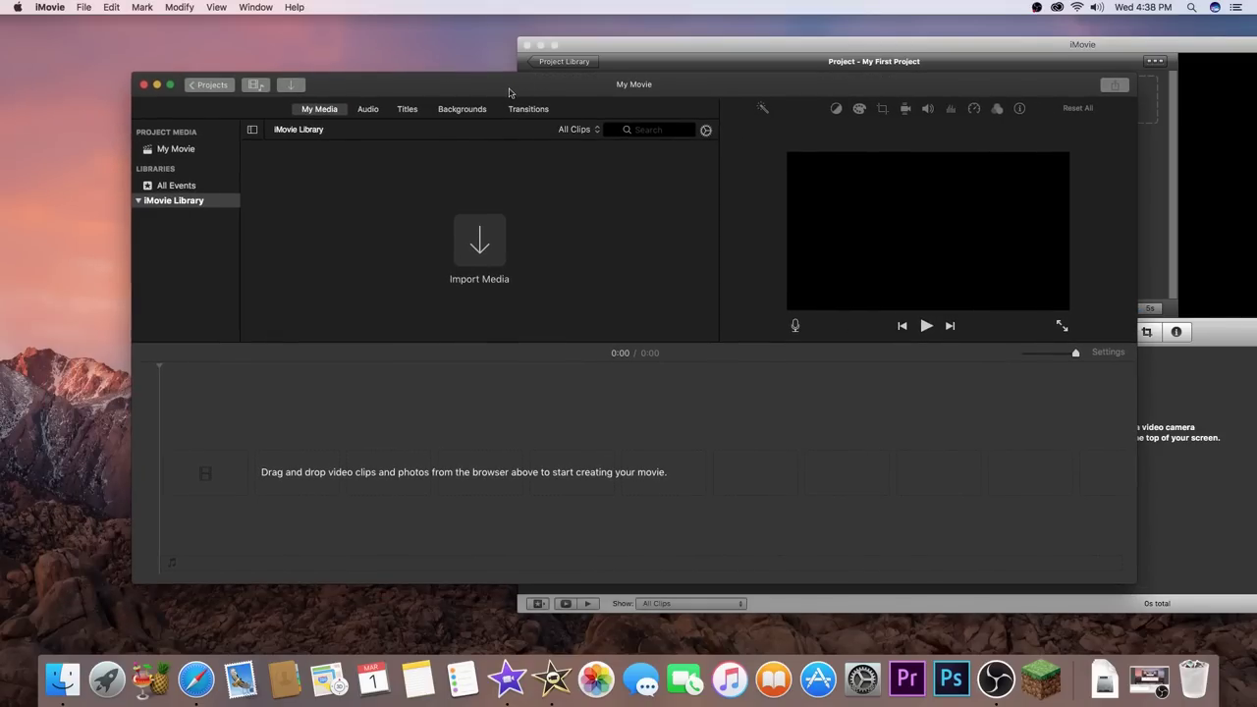
drag(714, 41, 266, 56)
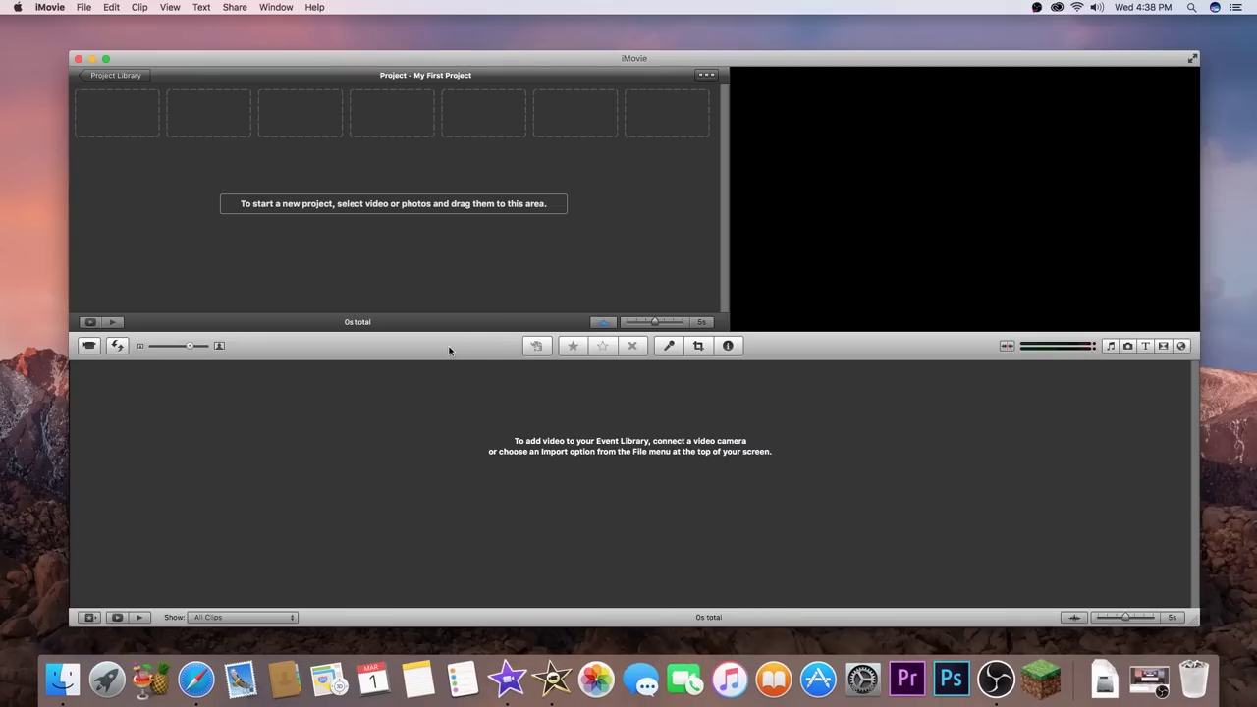
- Look through the older iMovie's music and sound effects, photos, transitions, titles, and maps and backgrounds browsers
click(1110, 346)
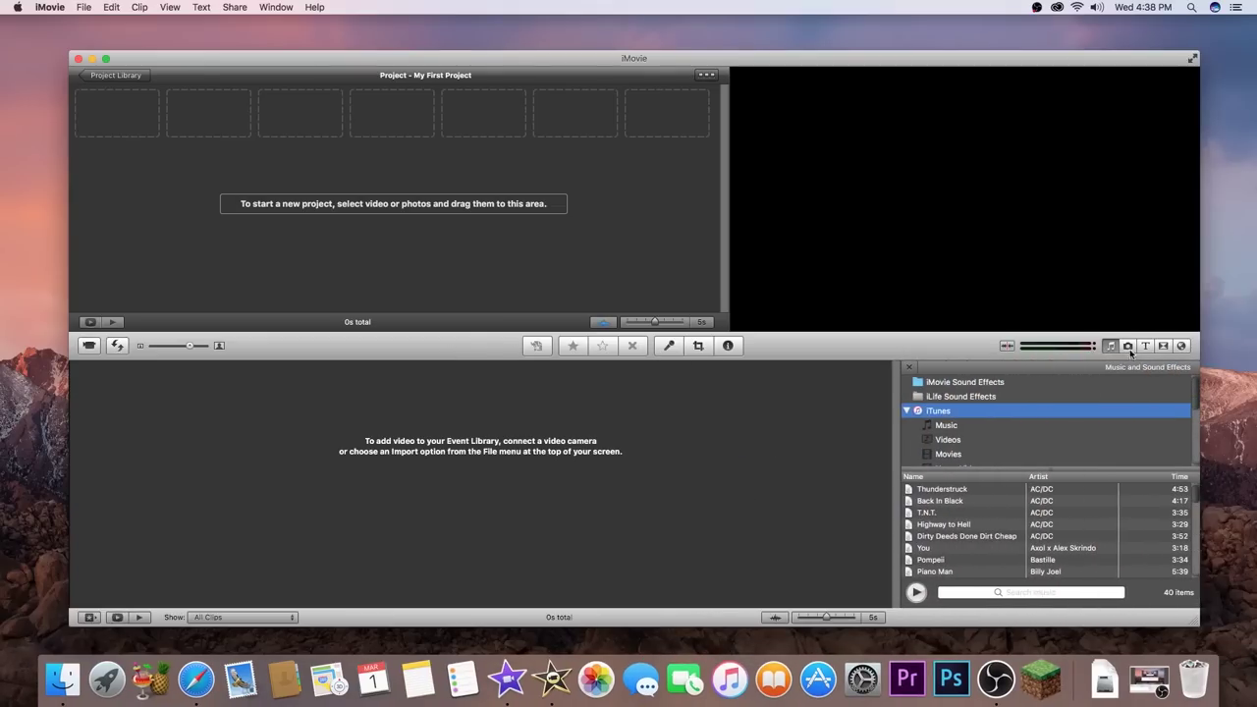
click(1127, 346)
click(1163, 347)
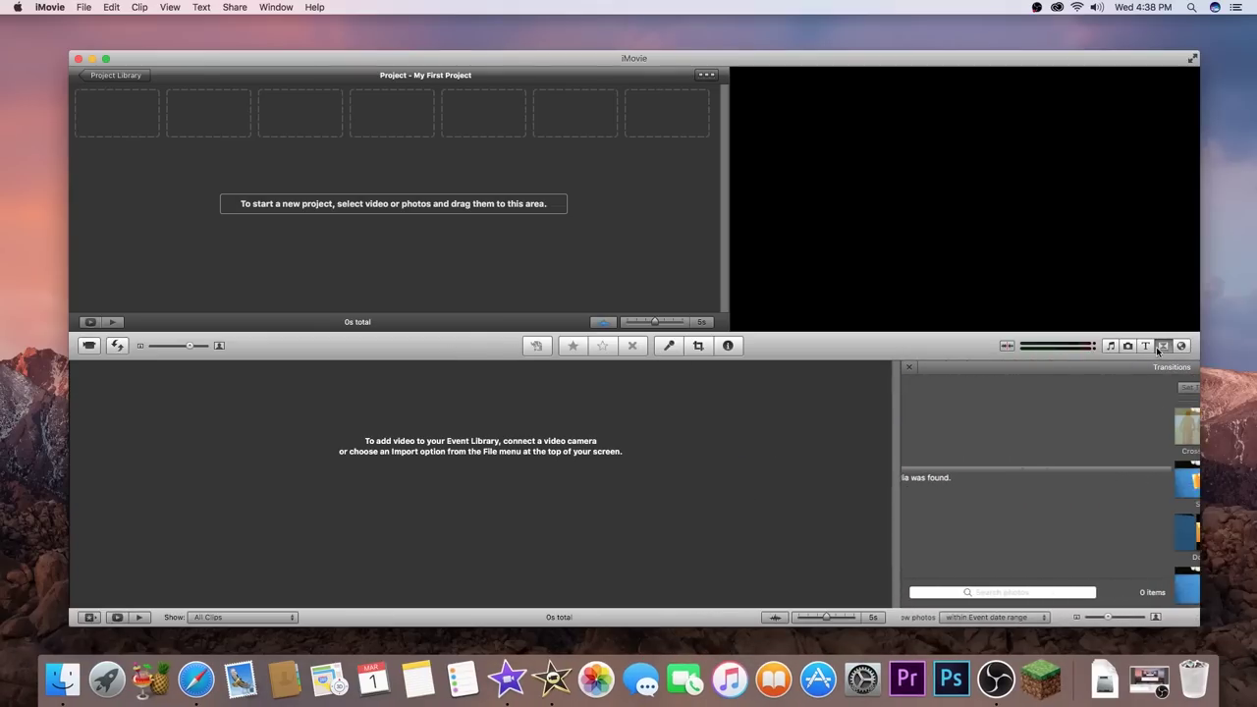
scroll(1051, 531, down, 2)
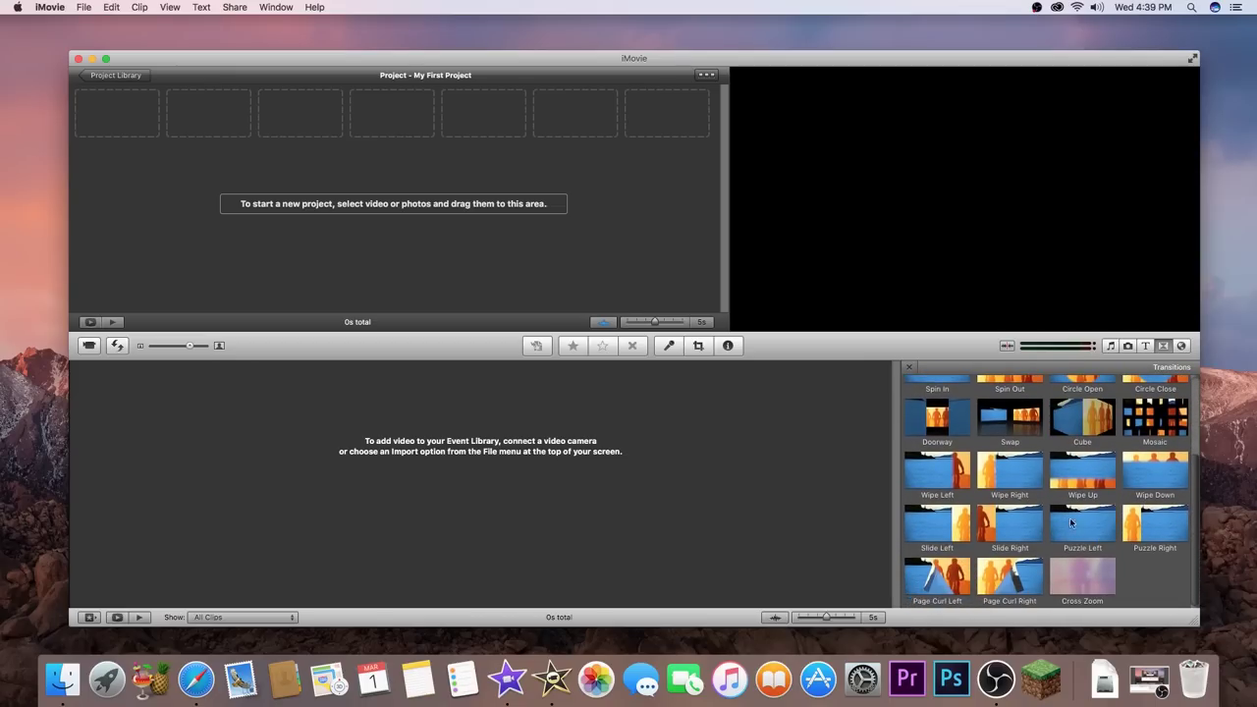
click(1146, 347)
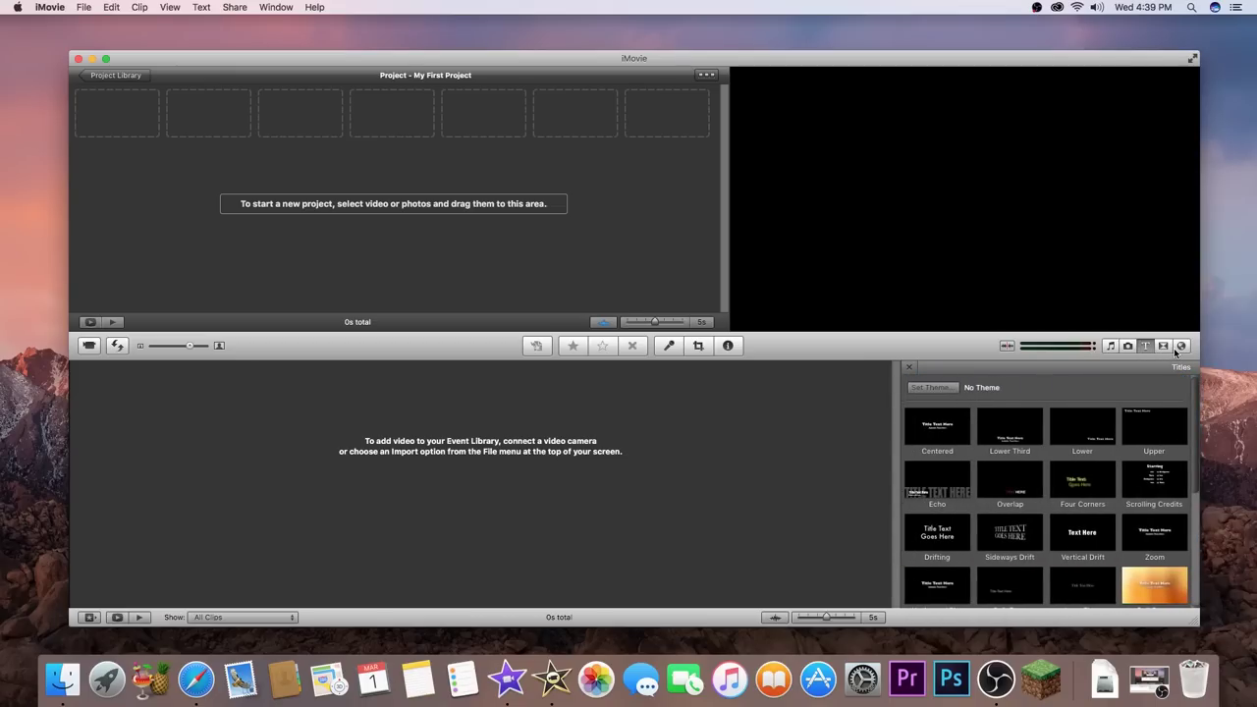
click(1182, 347)
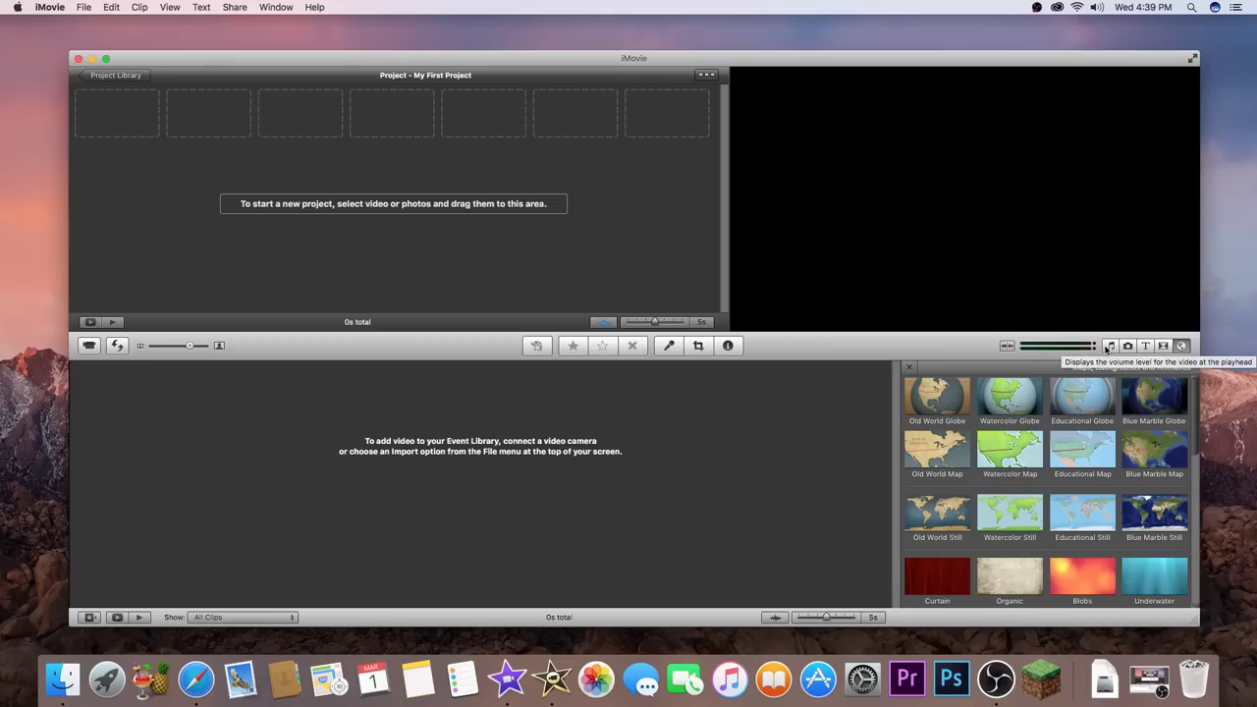
click(1110, 348)
click(1110, 348)
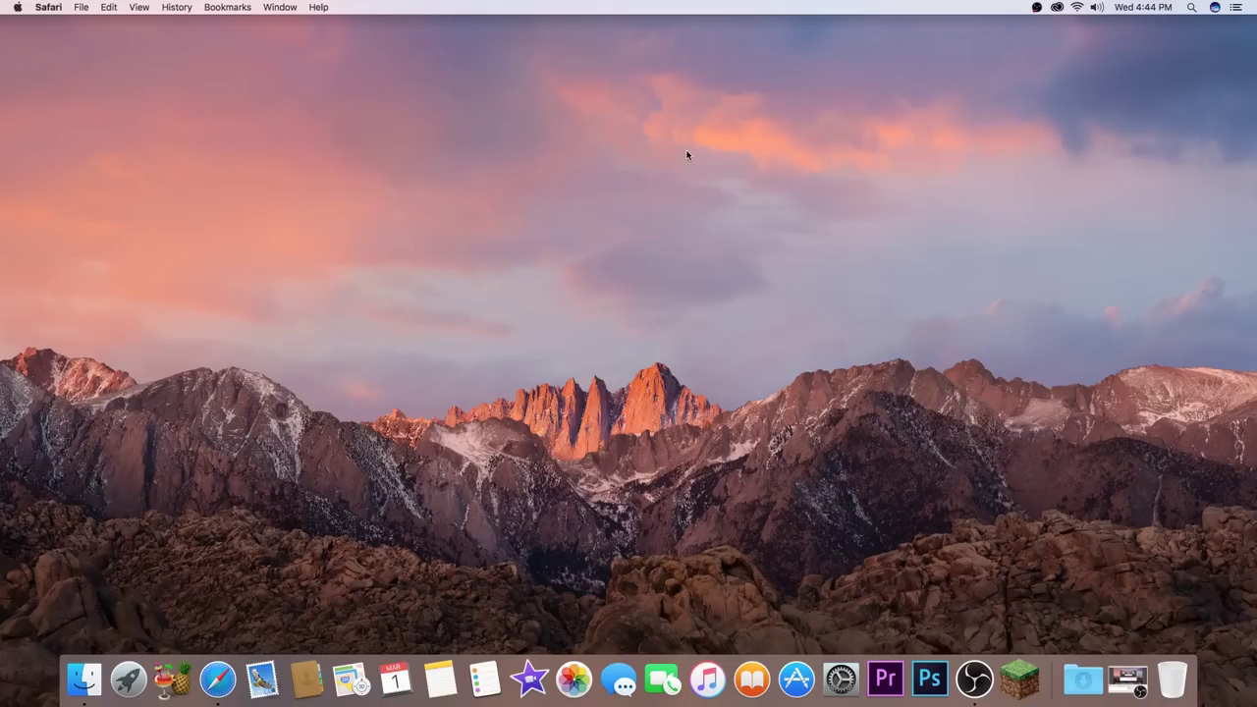
click(209, 690)
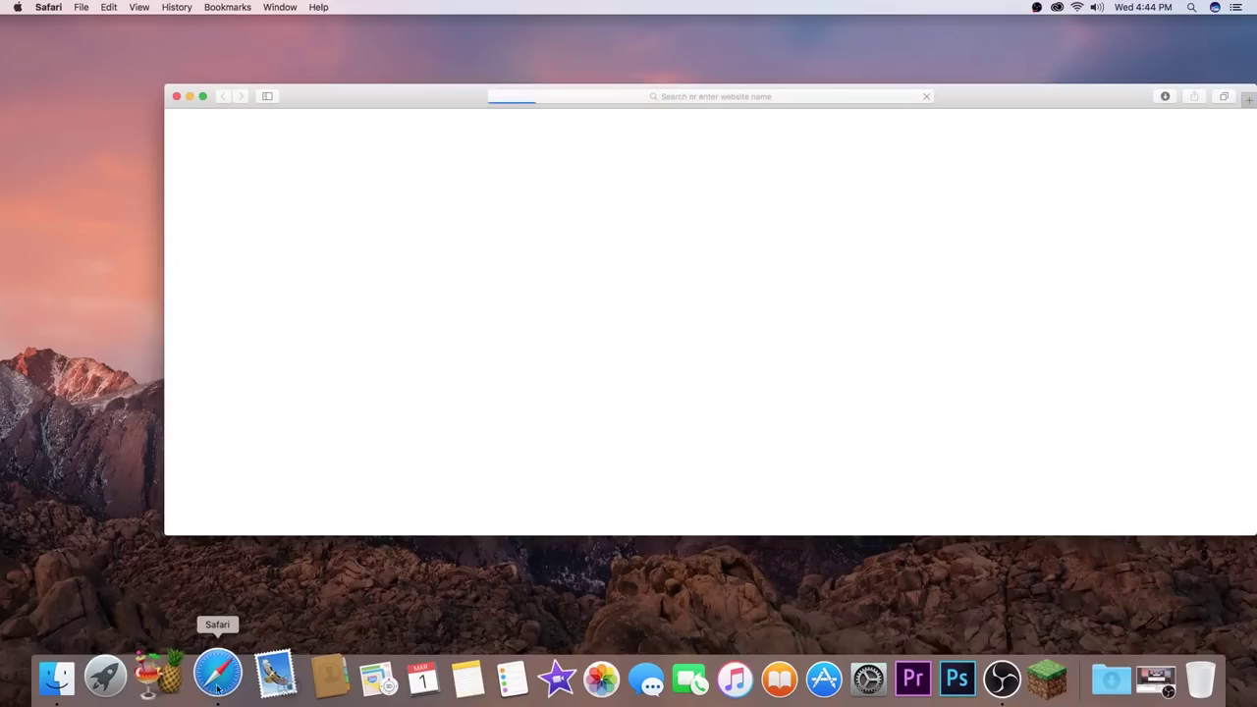
click(658, 96)
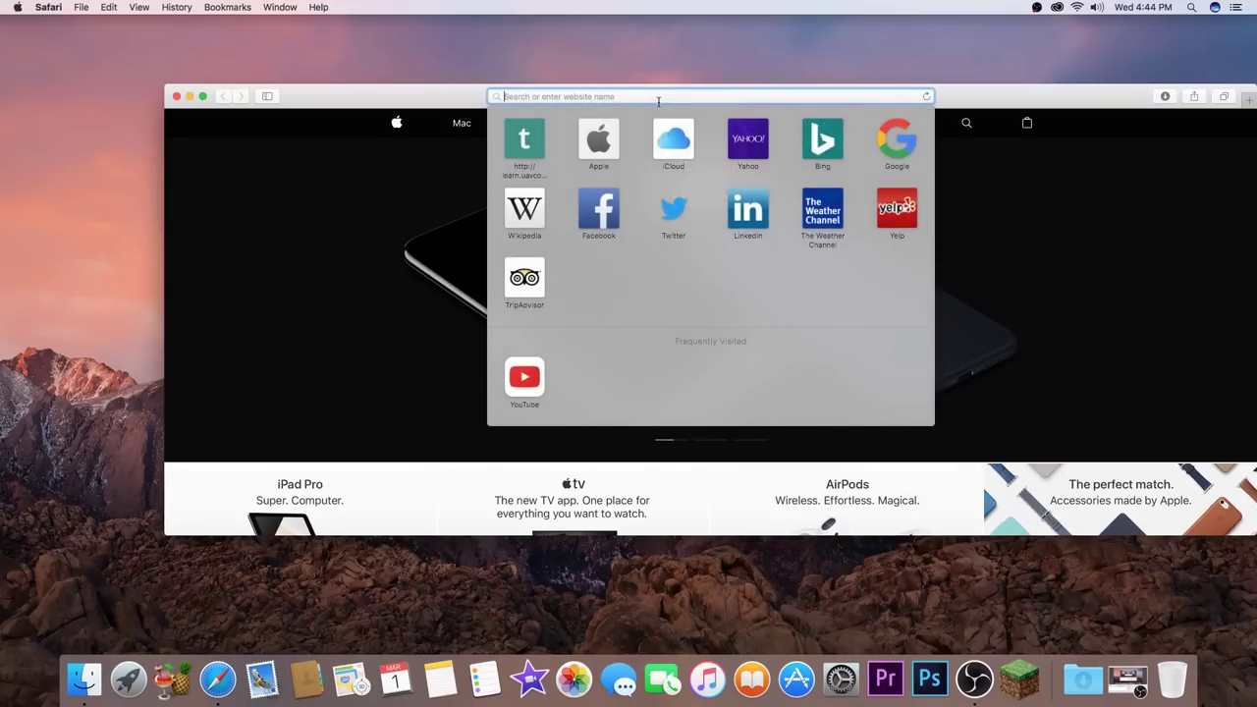
text(htt)
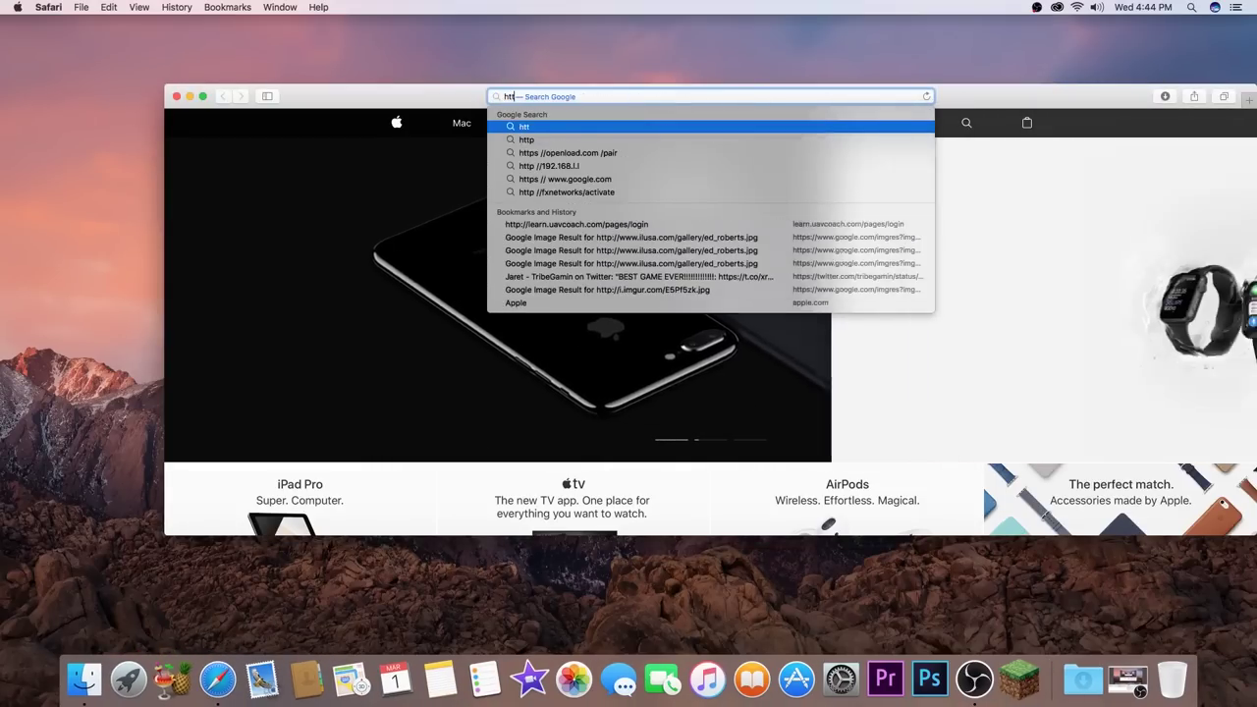
text(p:/)
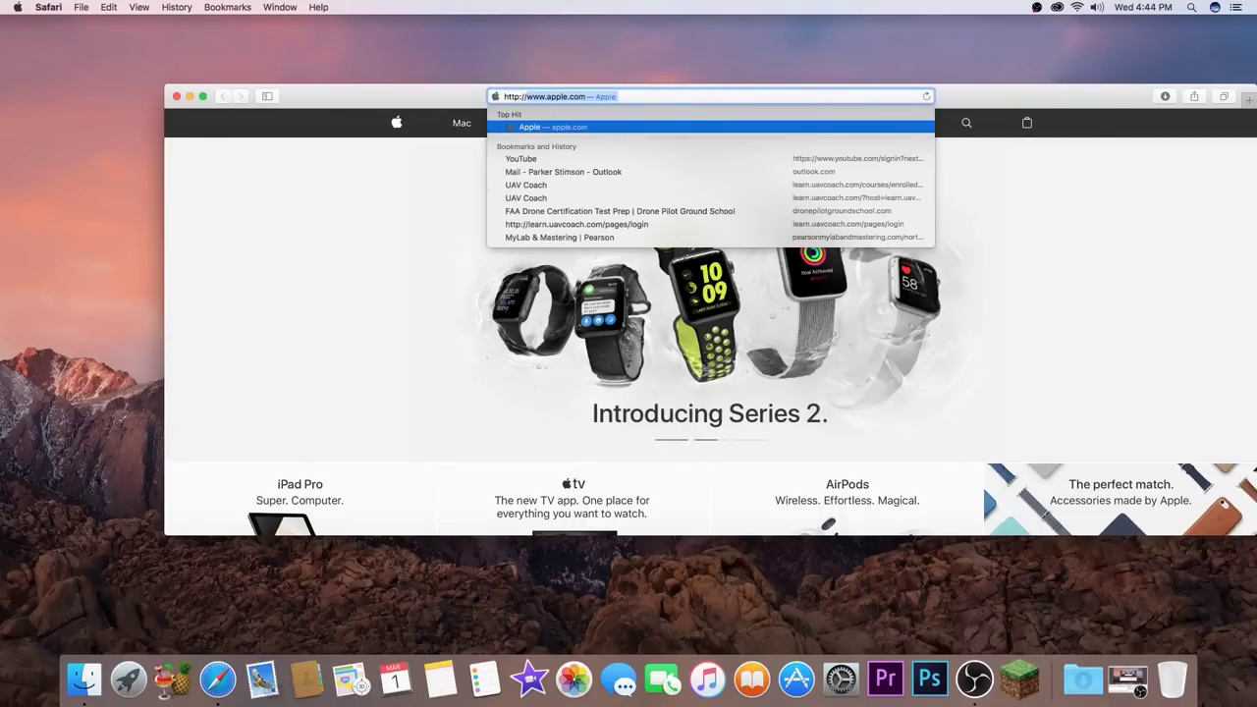
text(/w)
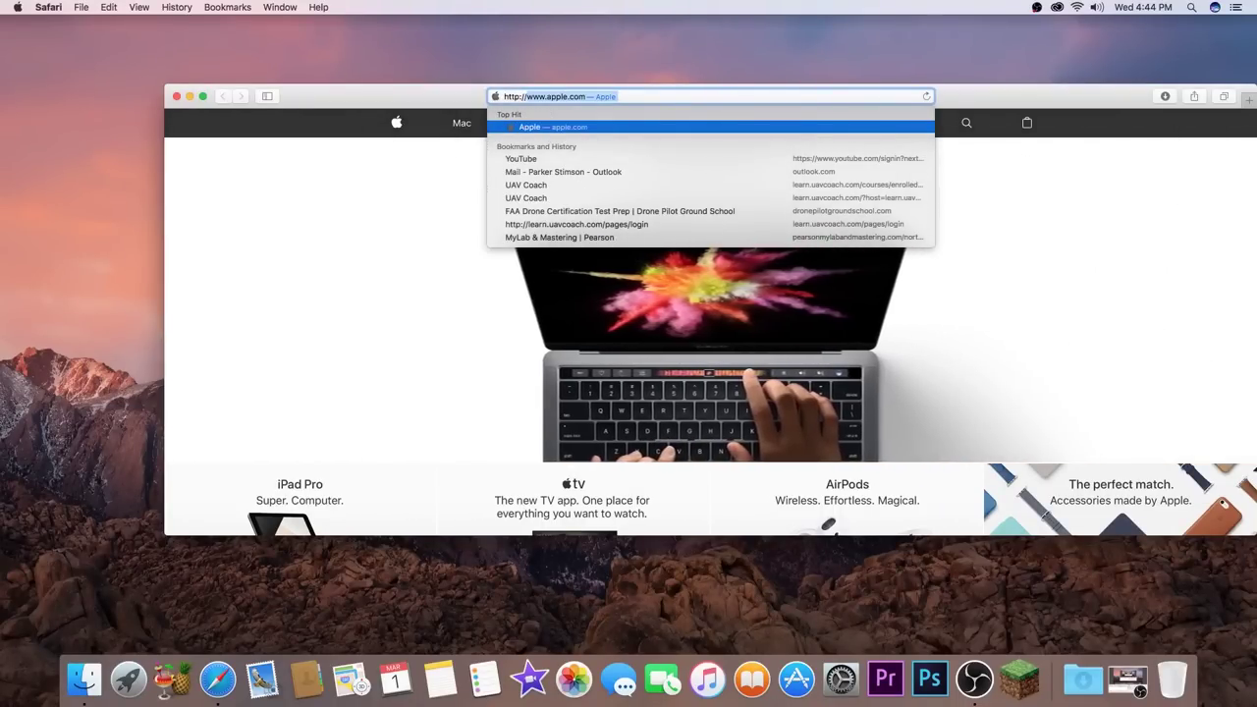
text(ww.)
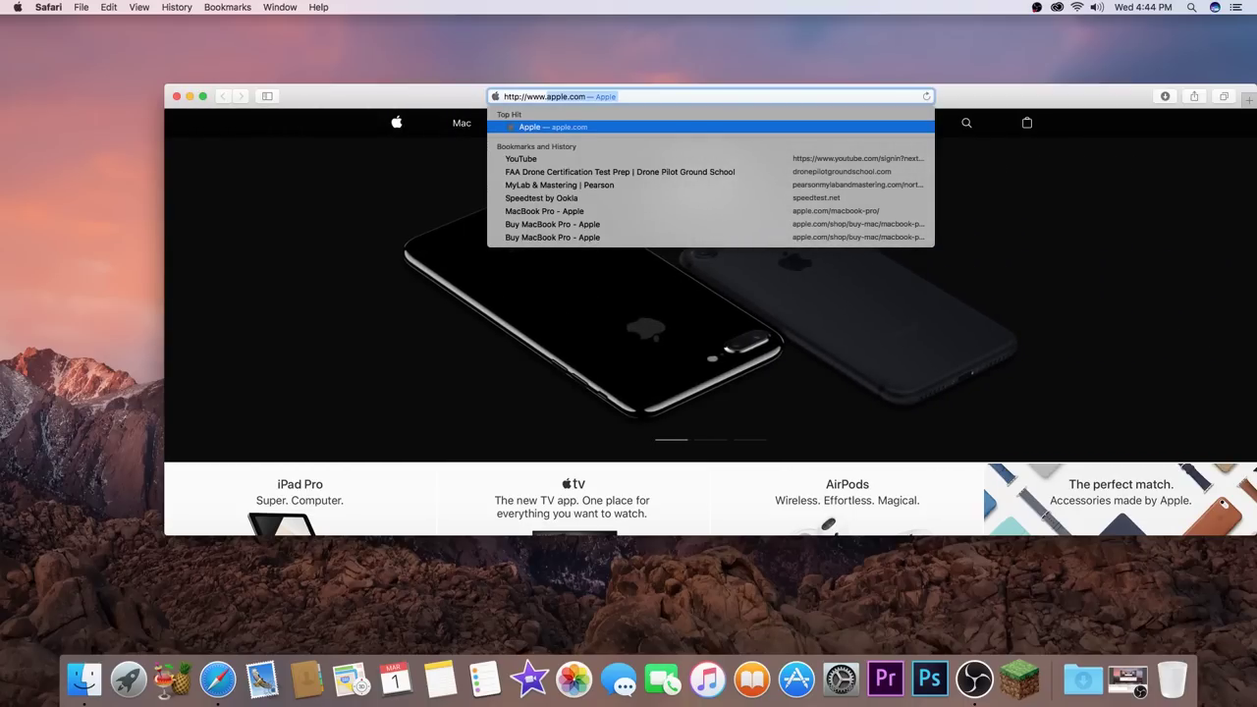
text(sup)
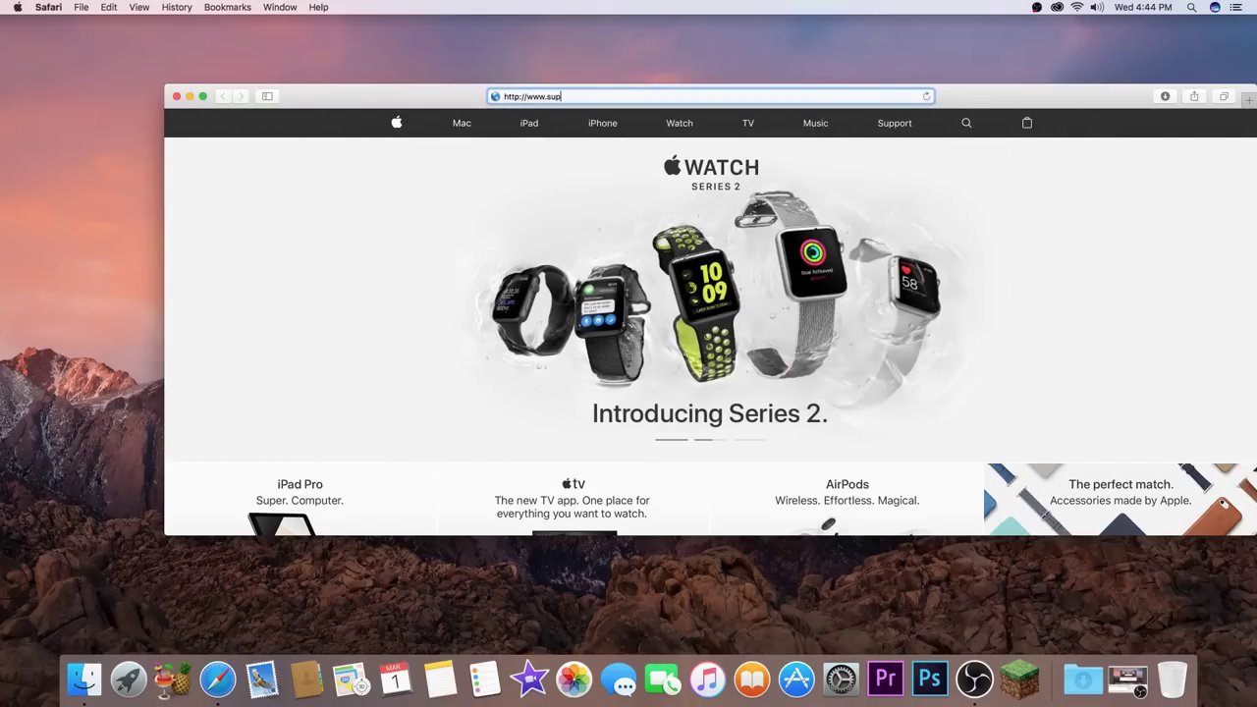
text(port)
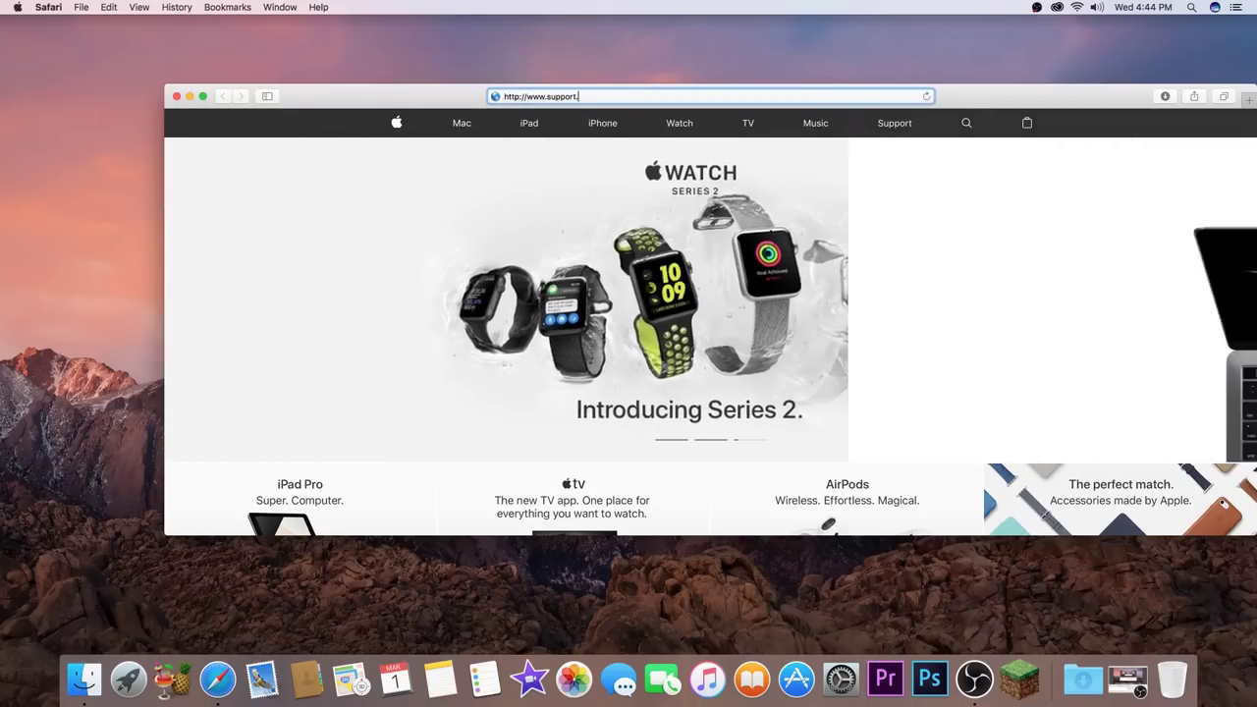
text(.apple.co)
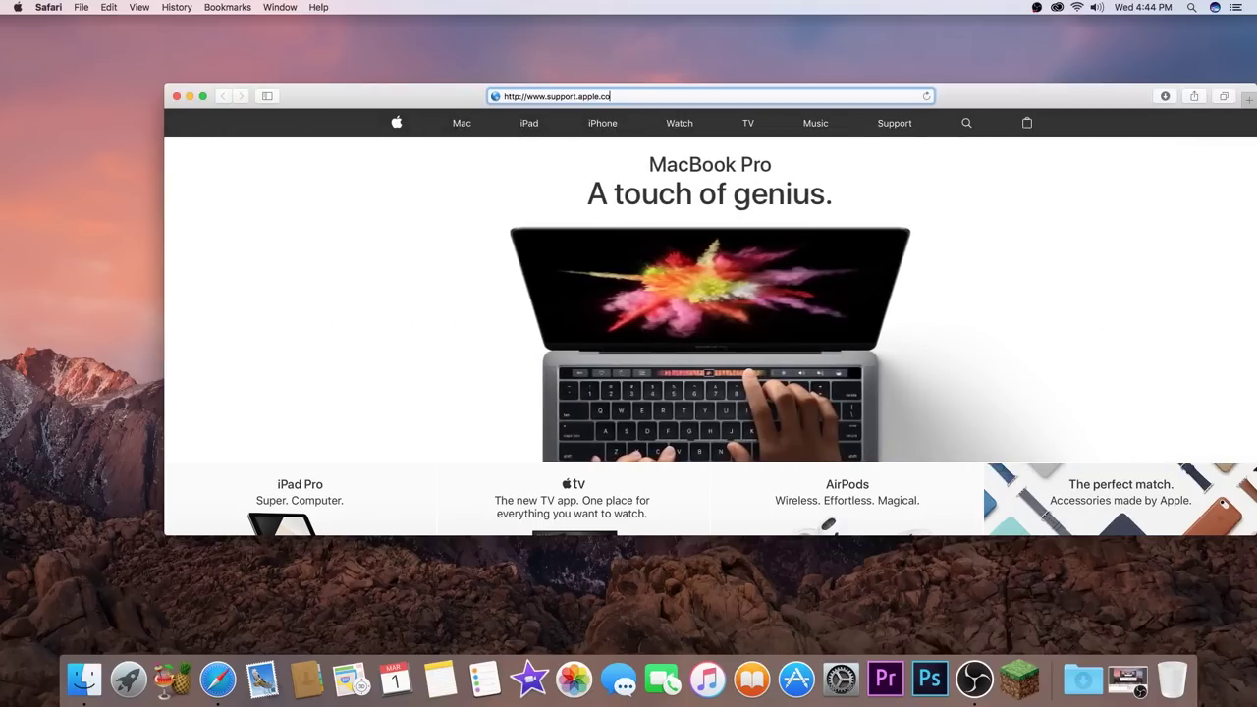
text(m)
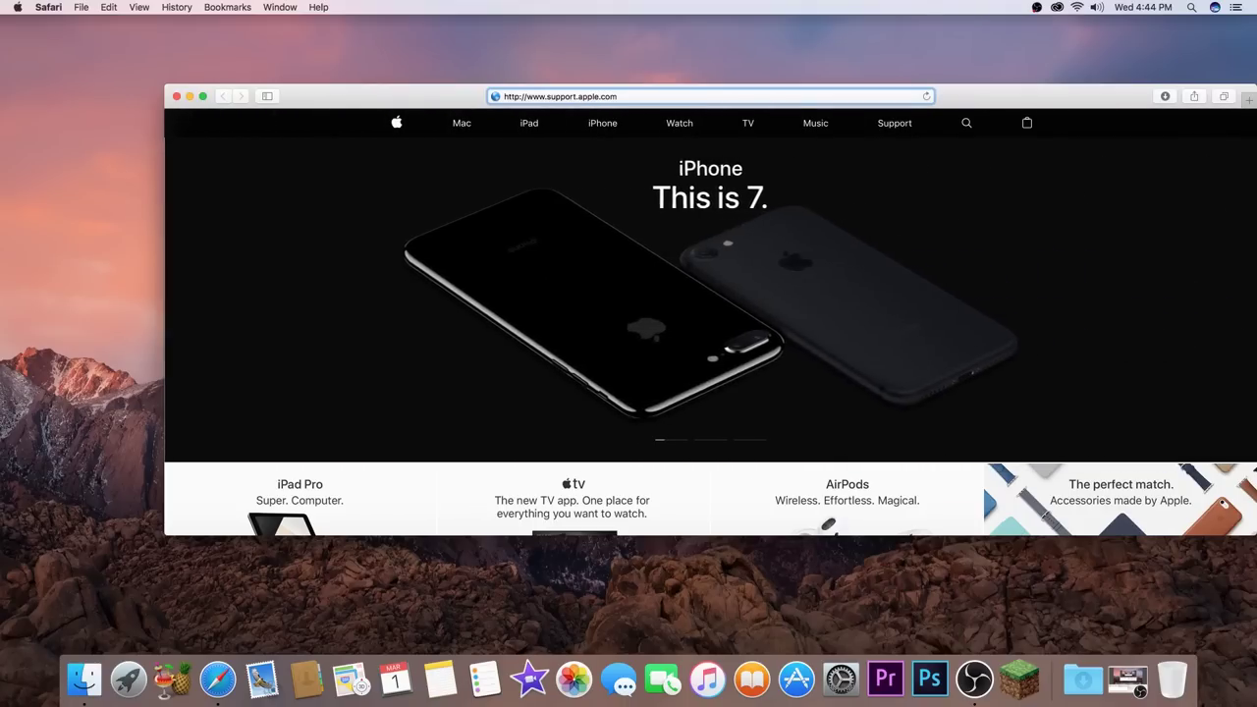
key(Return)
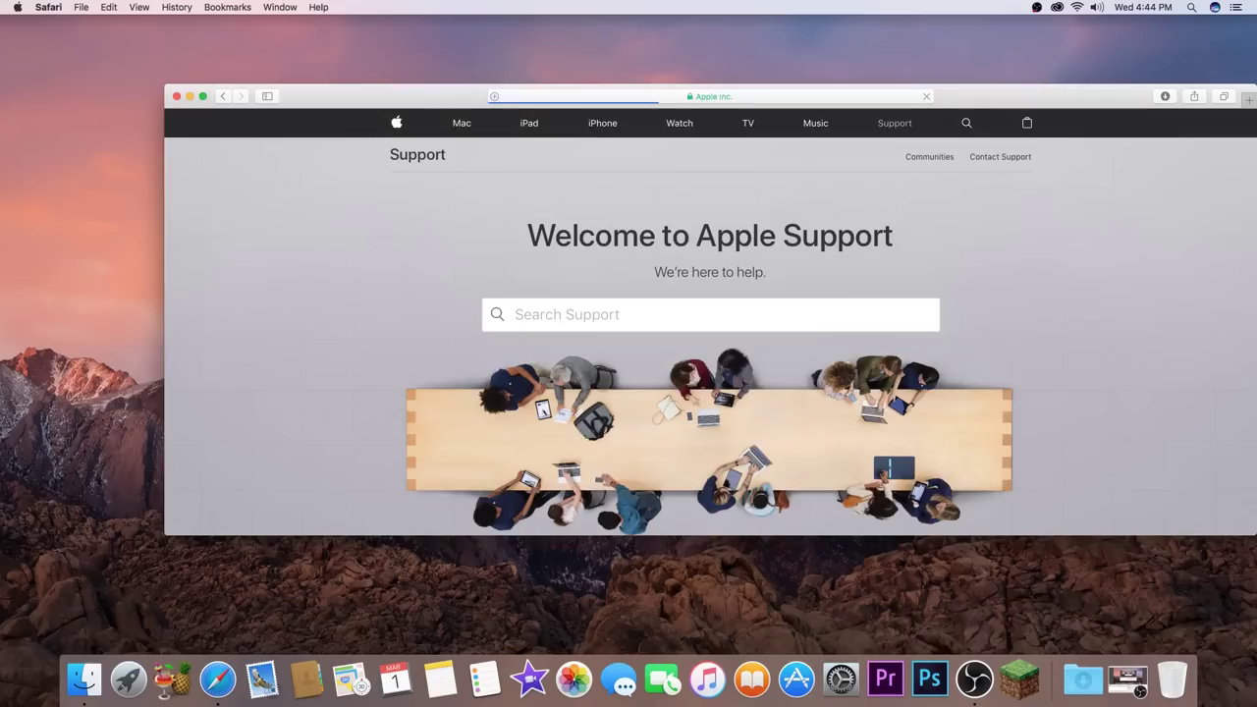
click(643, 96)
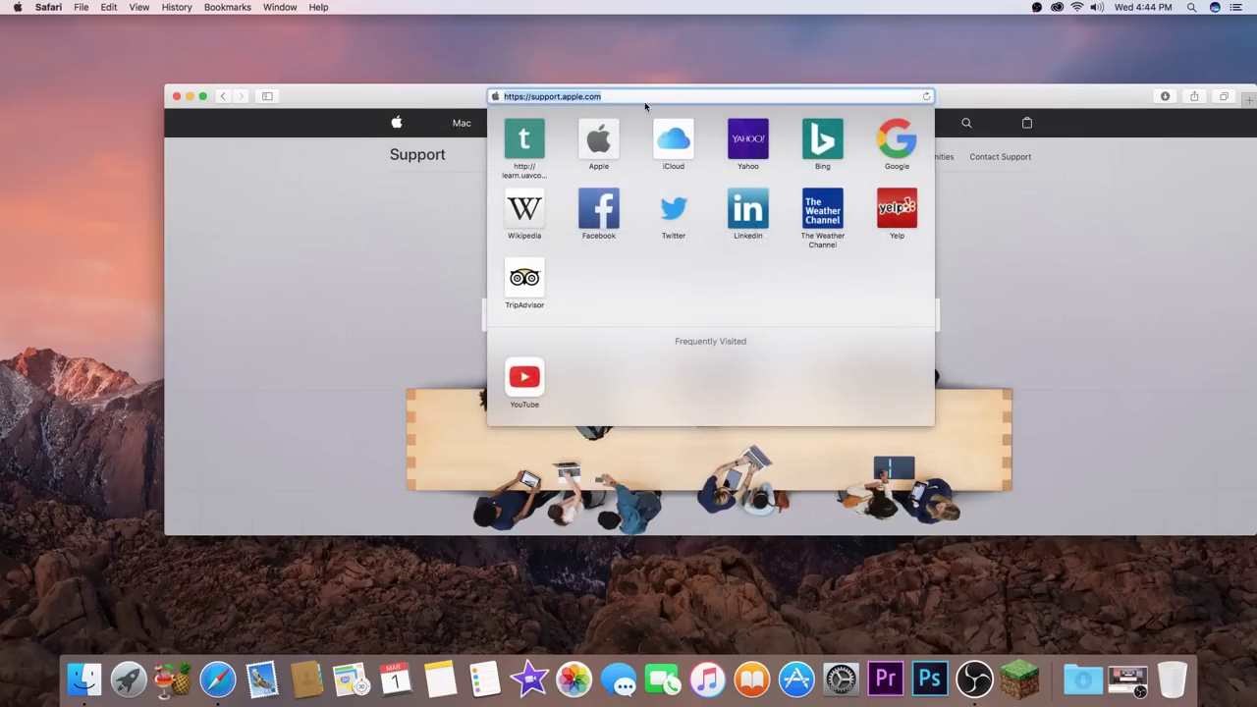
text(/)
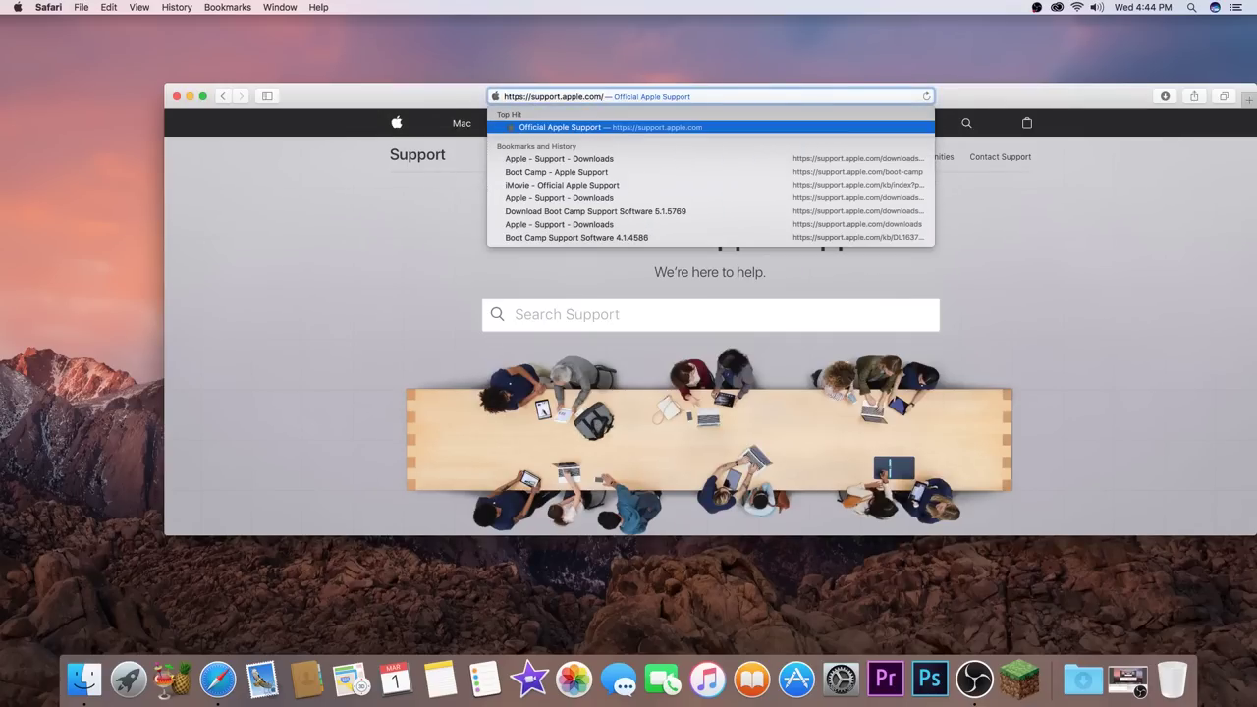
text(downloads/)
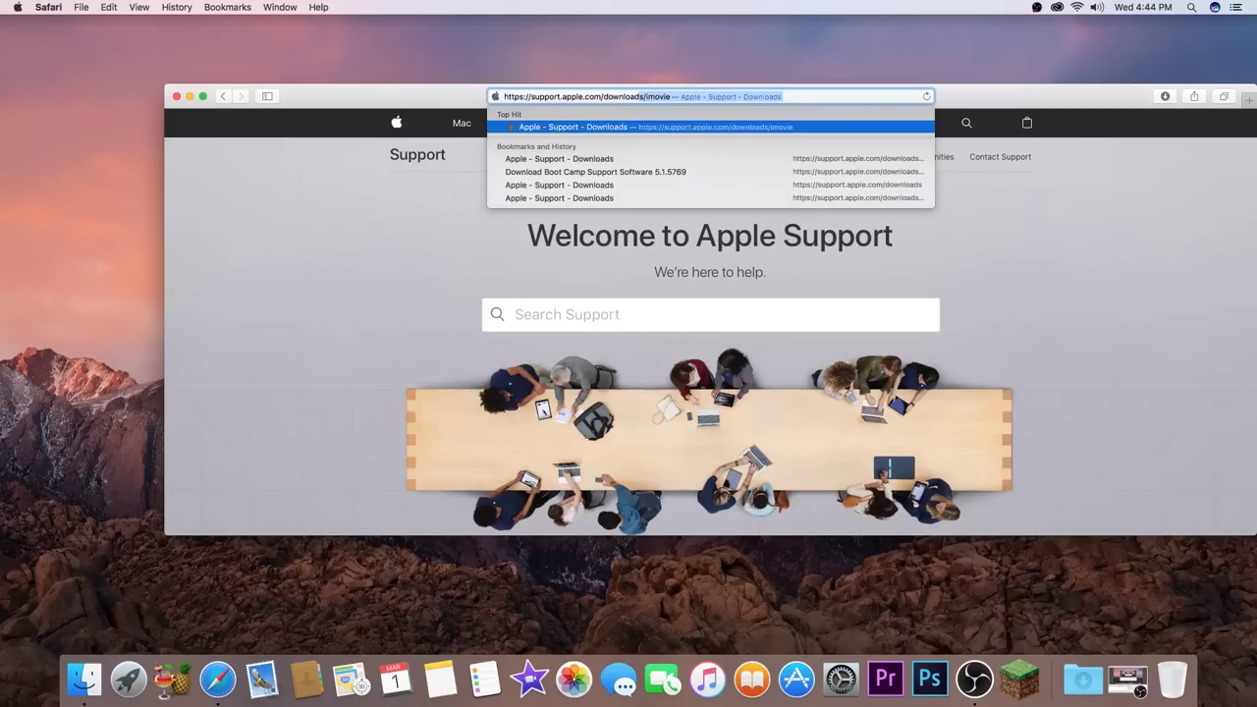
key(BackSpace)
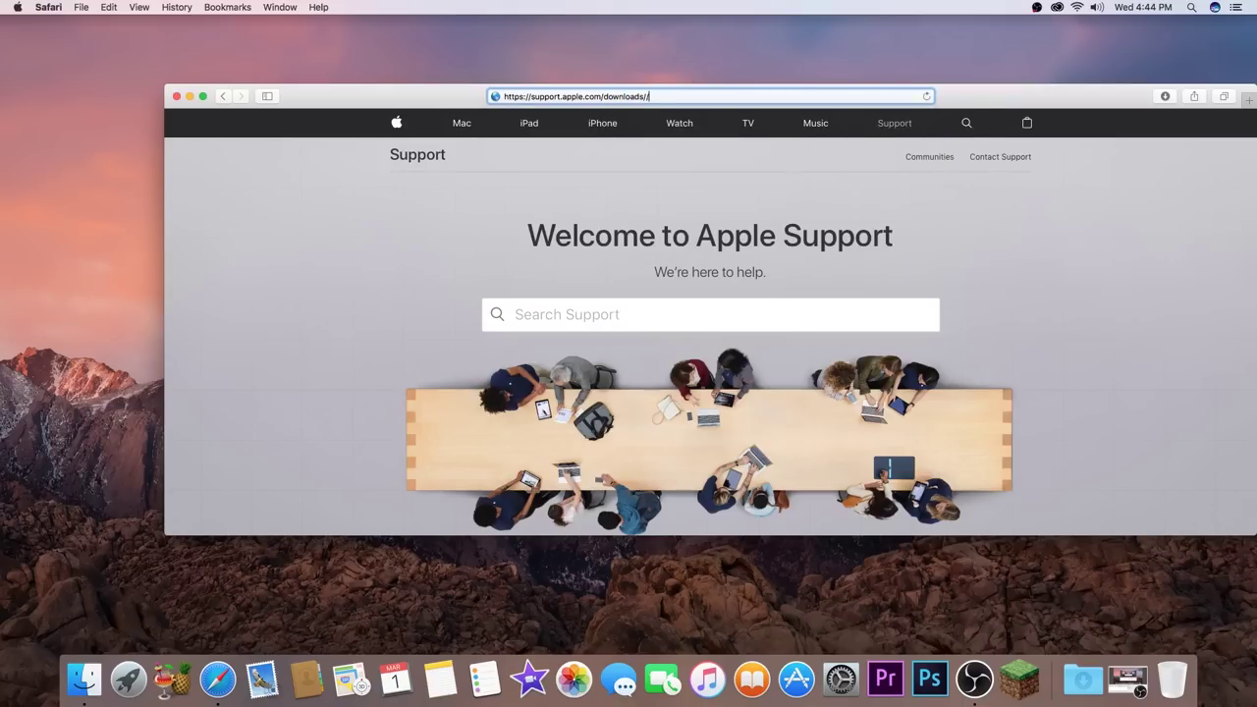
text(imovie)
key(Return)
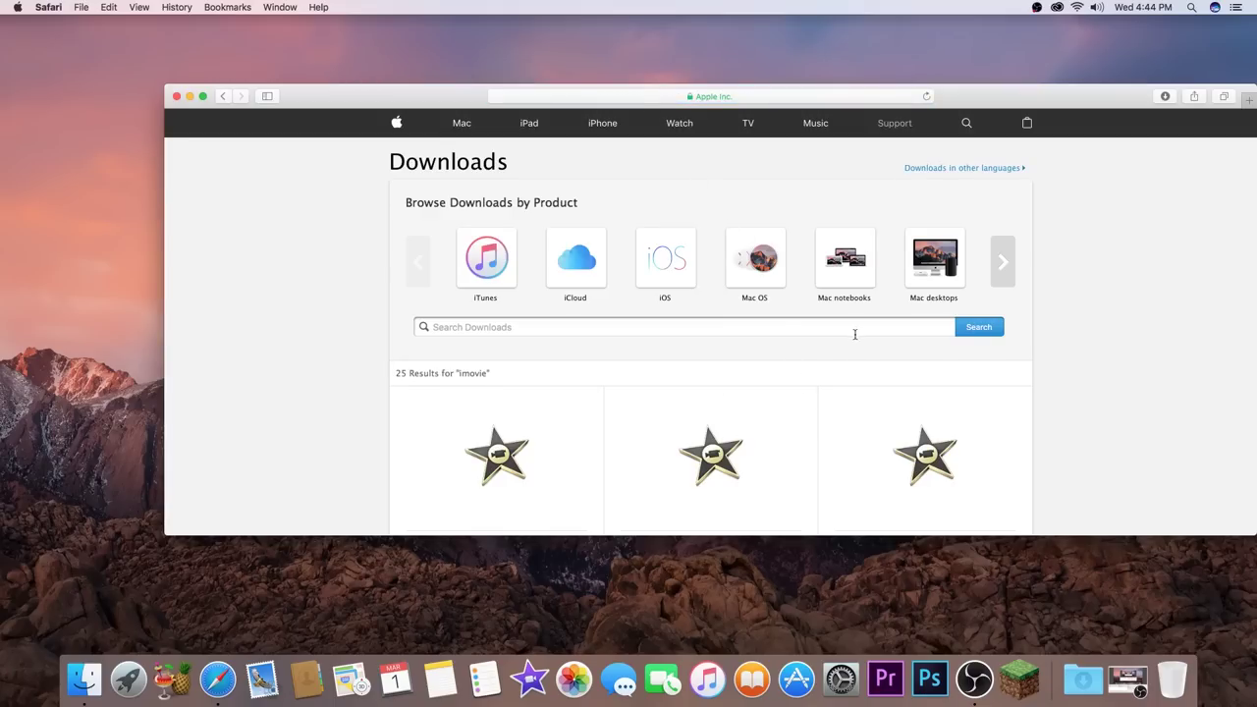
- Download iMovie 9.0.9 from the iMovie results and check the download's progress
scroll(853, 334, down, 5)
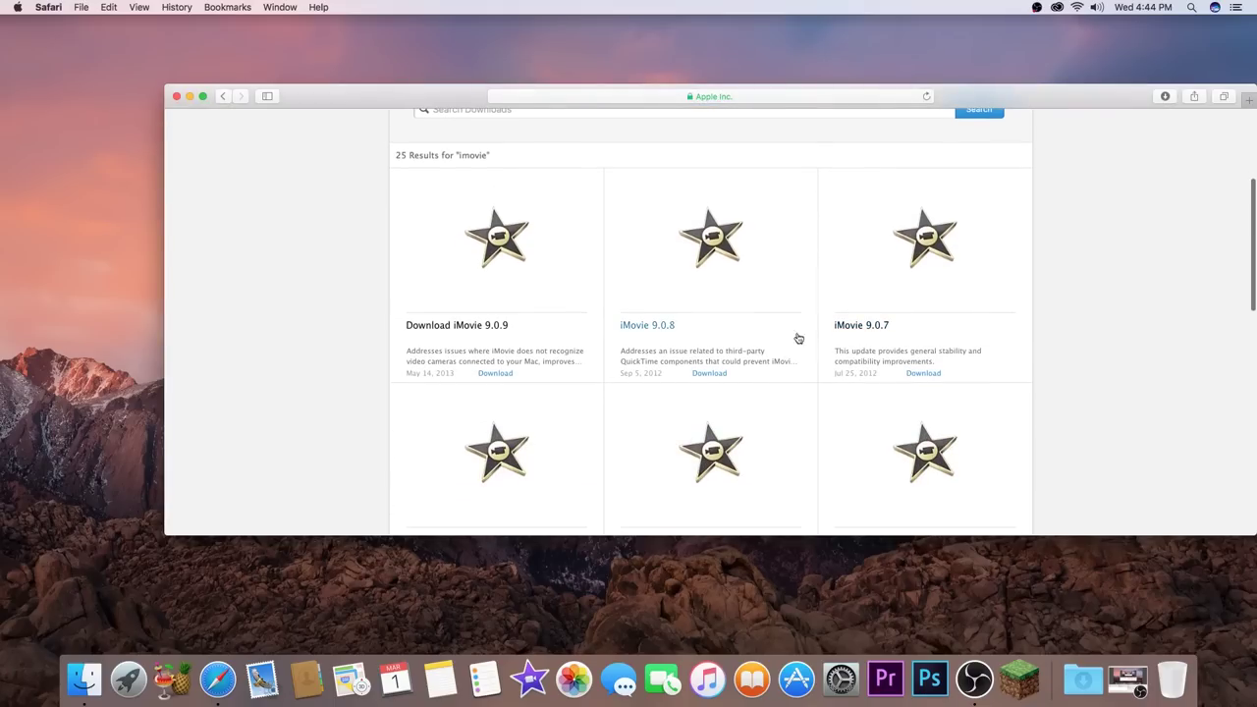
click(486, 374)
click(1083, 680)
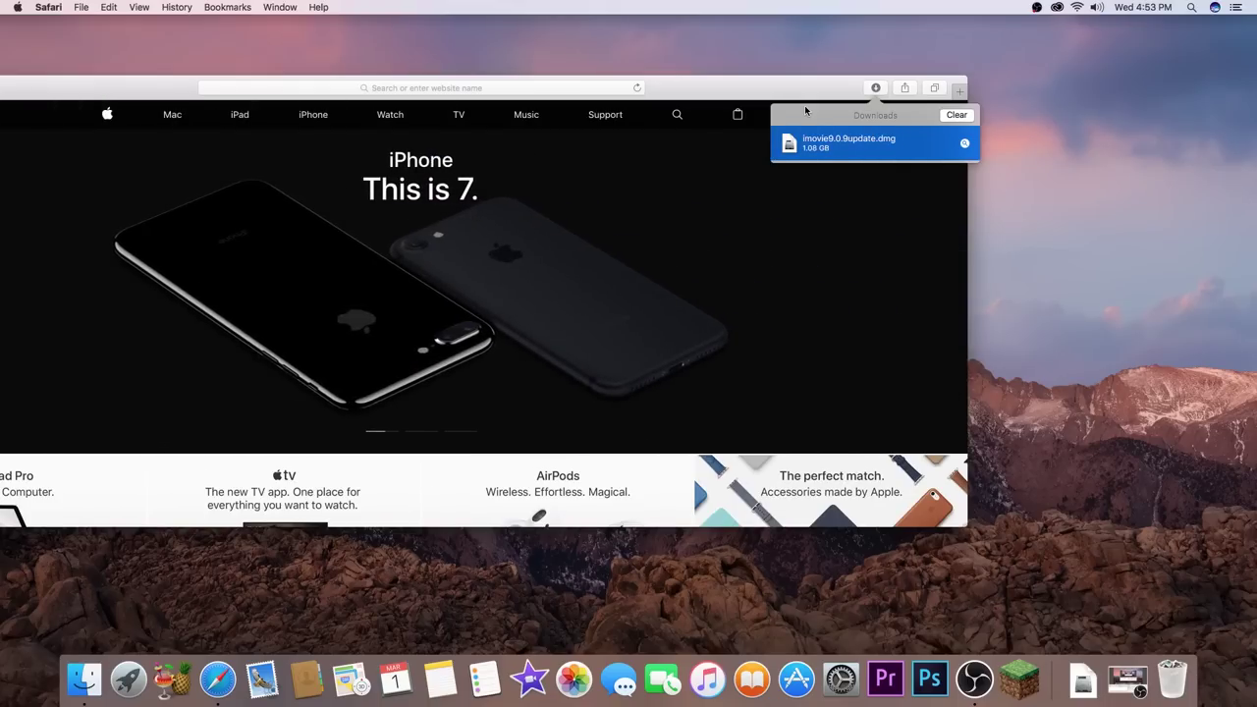
- Show imovie9.0.9update.dmg in Finder, move it to the desktop, and close the Finder and Safari windows
click(965, 146)
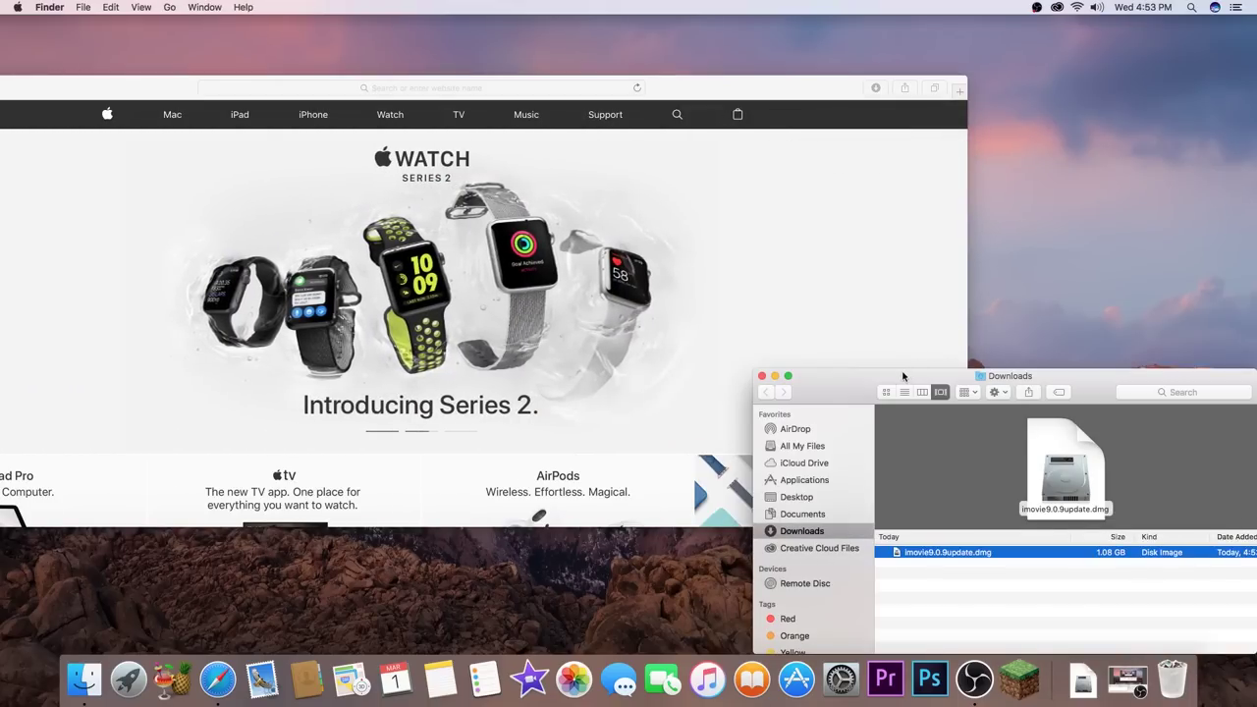
drag(902, 214, 845, 138)
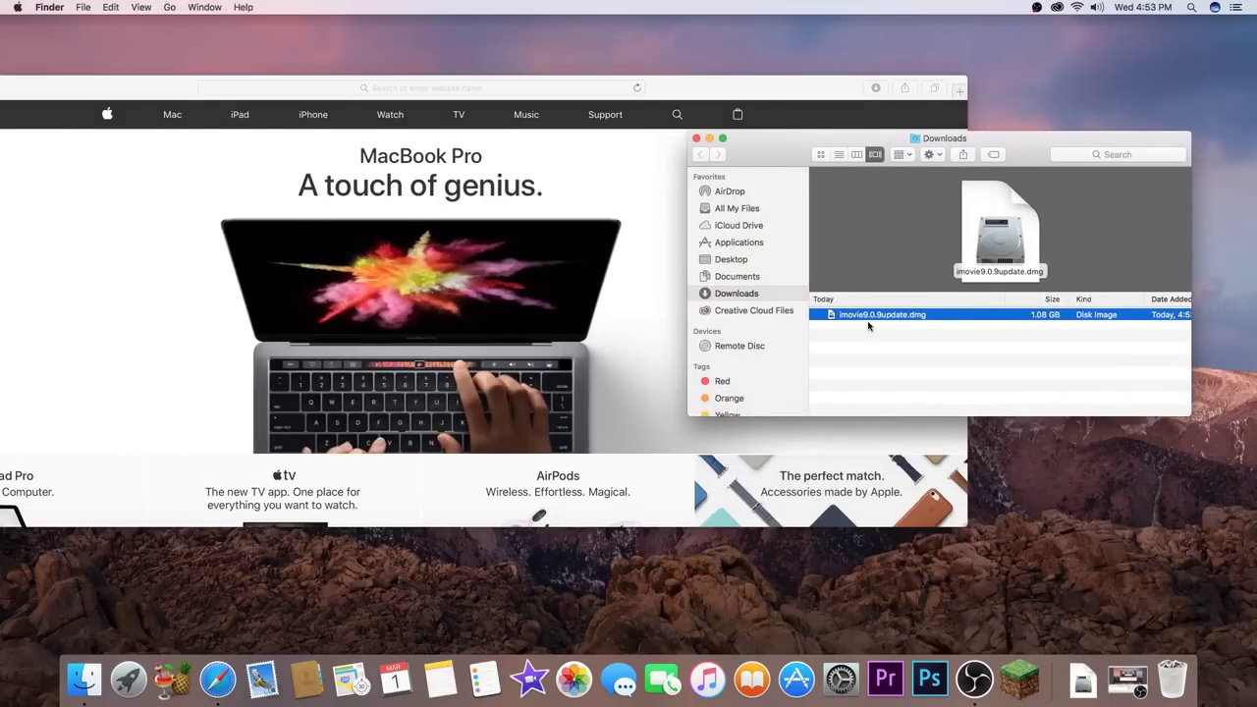
drag(873, 315, 1110, 20)
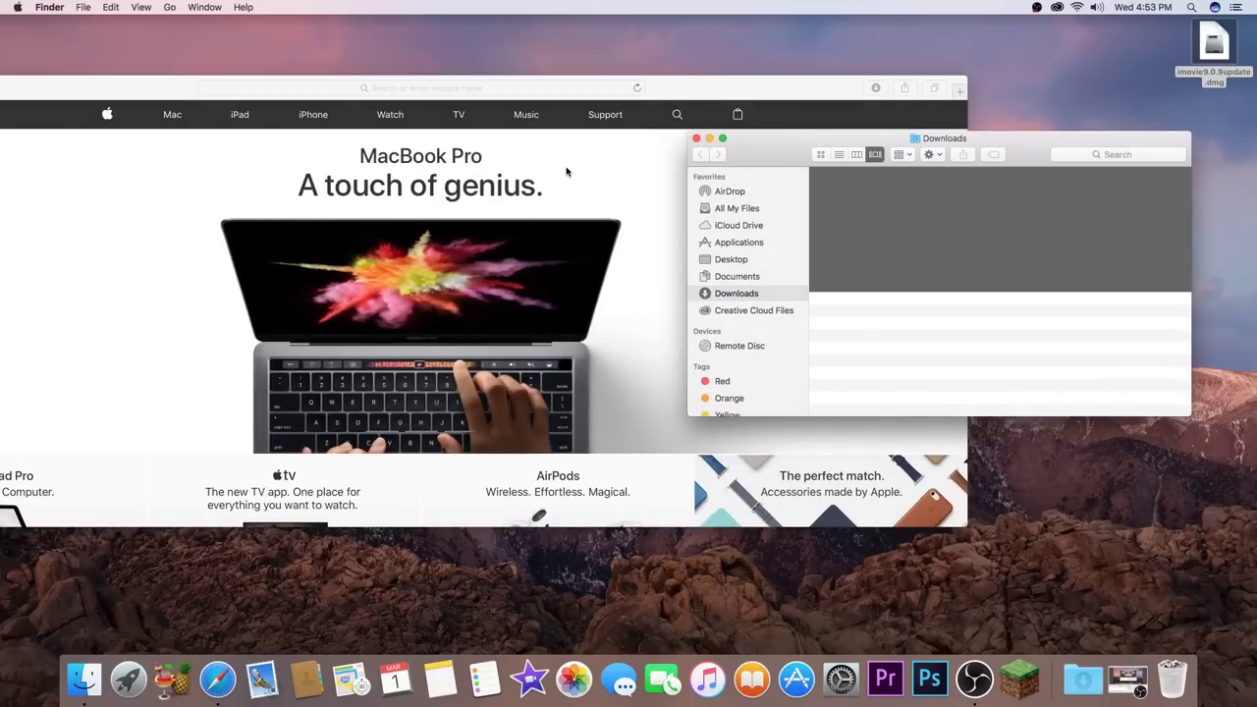
click(696, 138)
drag(671, 87, 828, 233)
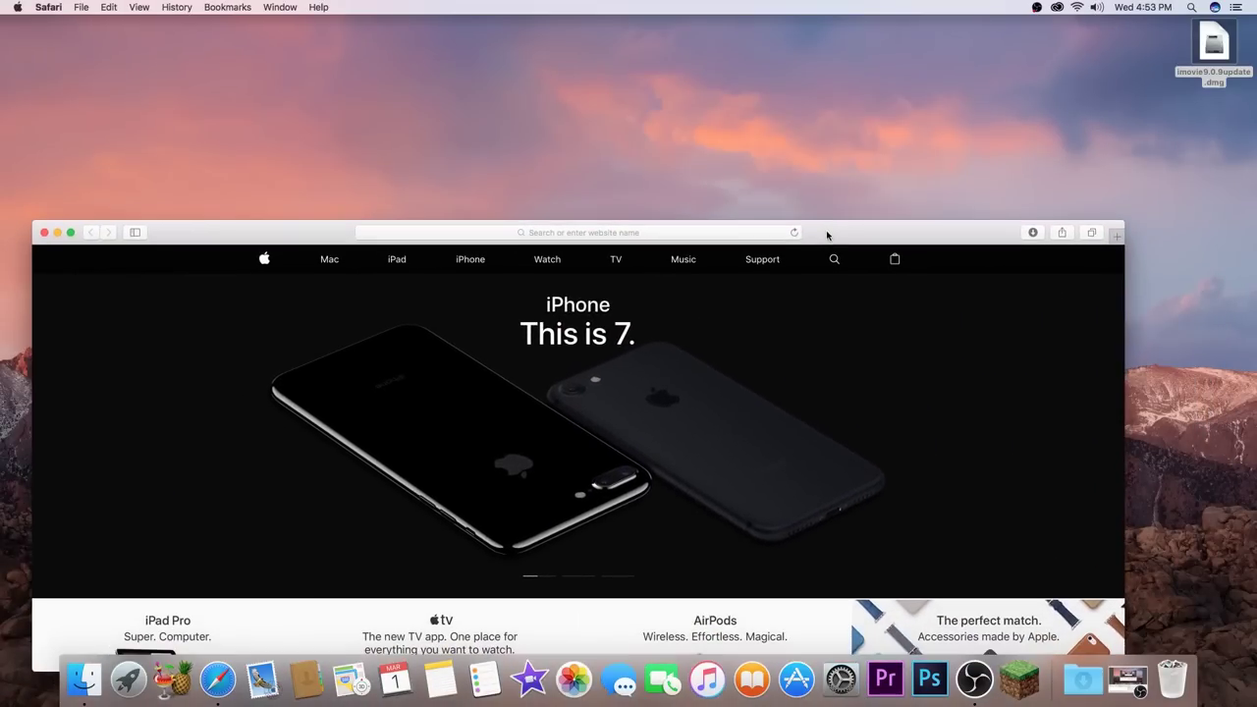
click(44, 231)
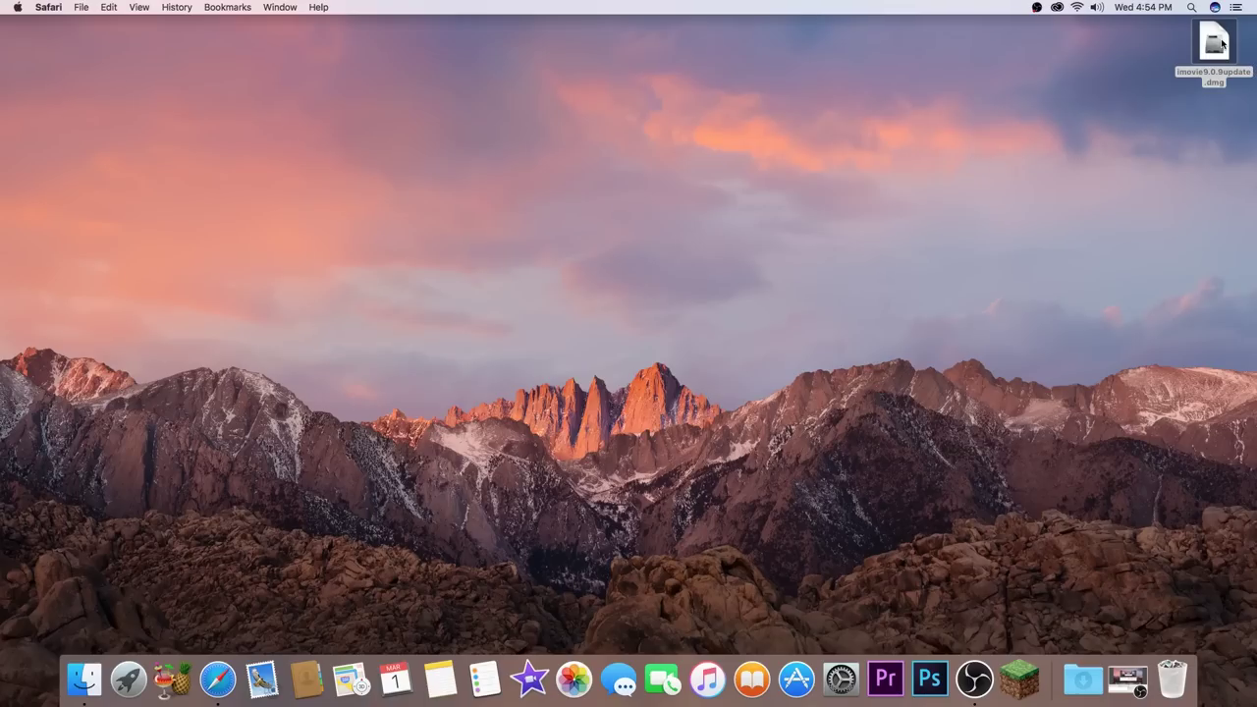
- Create a new folder on the desktop, name it iMovie through its info window, and close that window
right_click(975, 217)
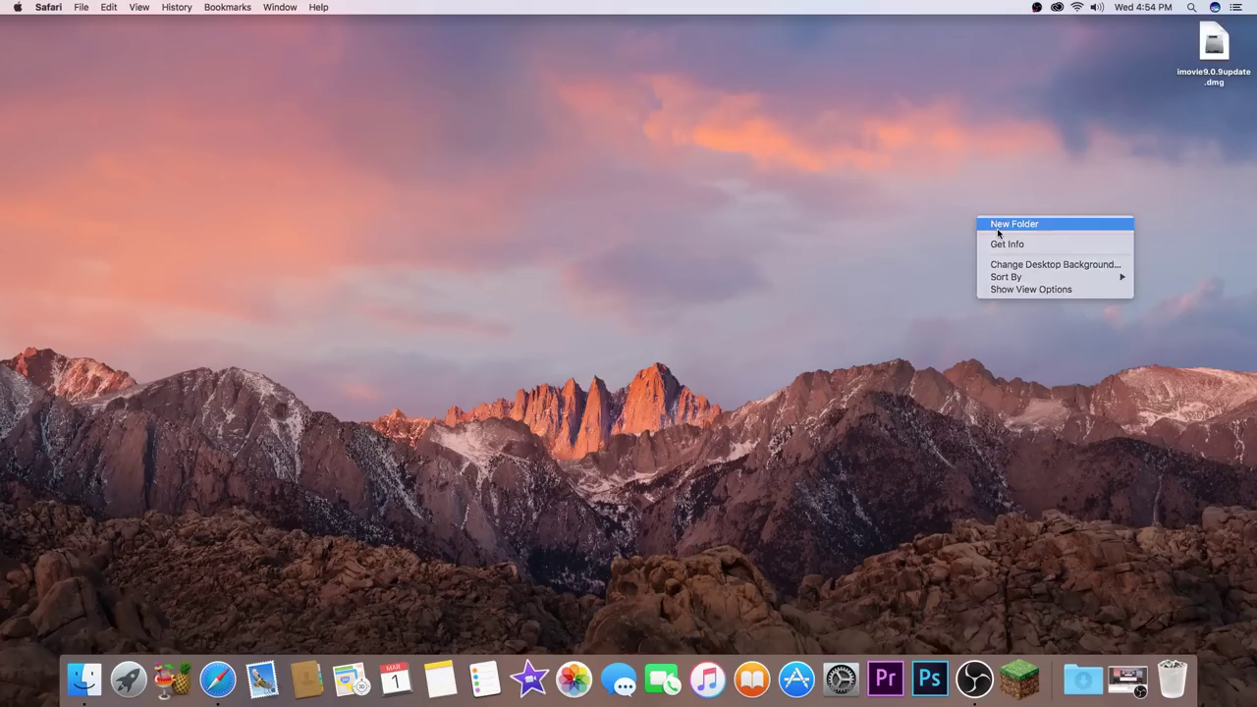
click(998, 228)
right_click(1211, 139)
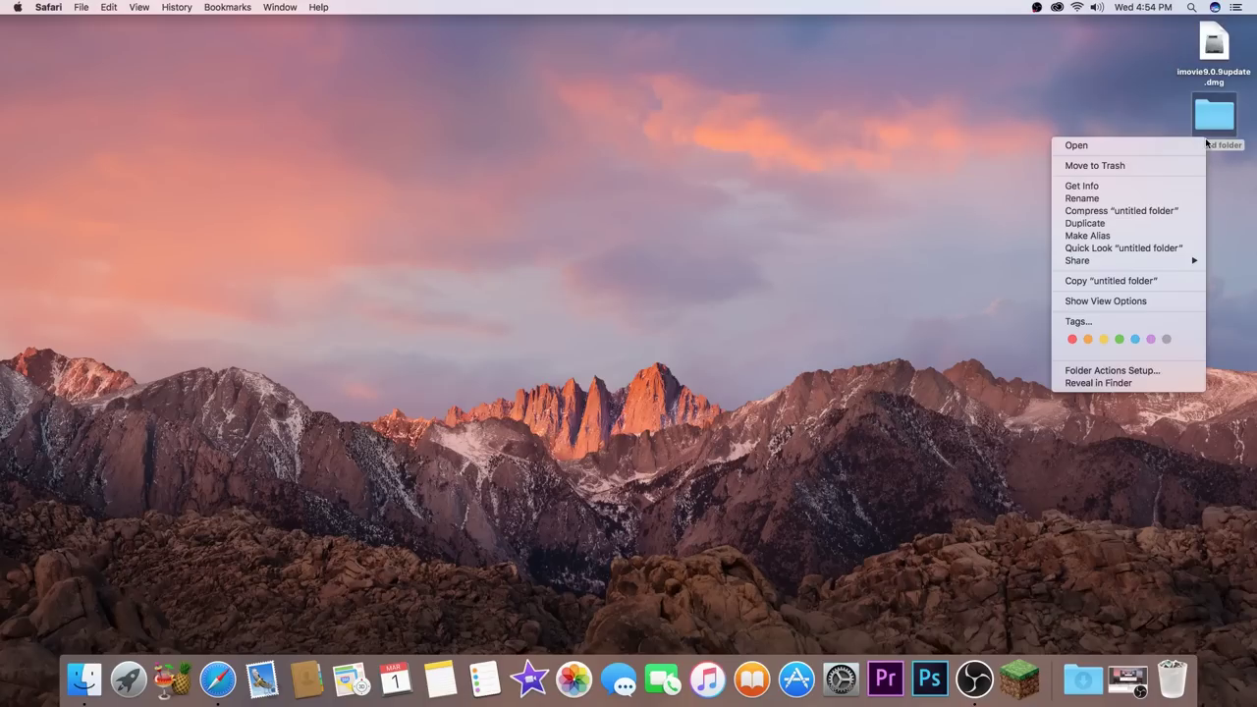
click(1140, 187)
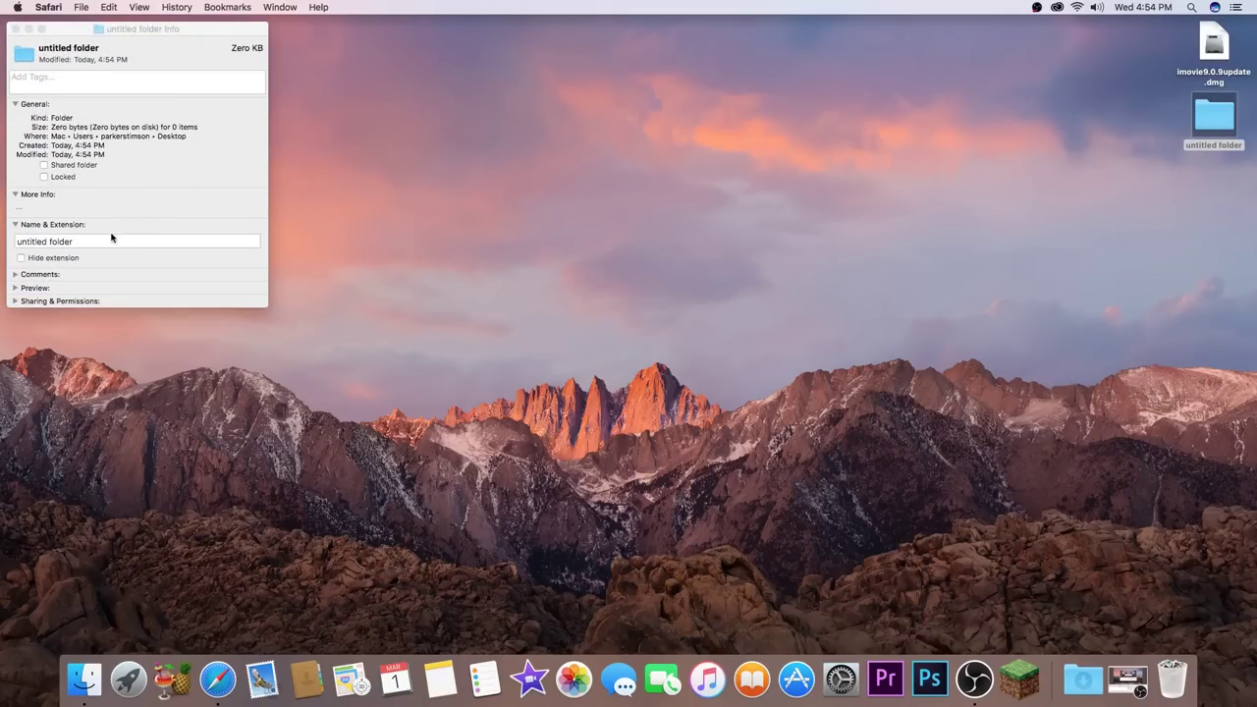
double_click(101, 241)
triple_click(101, 242)
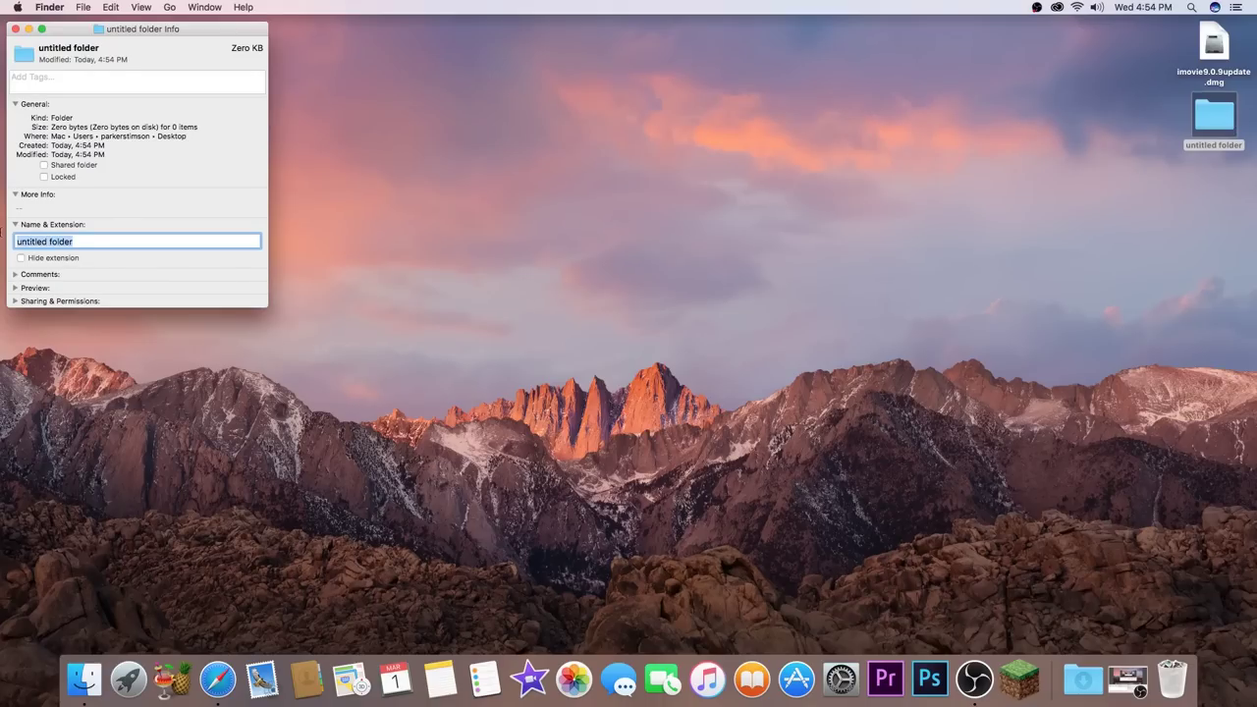
text(iMovie)
key(Return)
click(14, 30)
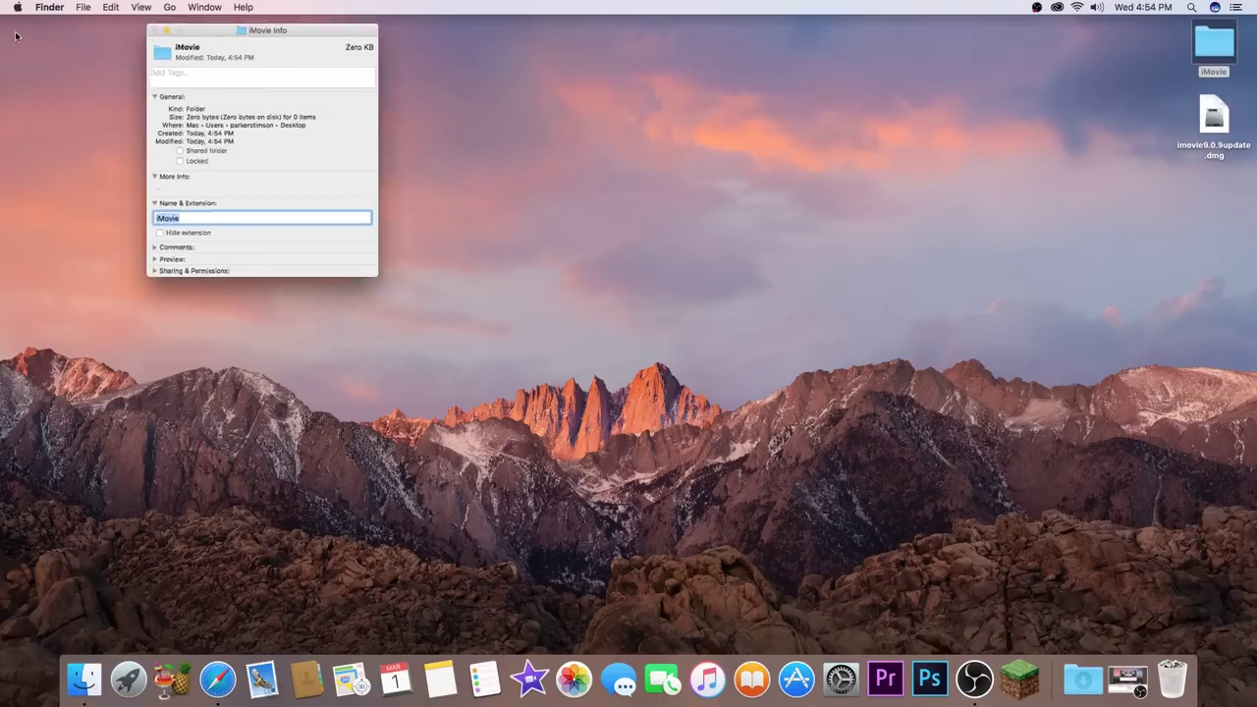
- Open the disk image imovie9.0.9update.dmg and move its iMovie 9.0.9 window to the side of the desktop
click(1205, 128)
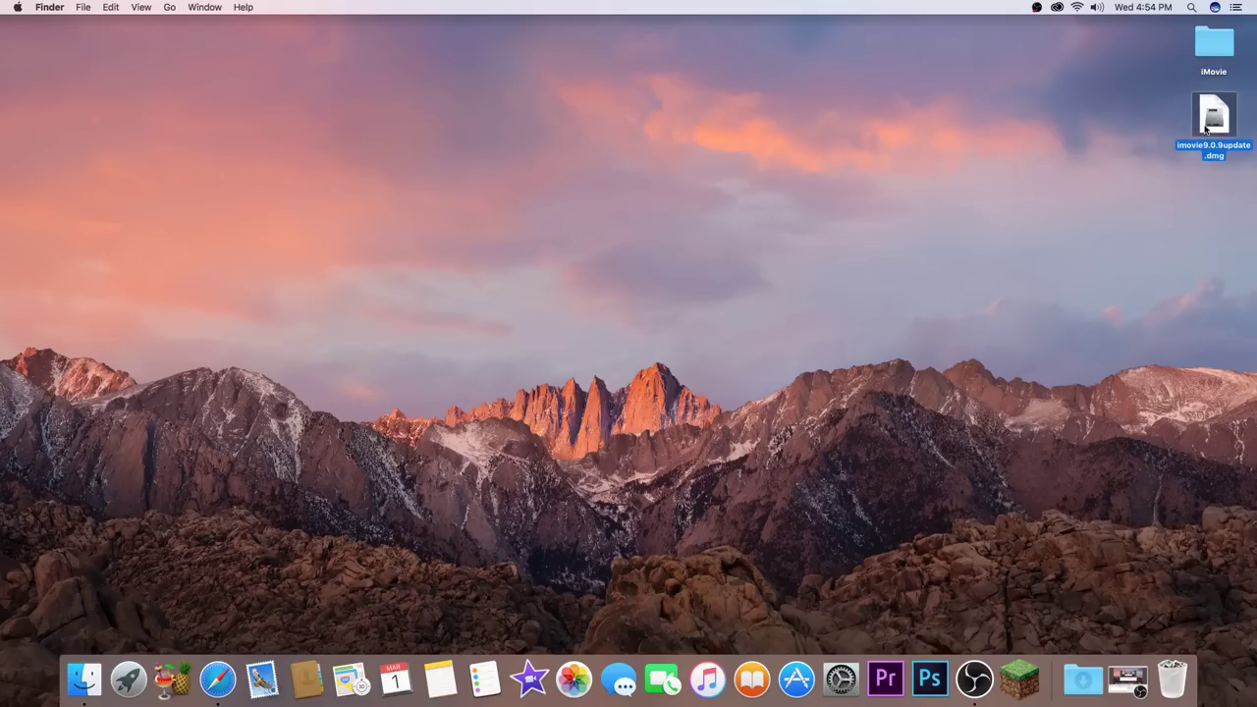
double_click(1206, 129)
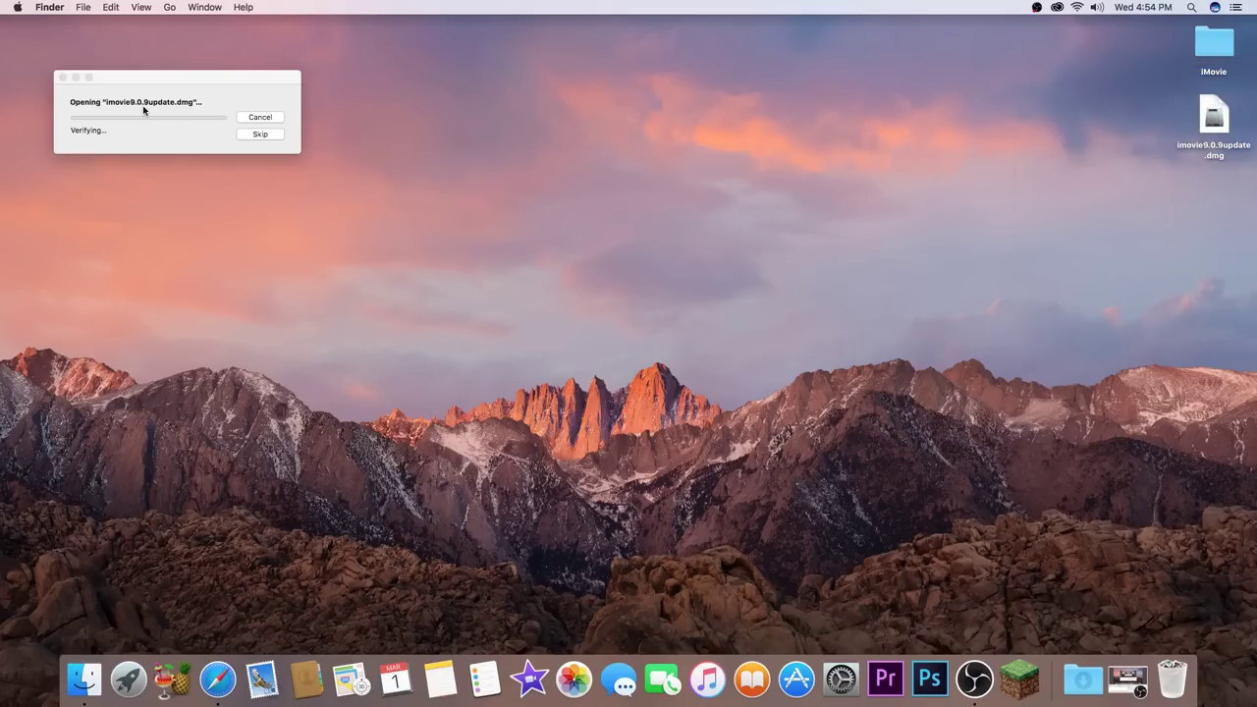
drag(178, 77, 520, 118)
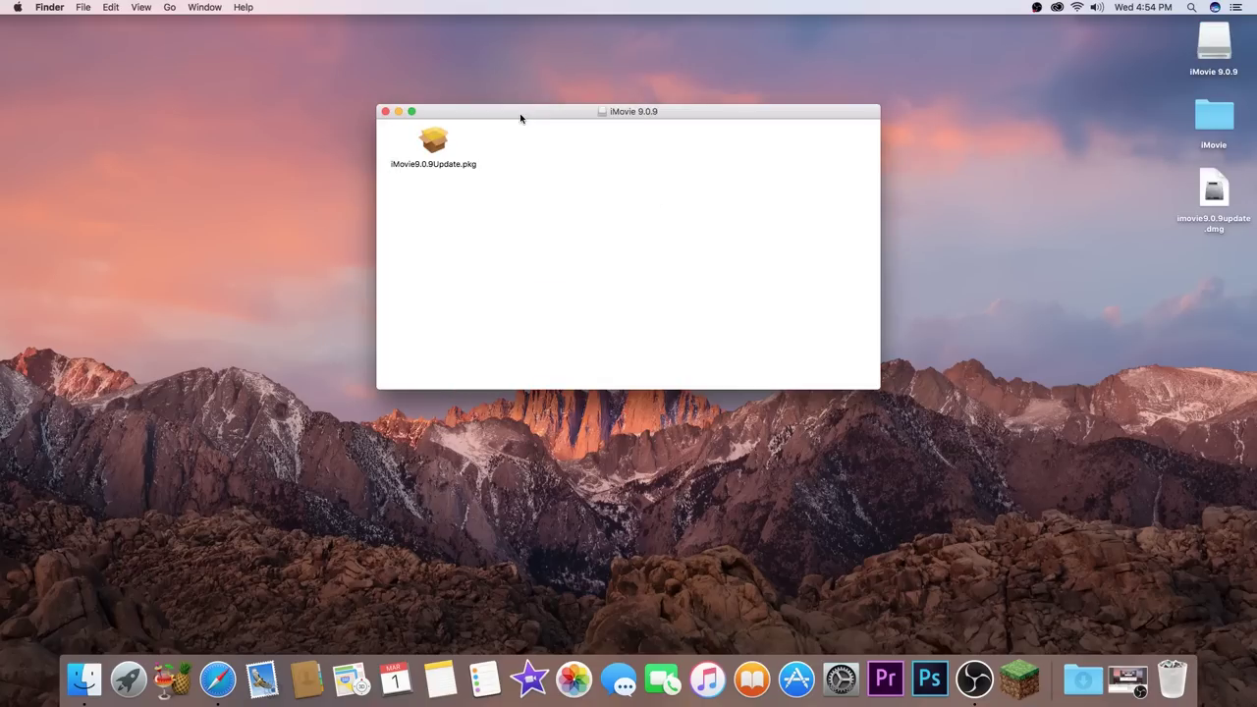
drag(521, 118, 226, 95)
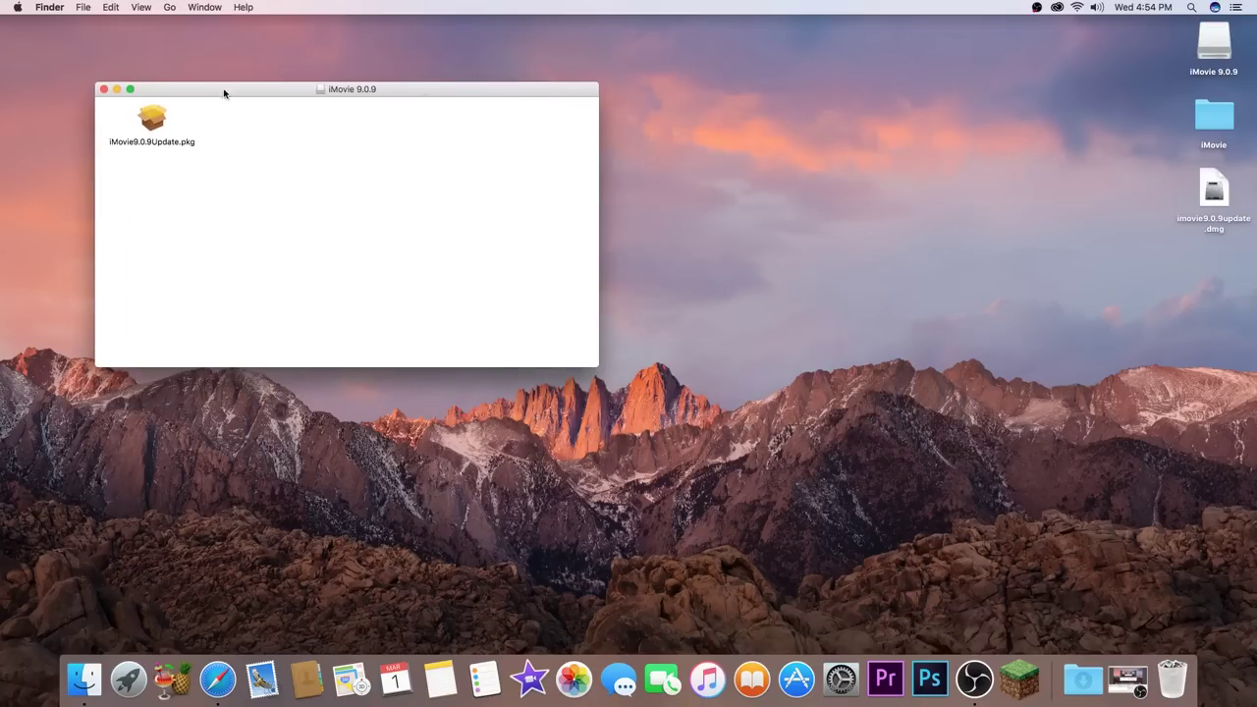
click(158, 134)
click(294, 138)
- Find and open Terminal with Spotlight, and place its window beside the iMovie 9.0.9 window
click(1192, 8)
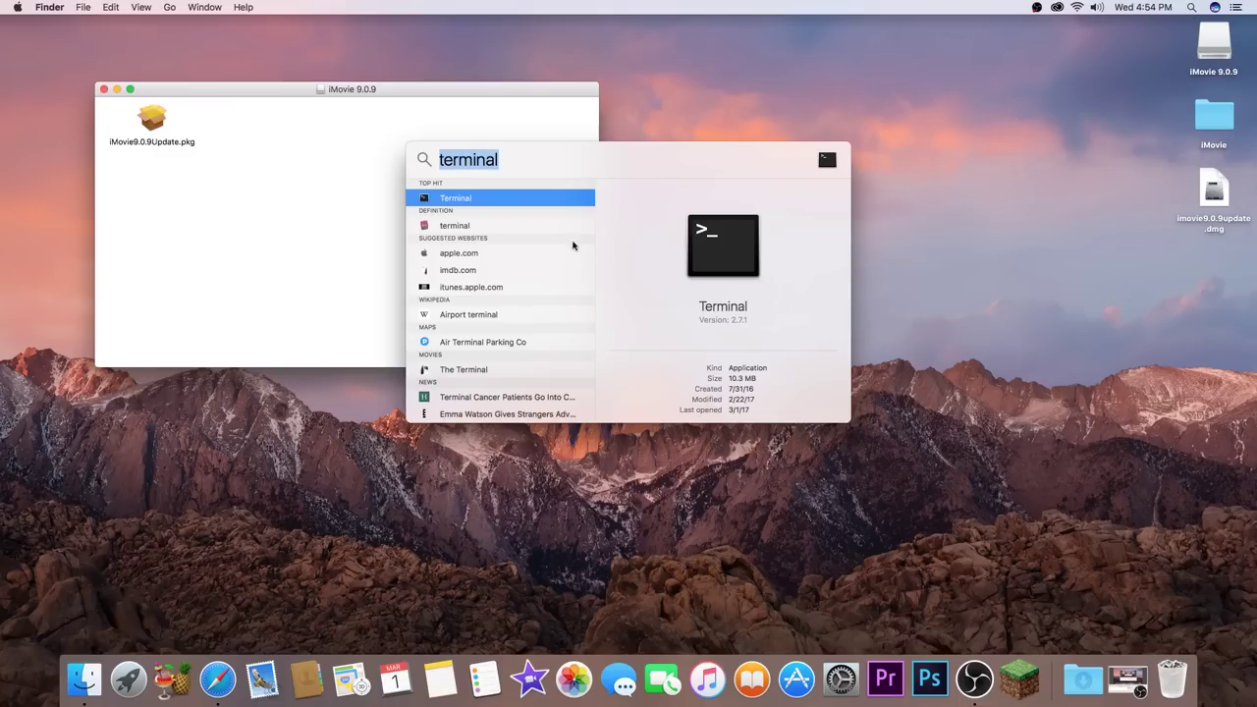
click(450, 198)
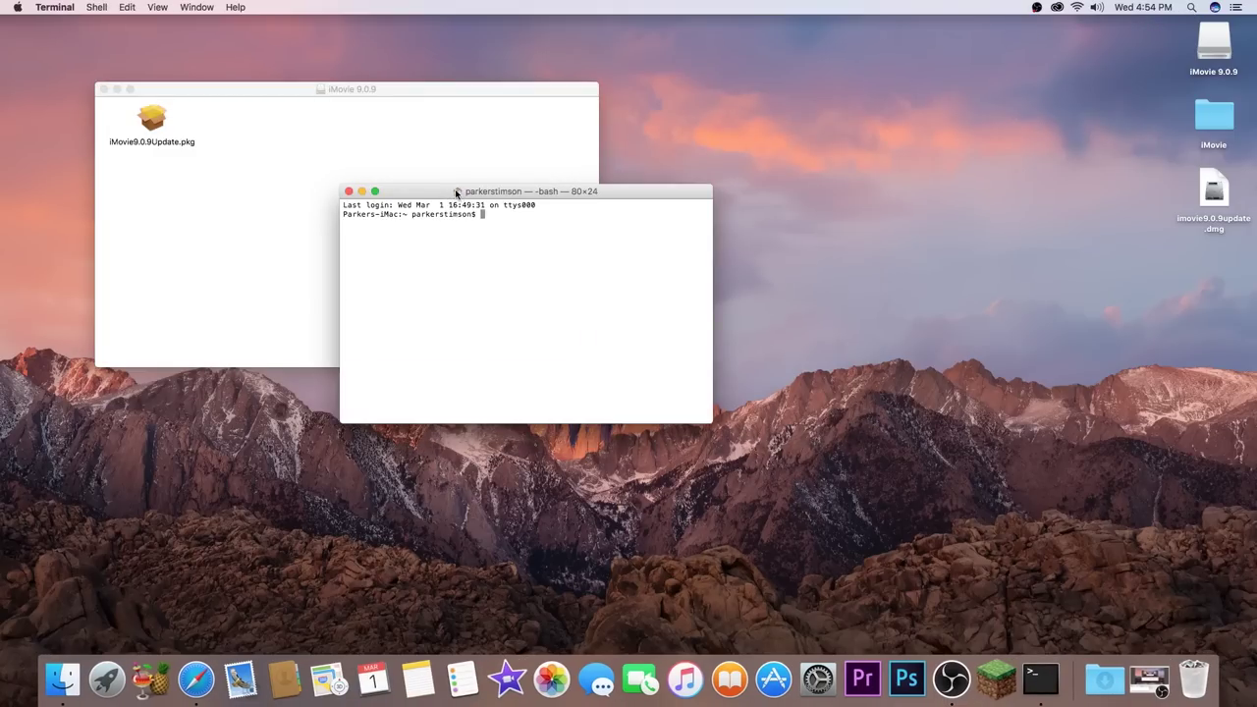
drag(457, 192, 759, 149)
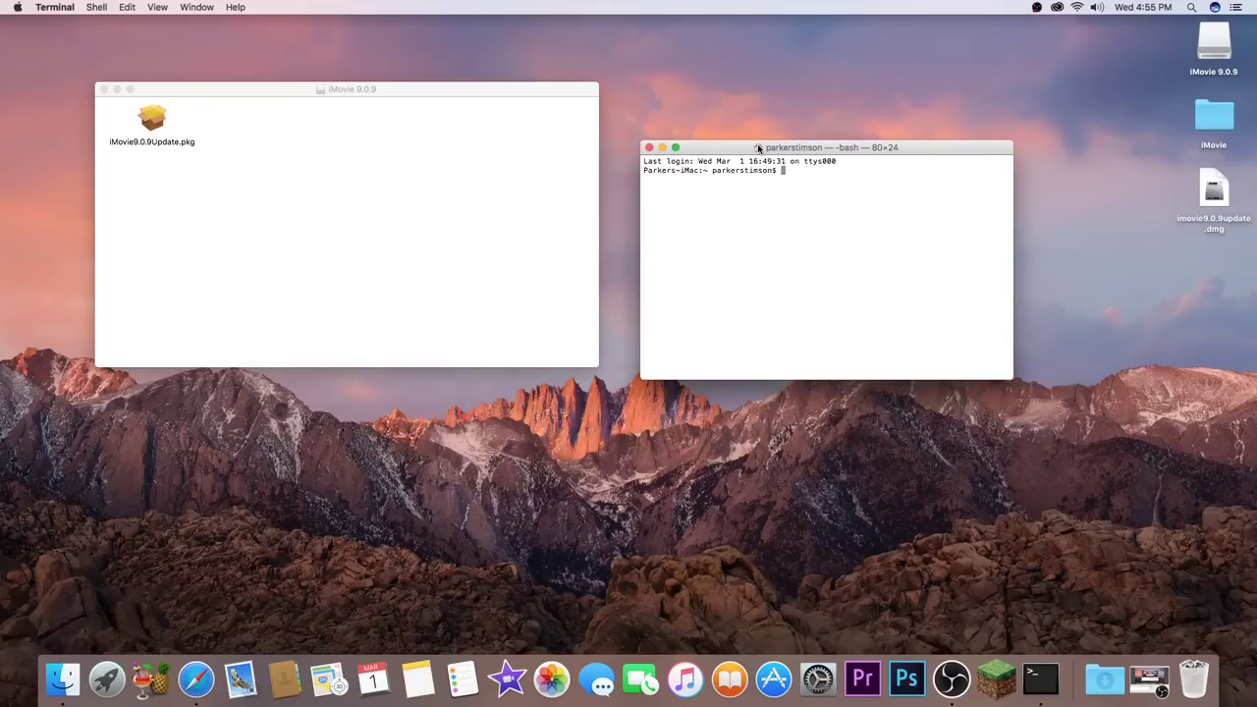
- Run pkgutil --expand on iMovie9.0.9Update.pkg, using a new iMovie subfolder inside the desktop's iMovie folder as the output path
text(pkgutil --expand)
drag(157, 123, 875, 196)
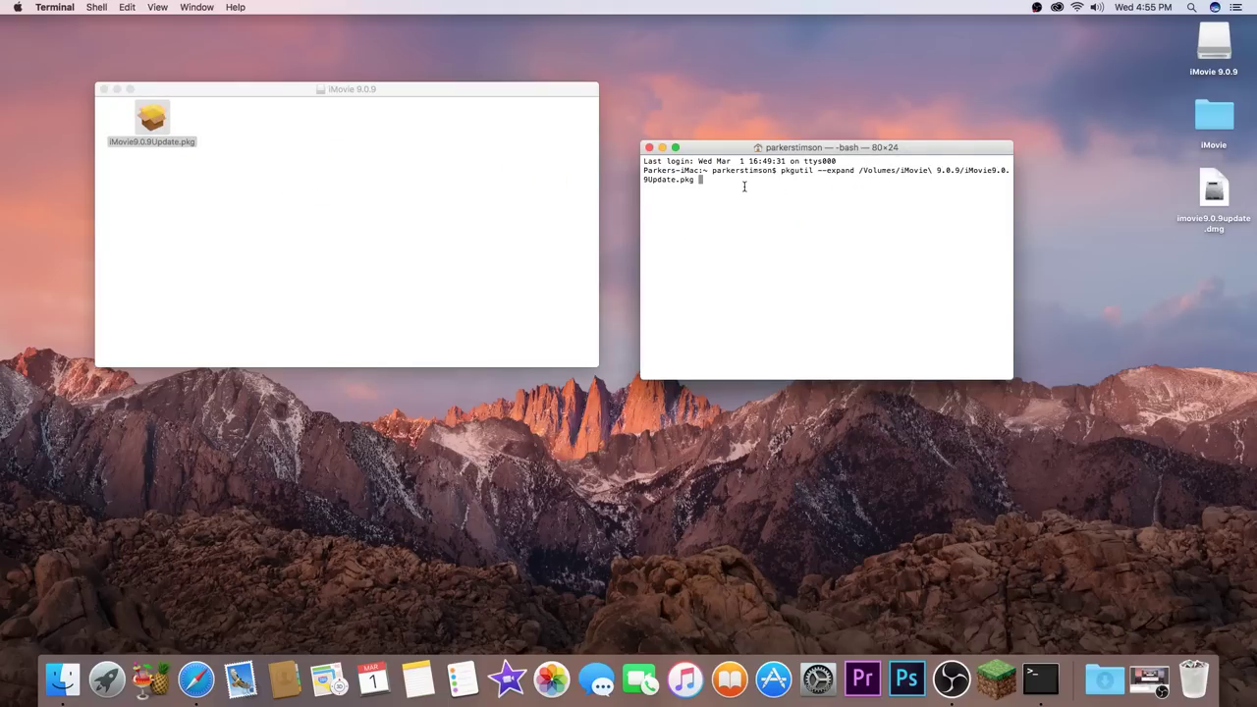
drag(1216, 117, 744, 211)
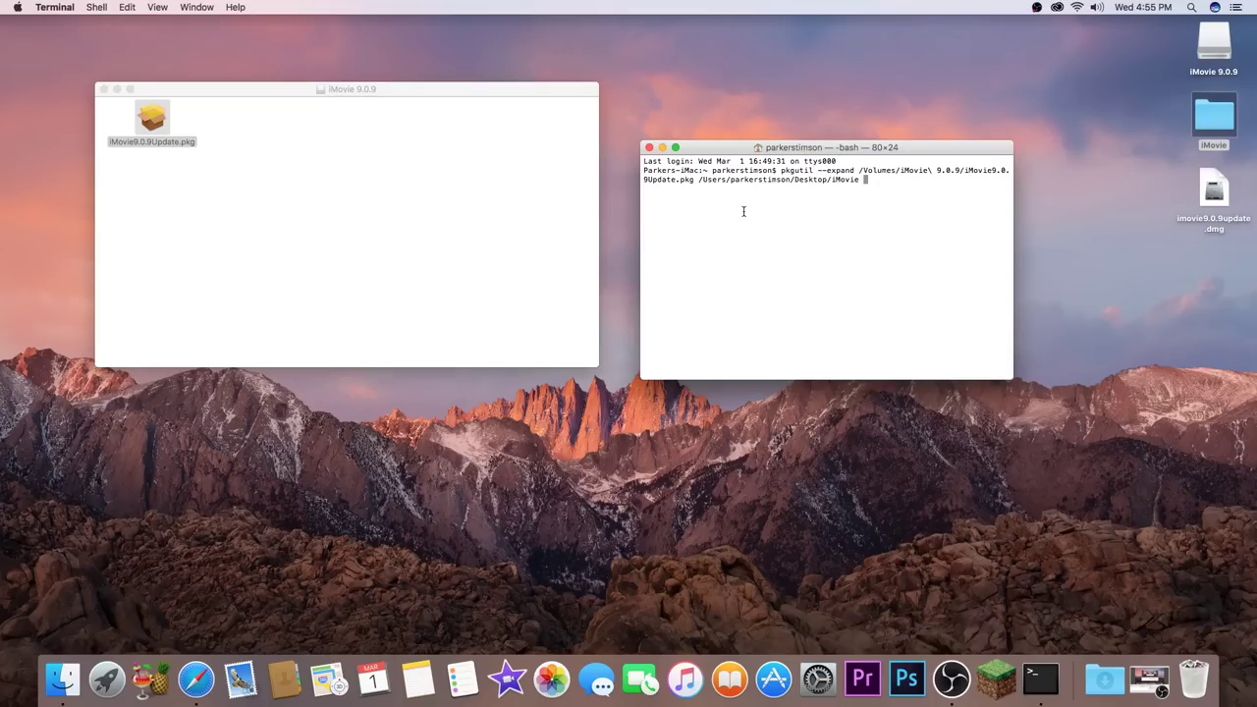
key(BackSpace)
text(/iMovie)
key(Return)
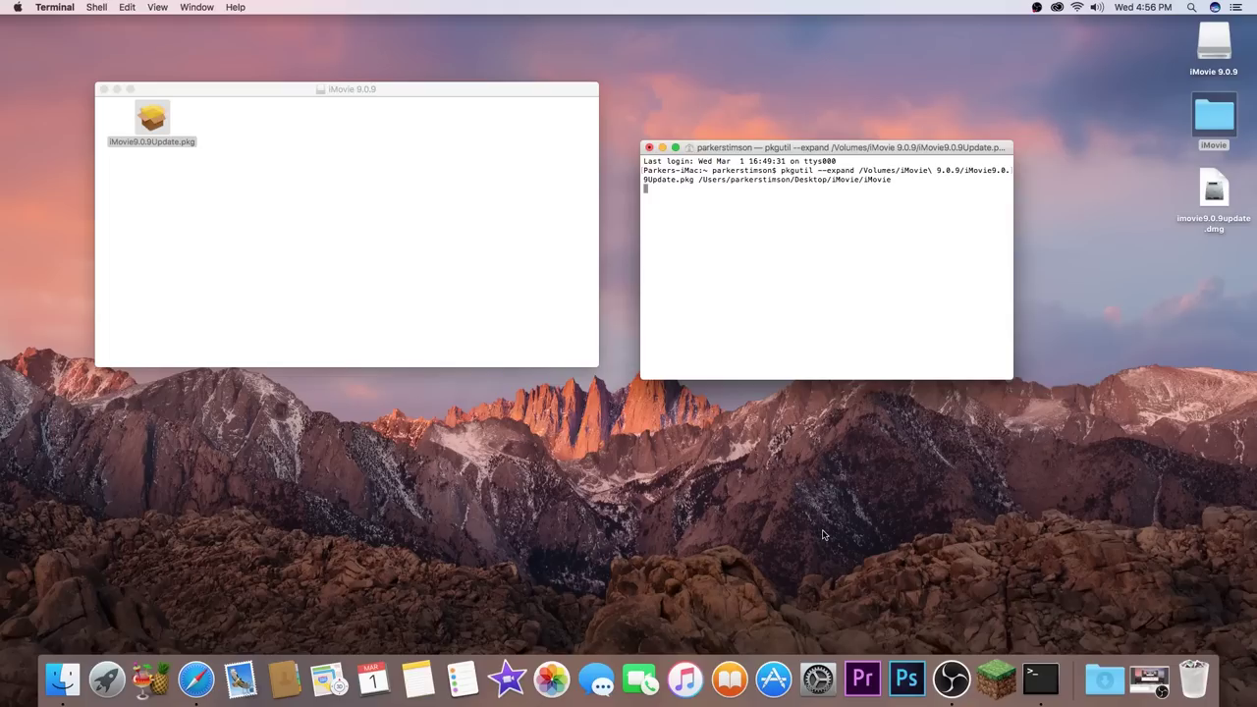
click(1038, 7)
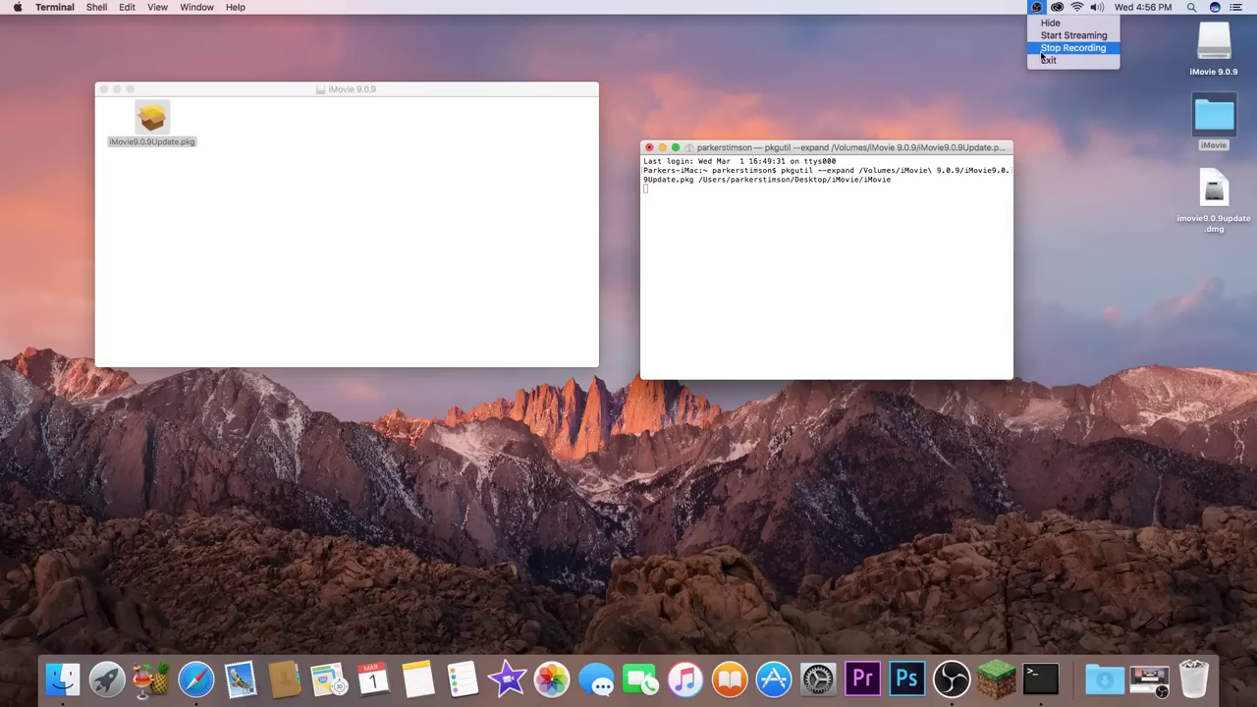
click(1055, 47)
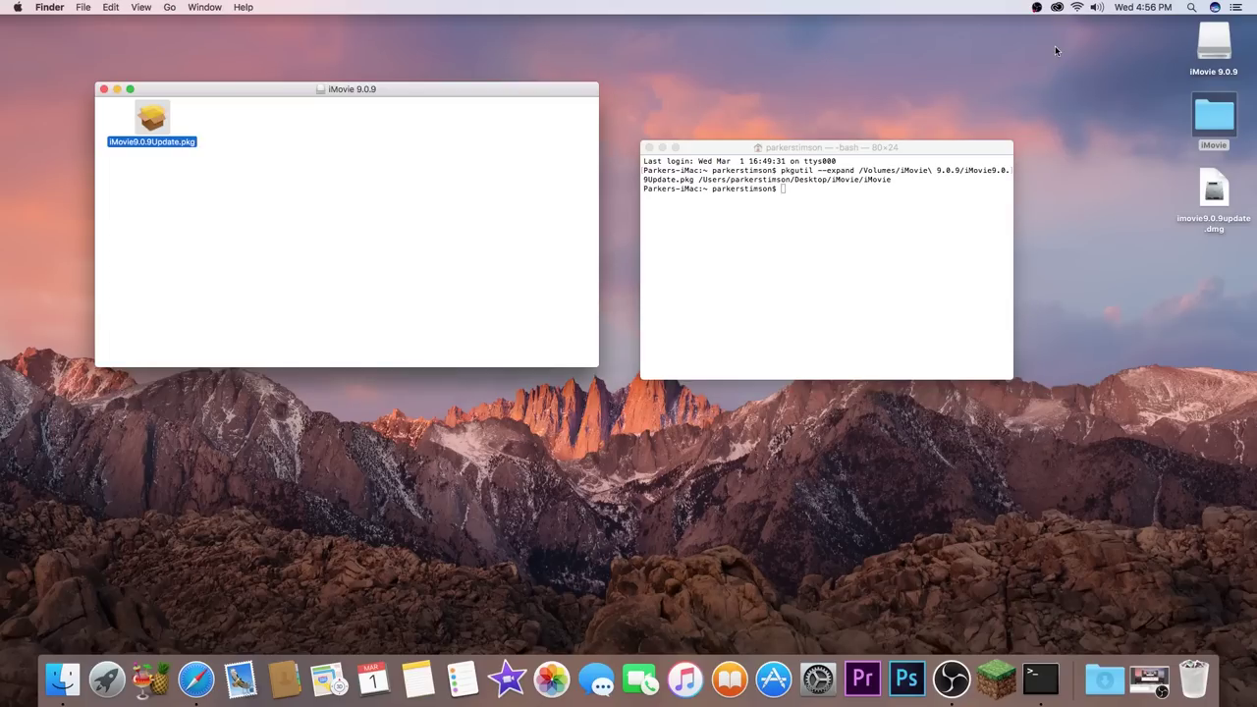
click(823, 196)
text(N)
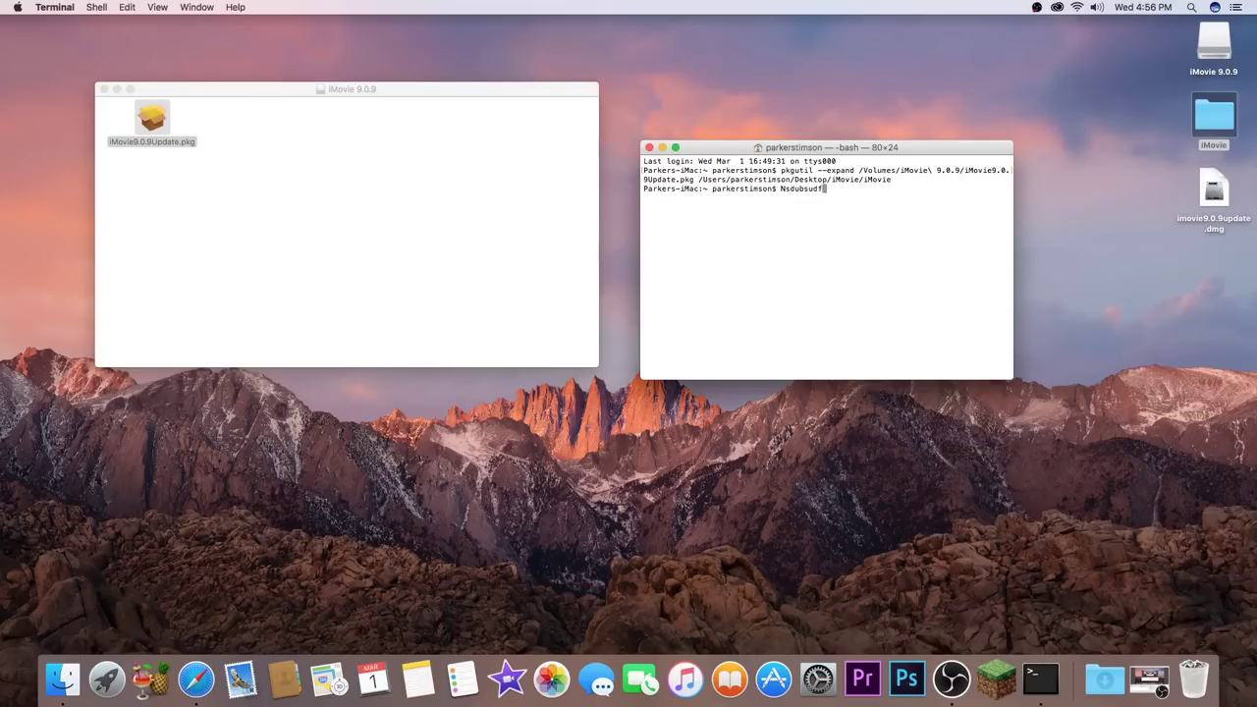
key(BackSpace)
- Close the Terminal window, quit Terminal, and close the iMovie 9.0.9 disk image window
click(649, 148)
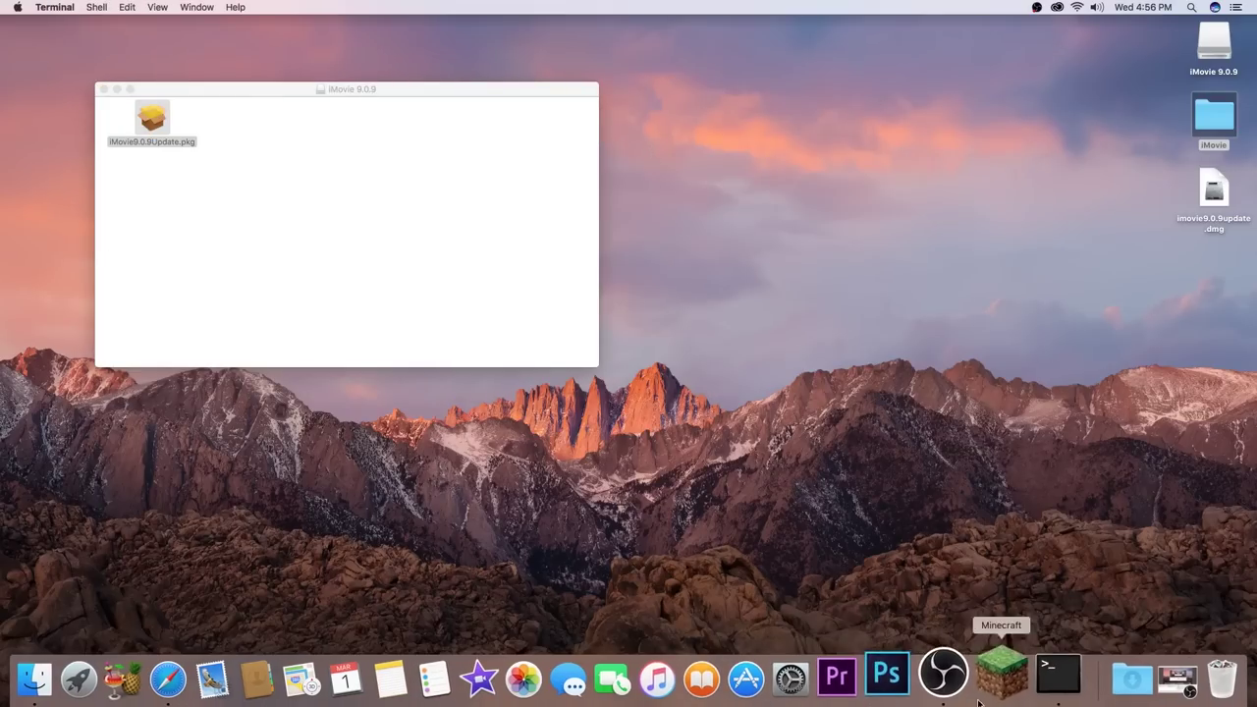
right_click(1042, 678)
click(1048, 616)
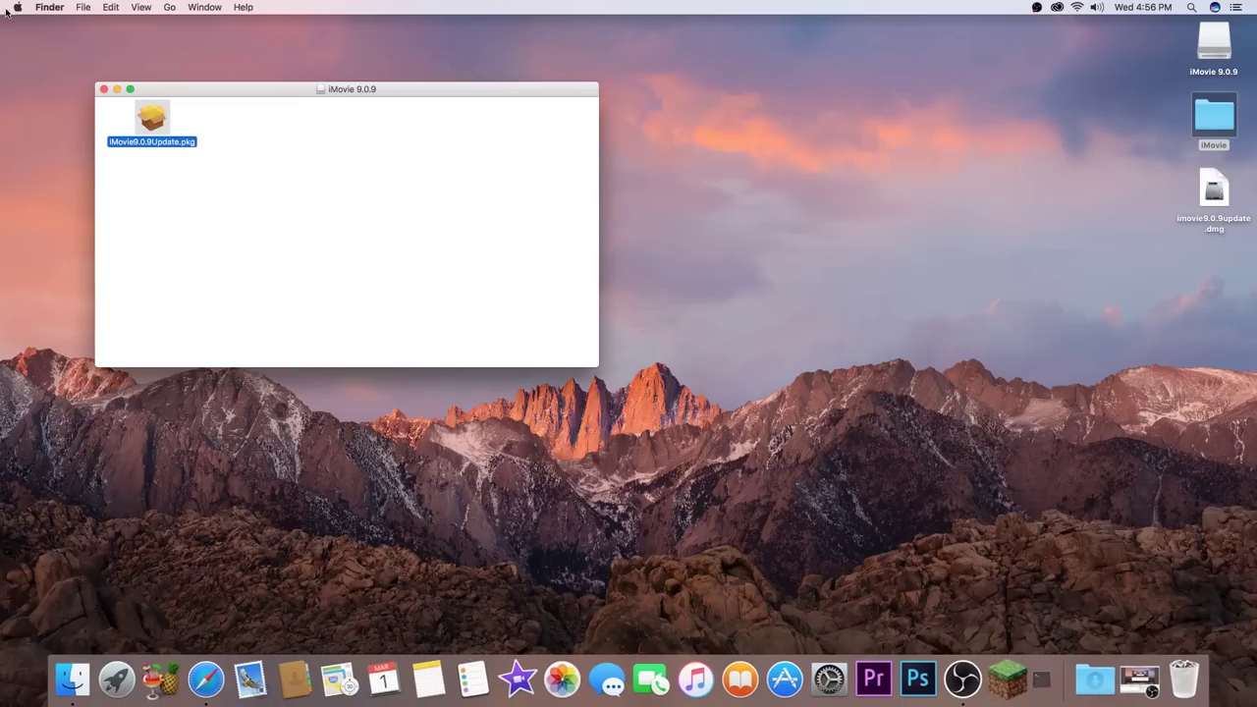
click(103, 89)
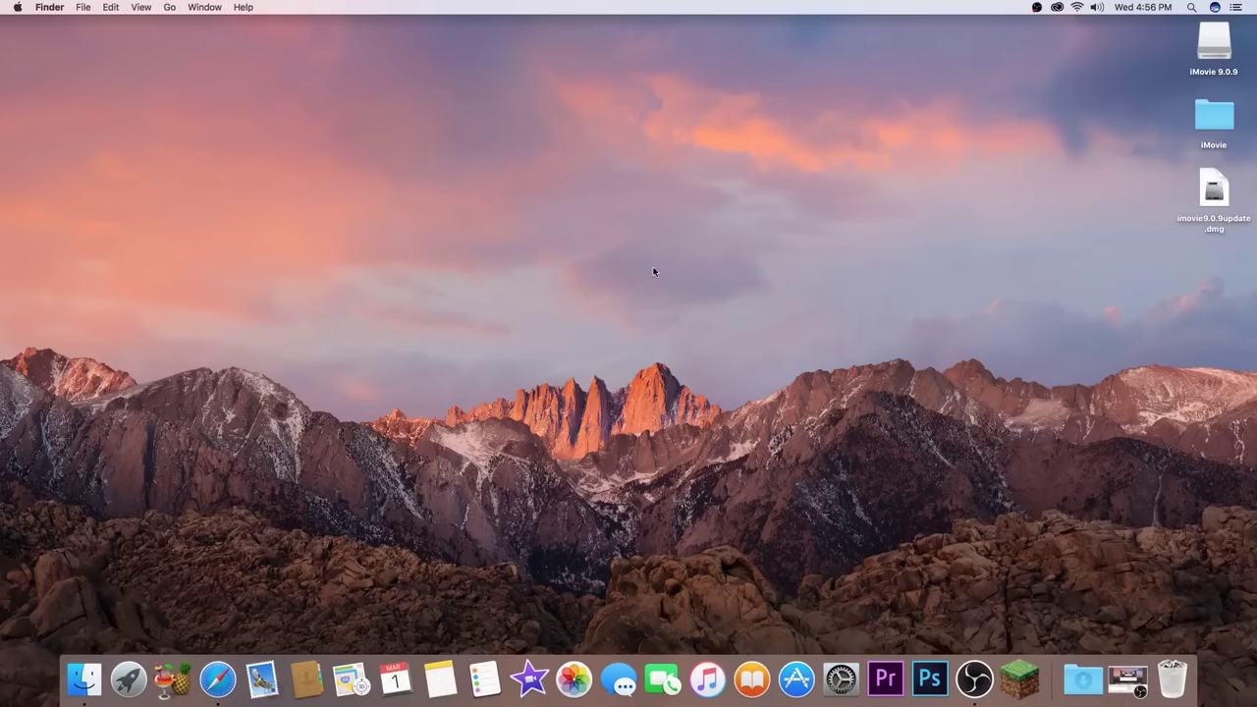
- Open the desktop's iMovie folder and the iMovie subfolder inside it
click(1210, 124)
double_click(1210, 124)
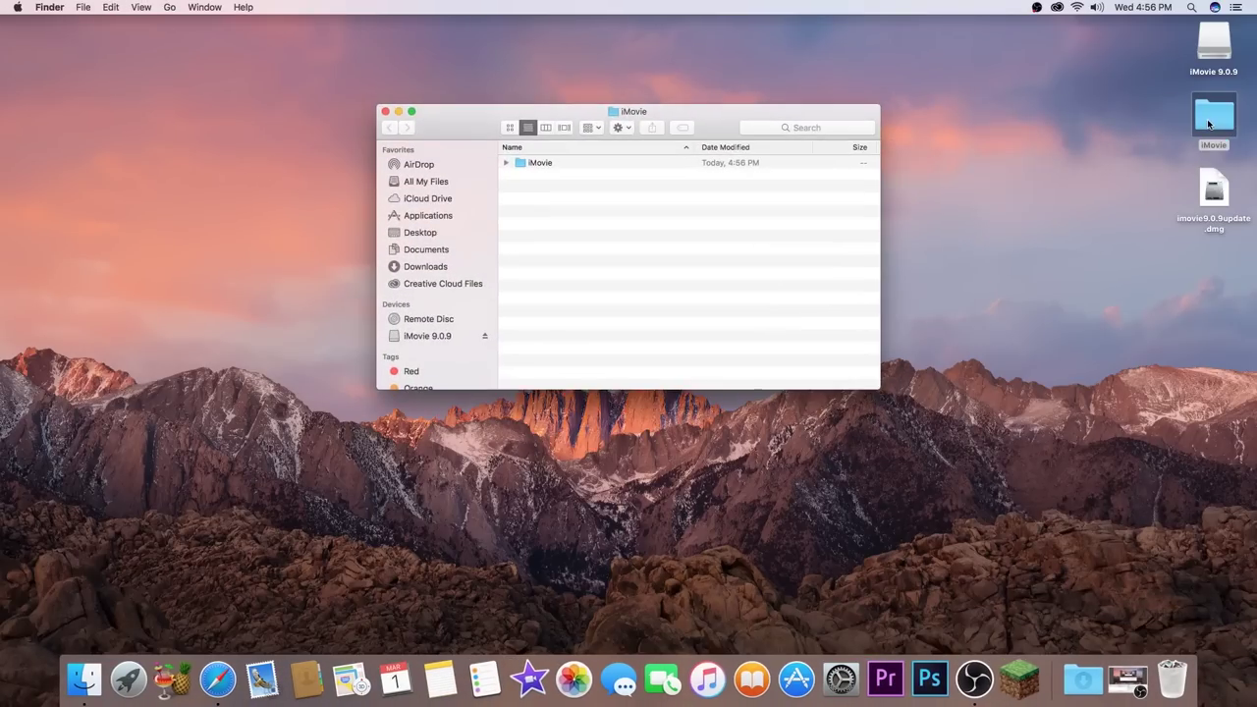
click(569, 164)
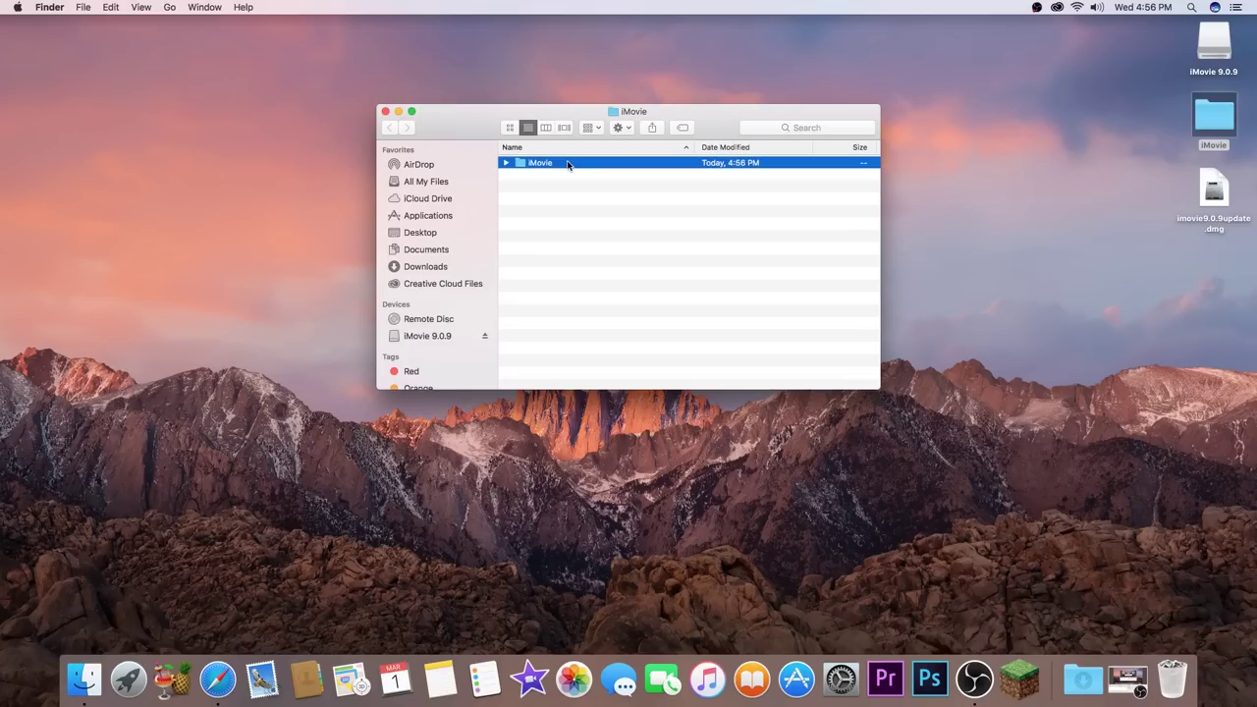
double_click(533, 165)
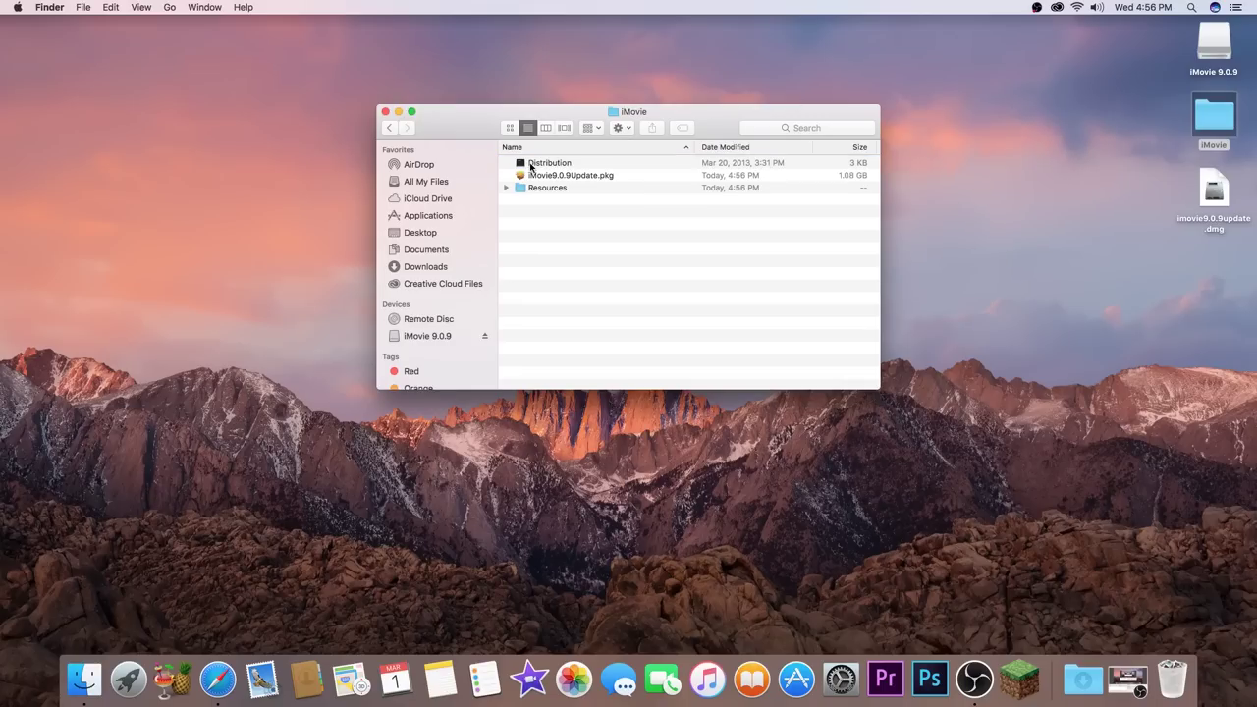
- Show the package contents of iMovie9.0.9Update.pkg in the iMovie subfolder
click(539, 165)
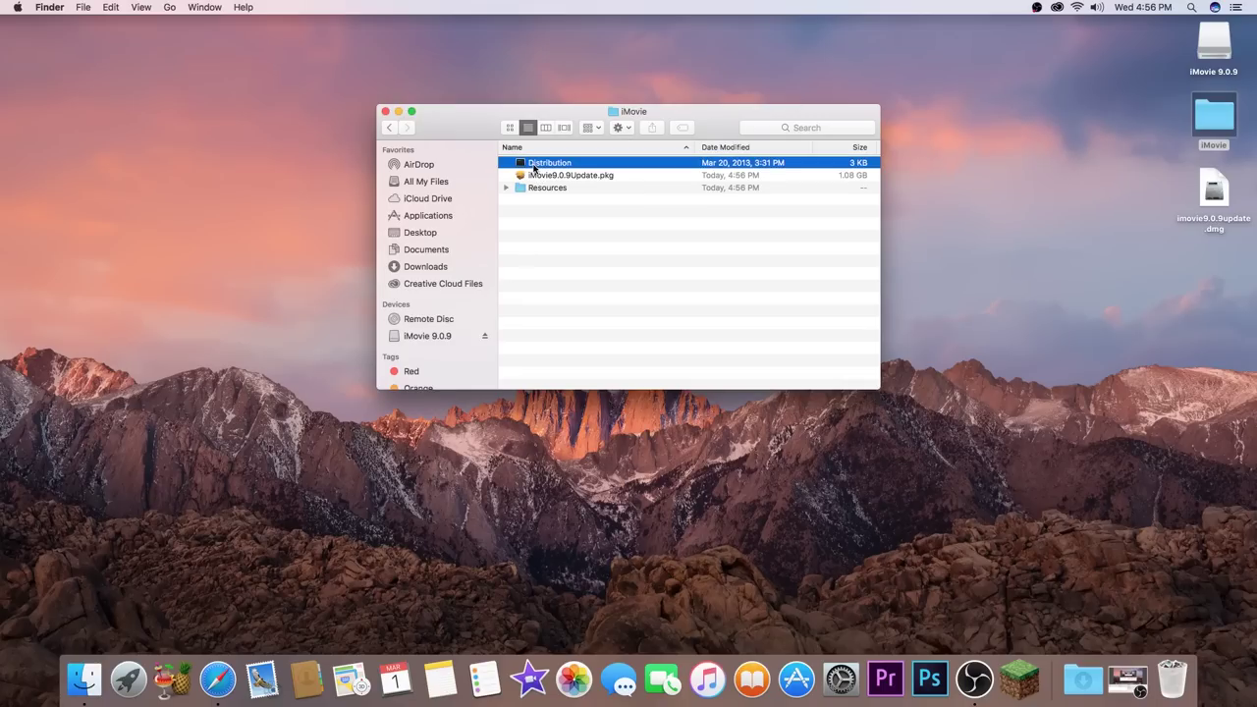
click(540, 176)
click(536, 187)
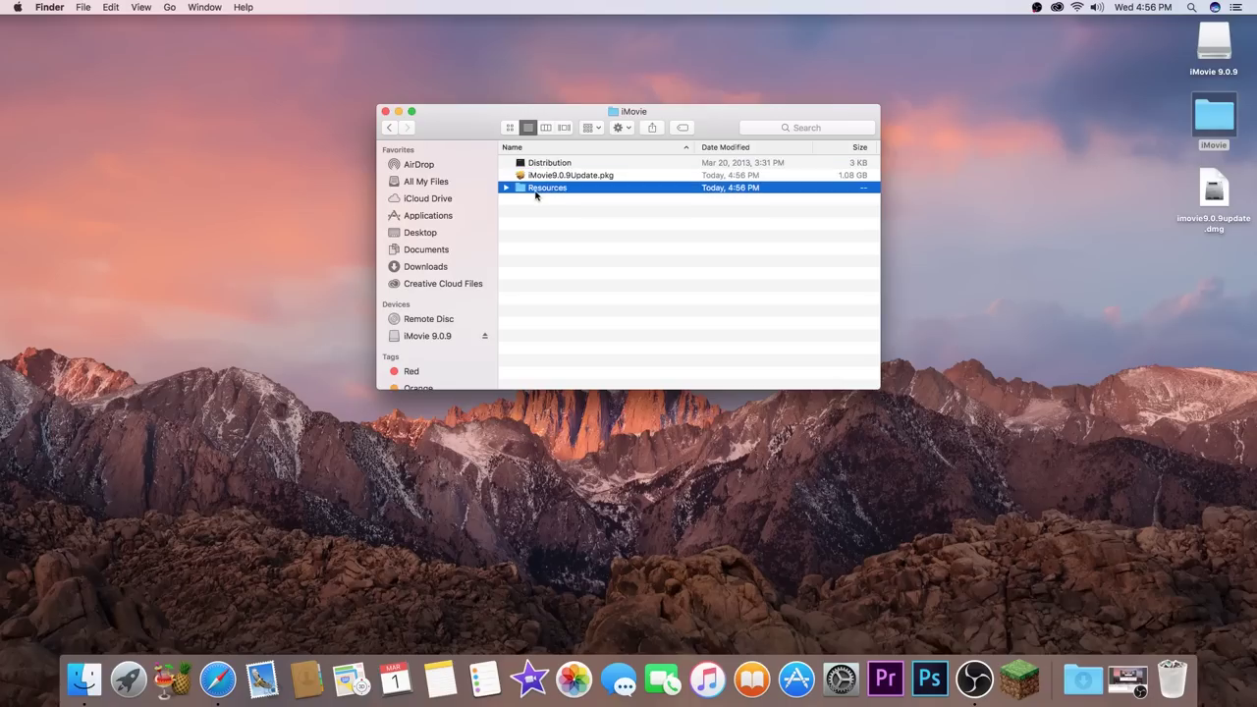
click(581, 228)
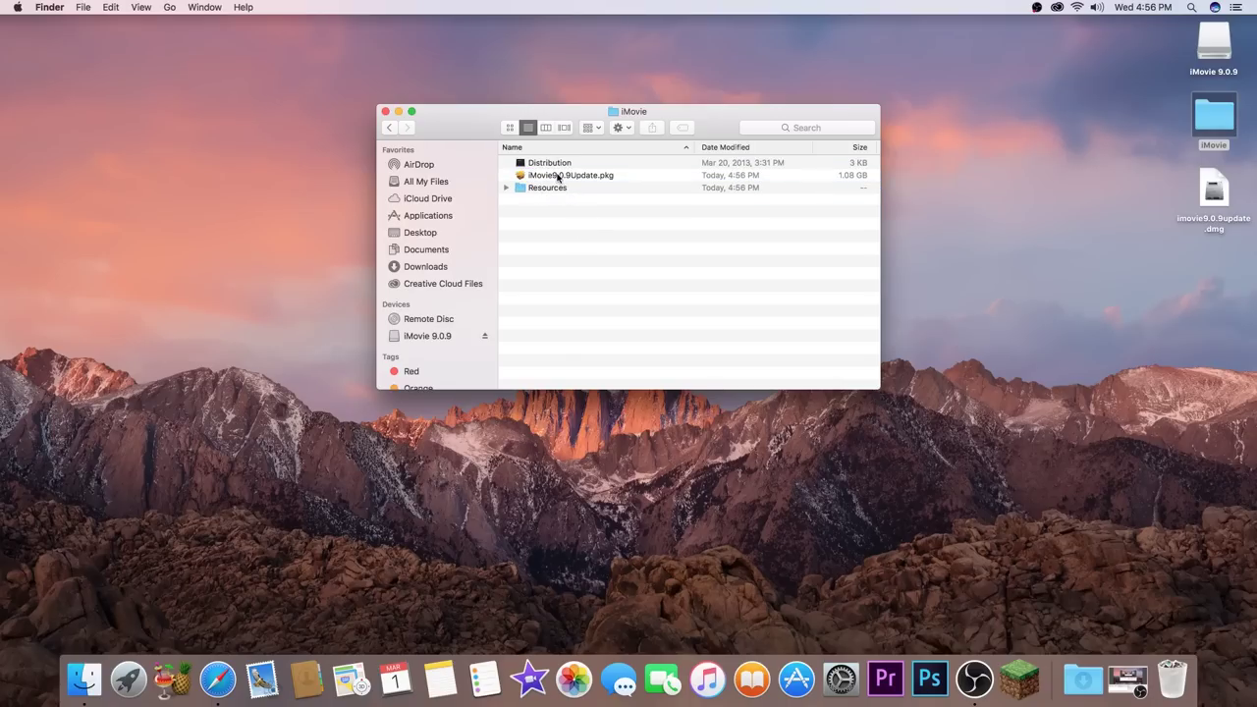
right_click(565, 177)
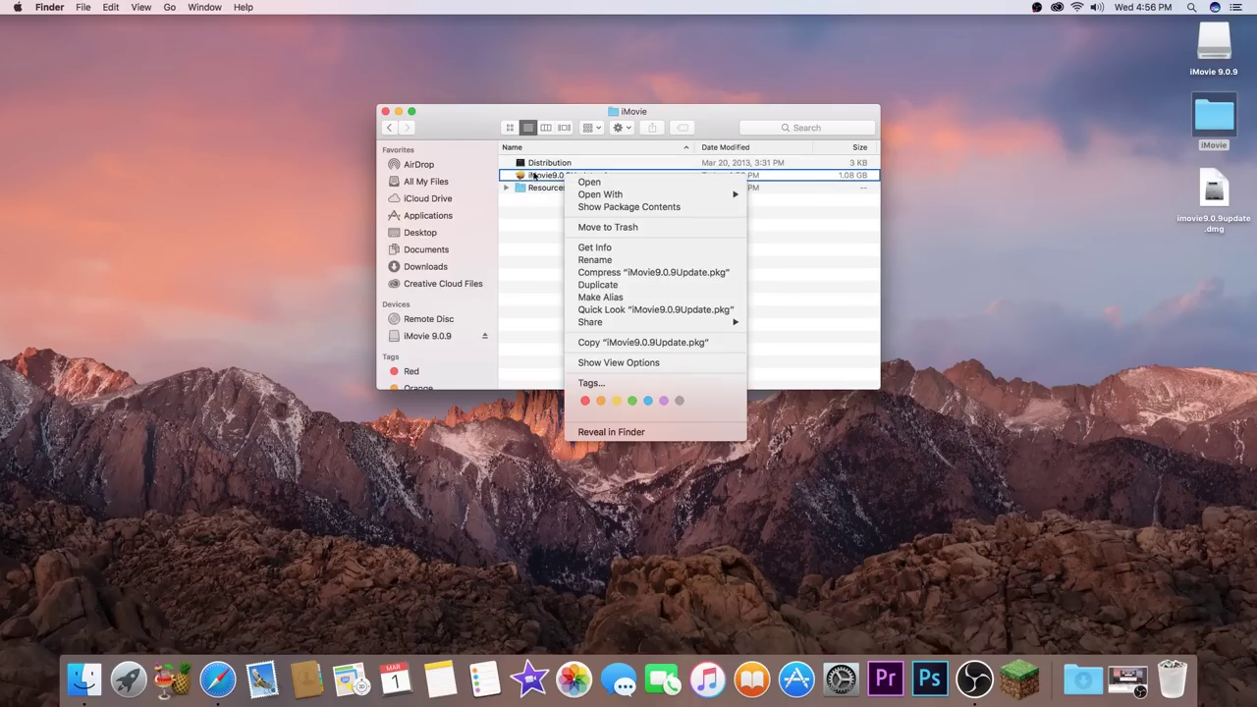
click(607, 208)
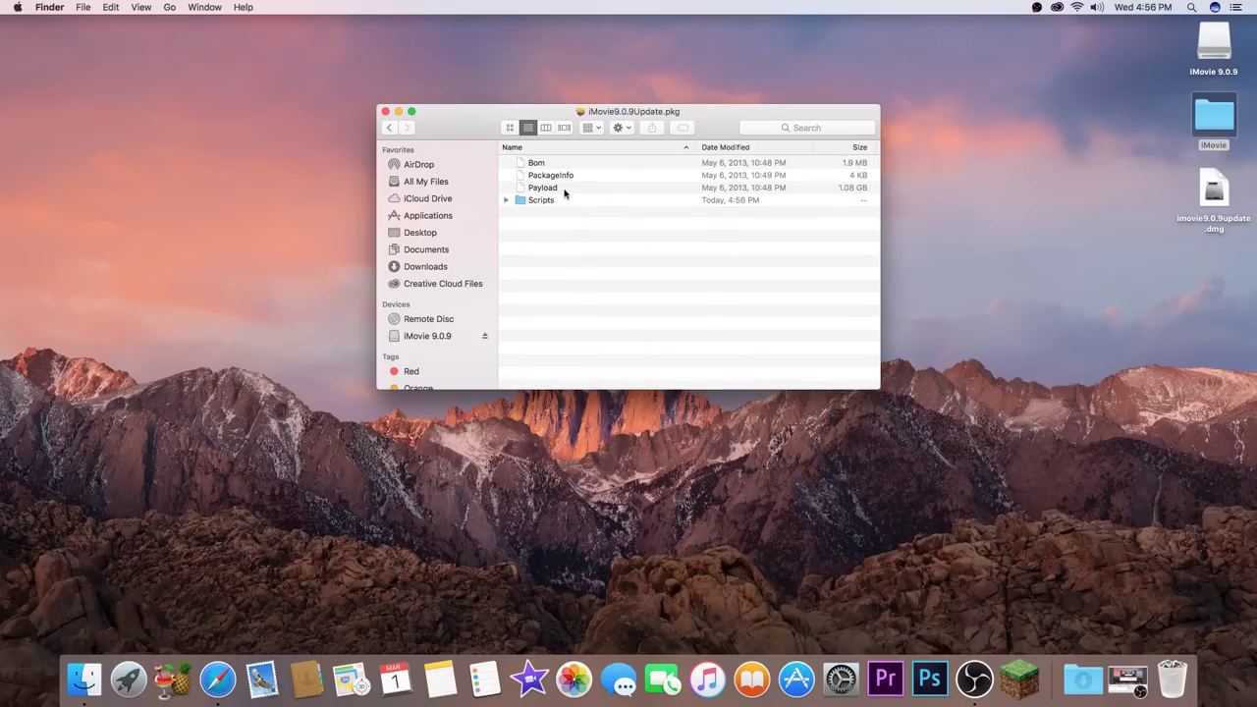
- Rename the package's Payload file as Payload.zip in its file info, accept the added extension, and close the info window
click(552, 172)
click(553, 176)
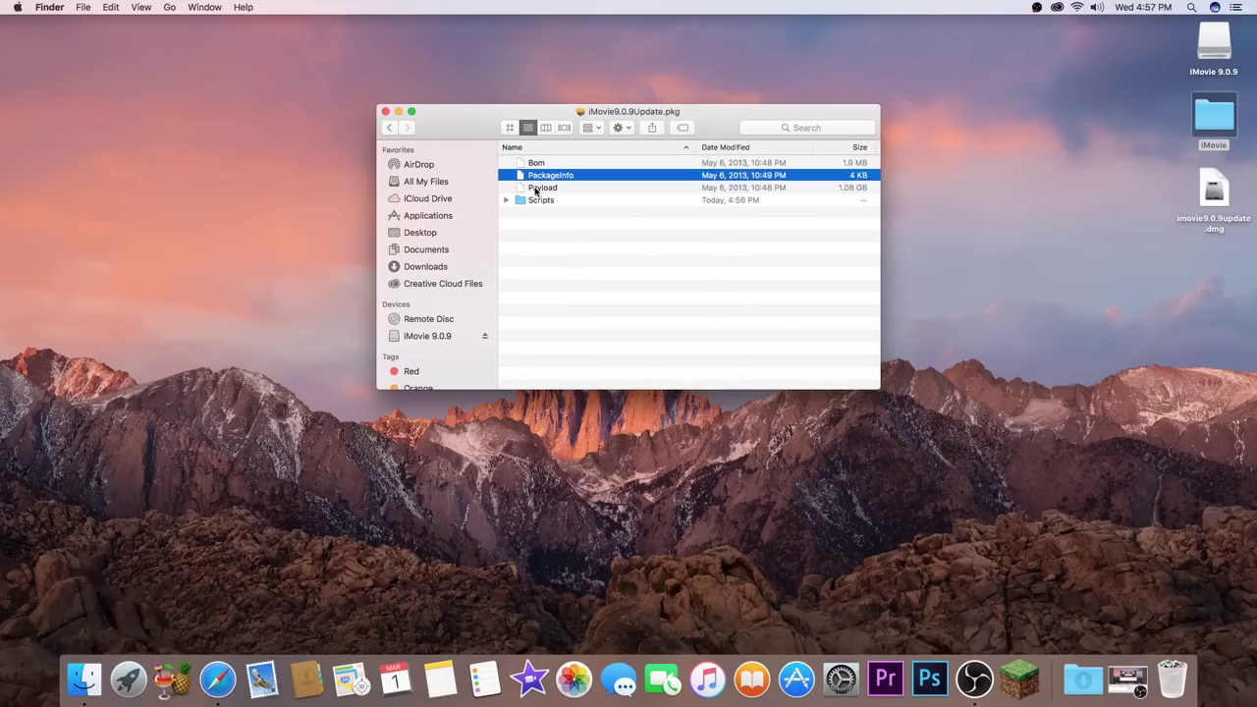
click(537, 189)
click(526, 201)
click(539, 191)
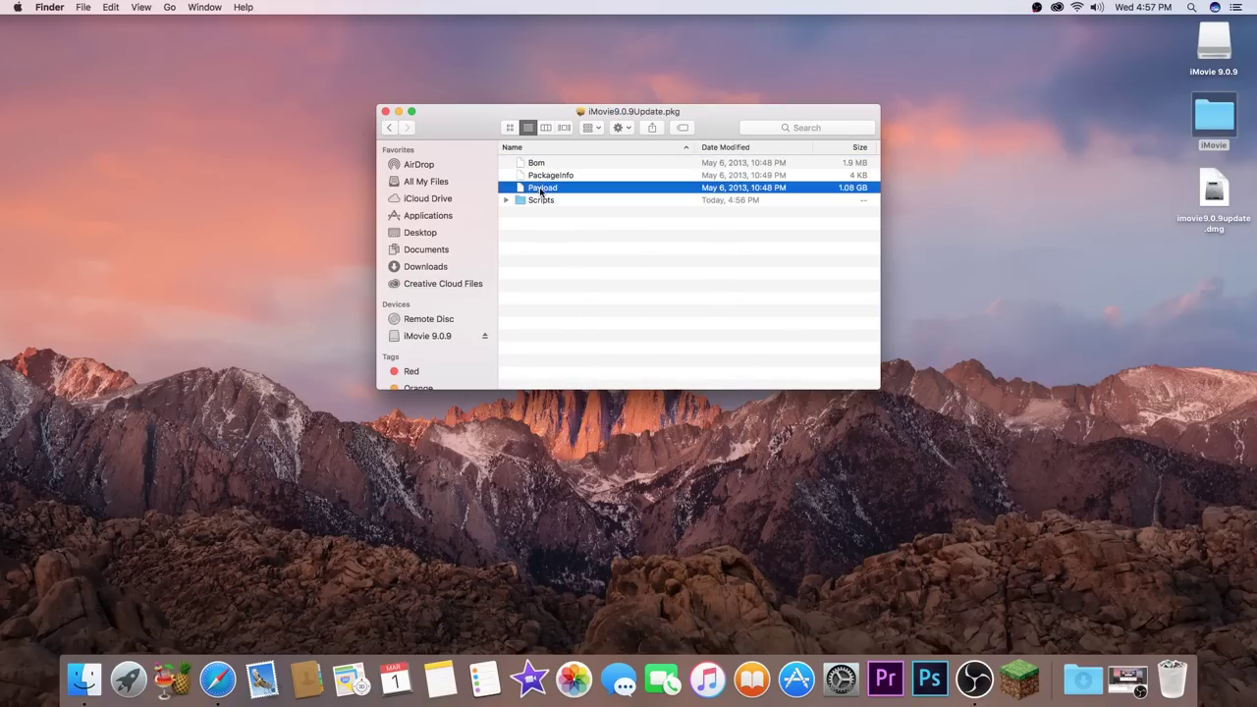
right_click(538, 193)
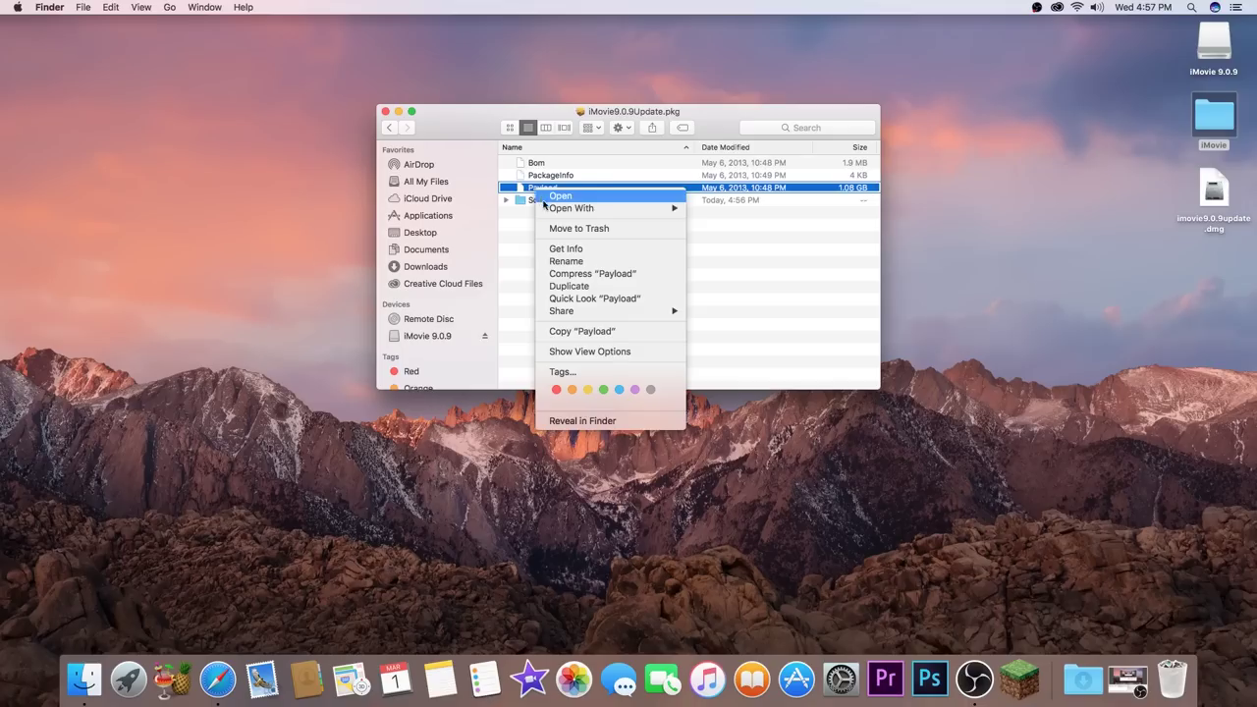
click(560, 250)
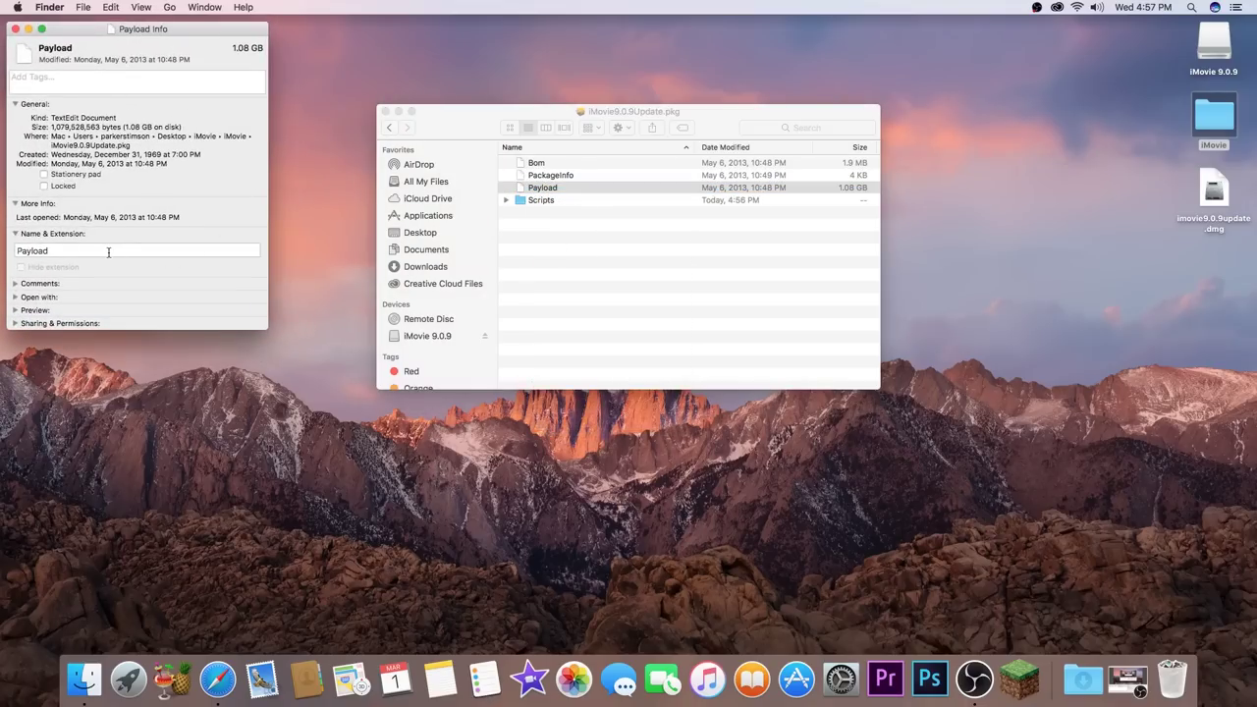
click(108, 253)
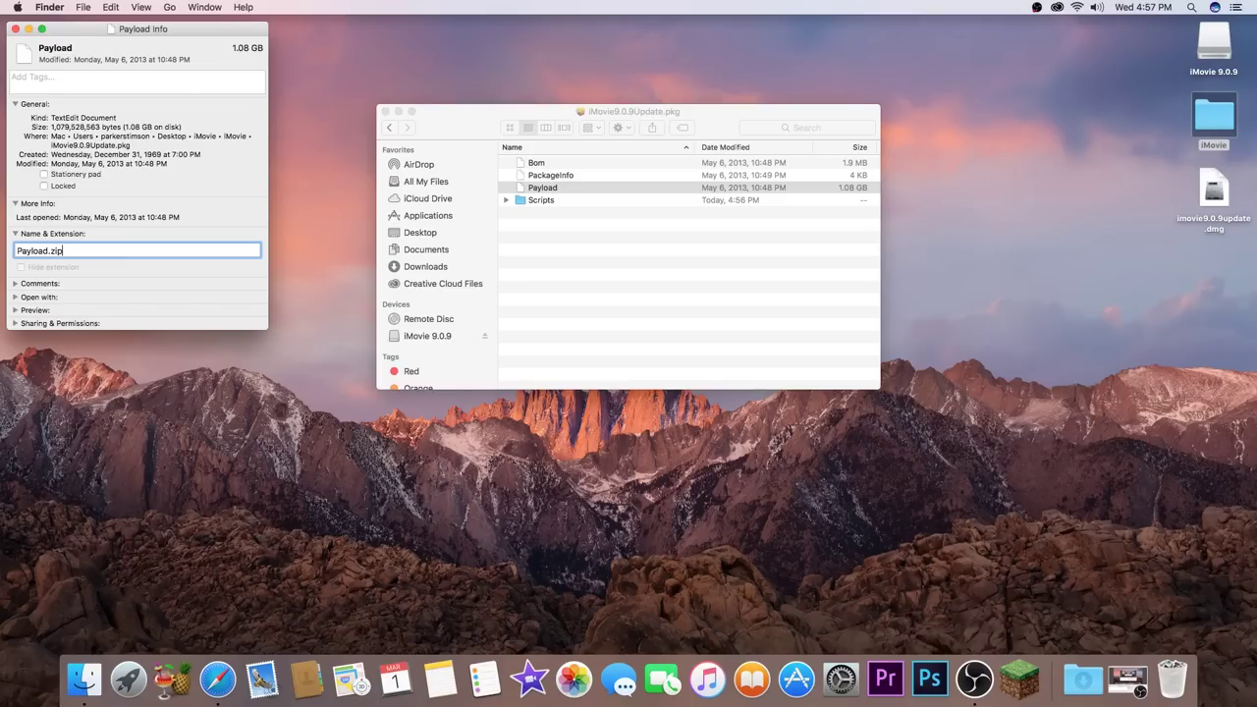
key(Return)
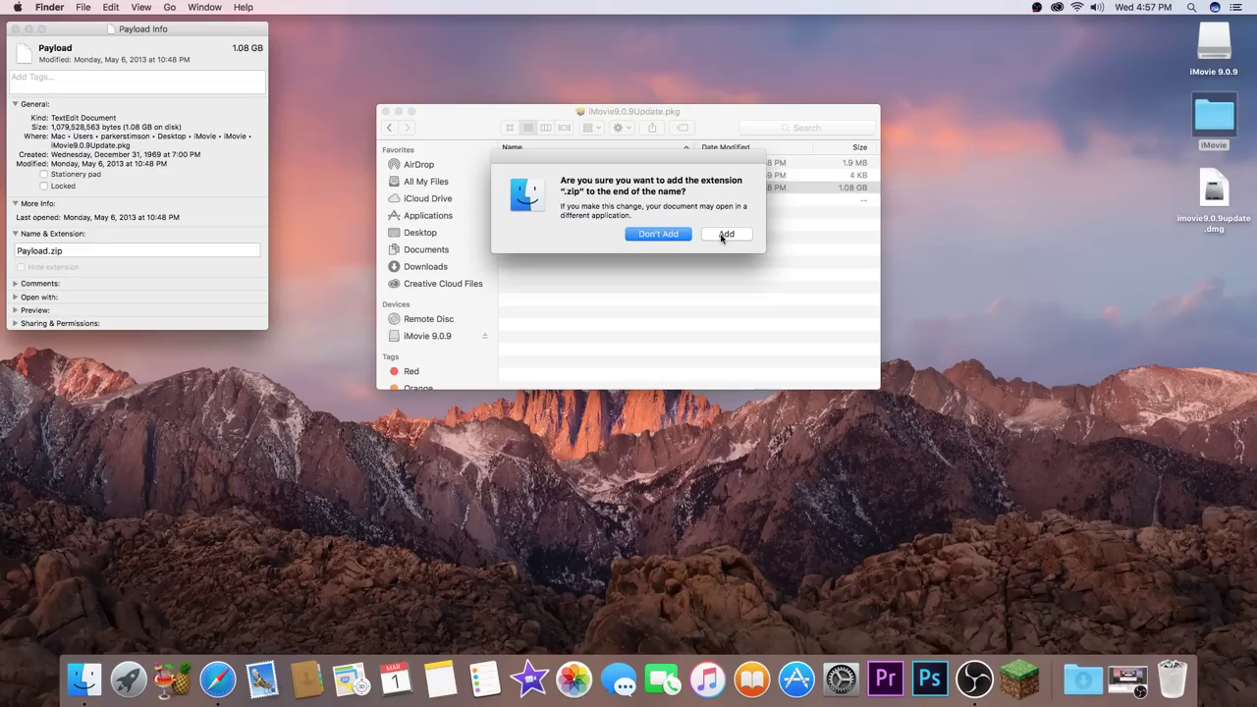
click(726, 234)
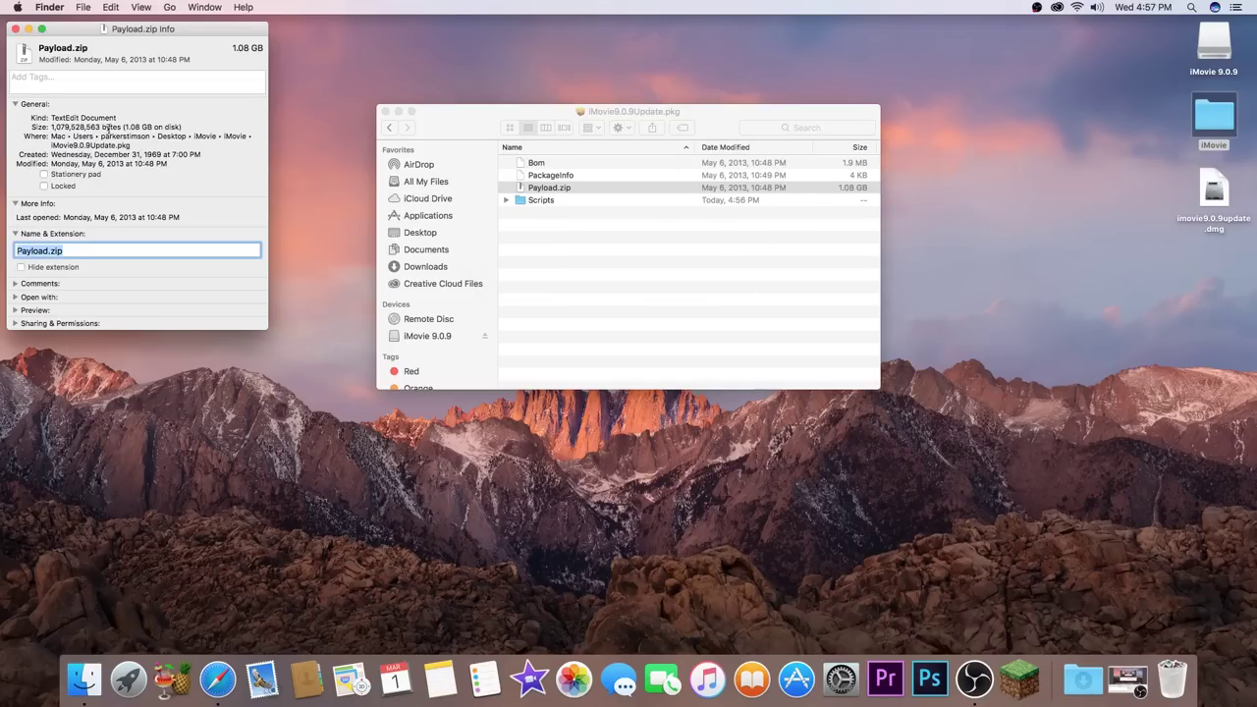
click(14, 29)
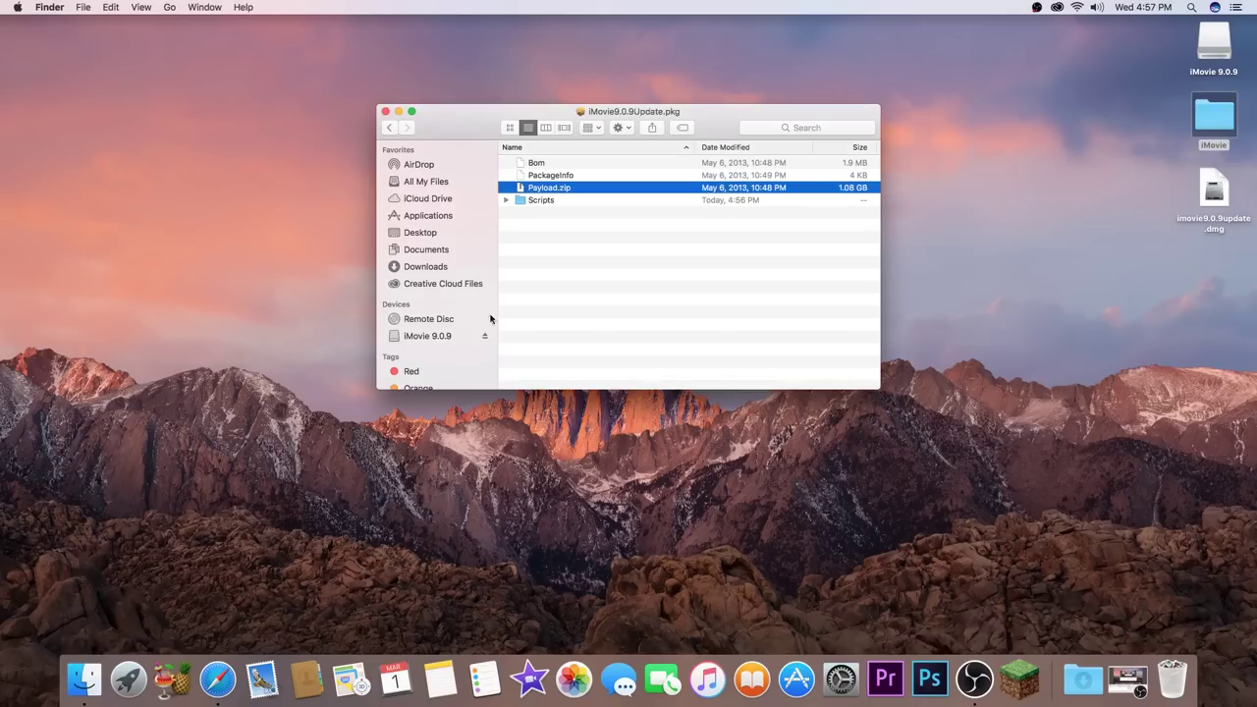
- Expand the Payload.zip archive inside the package with Archive Utility
click(552, 275)
double_click(523, 189)
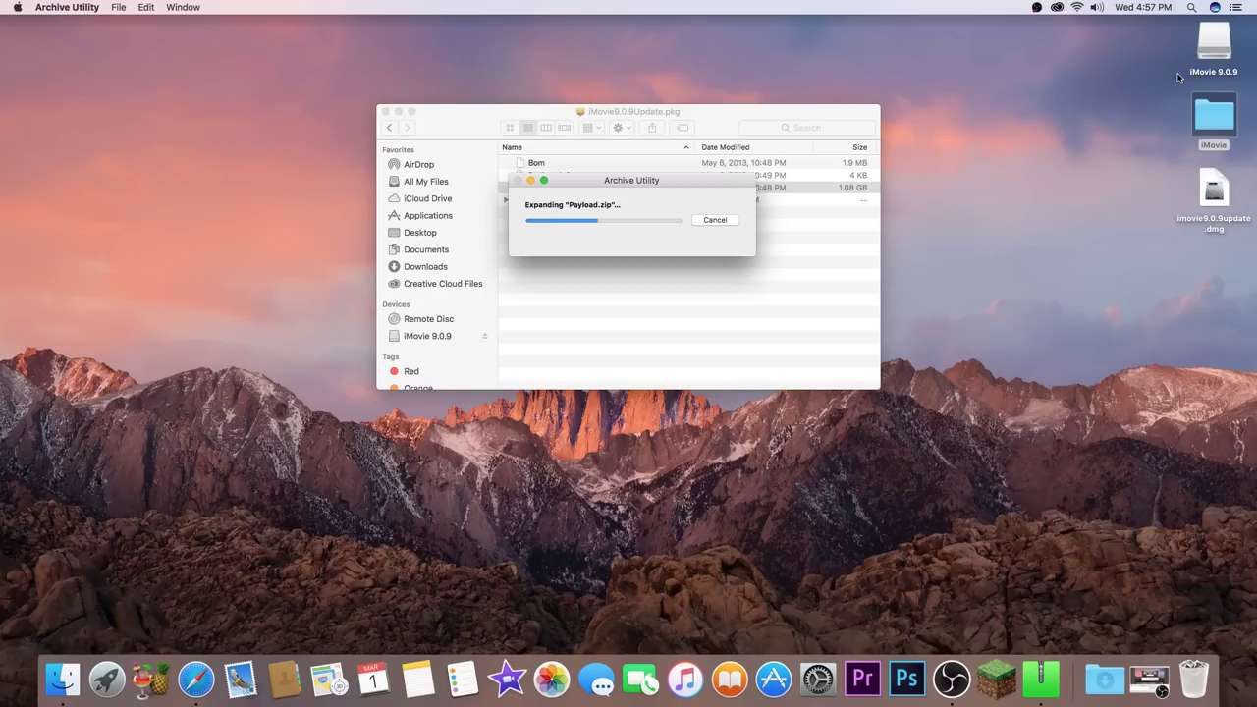
click(1038, 7)
click(1061, 38)
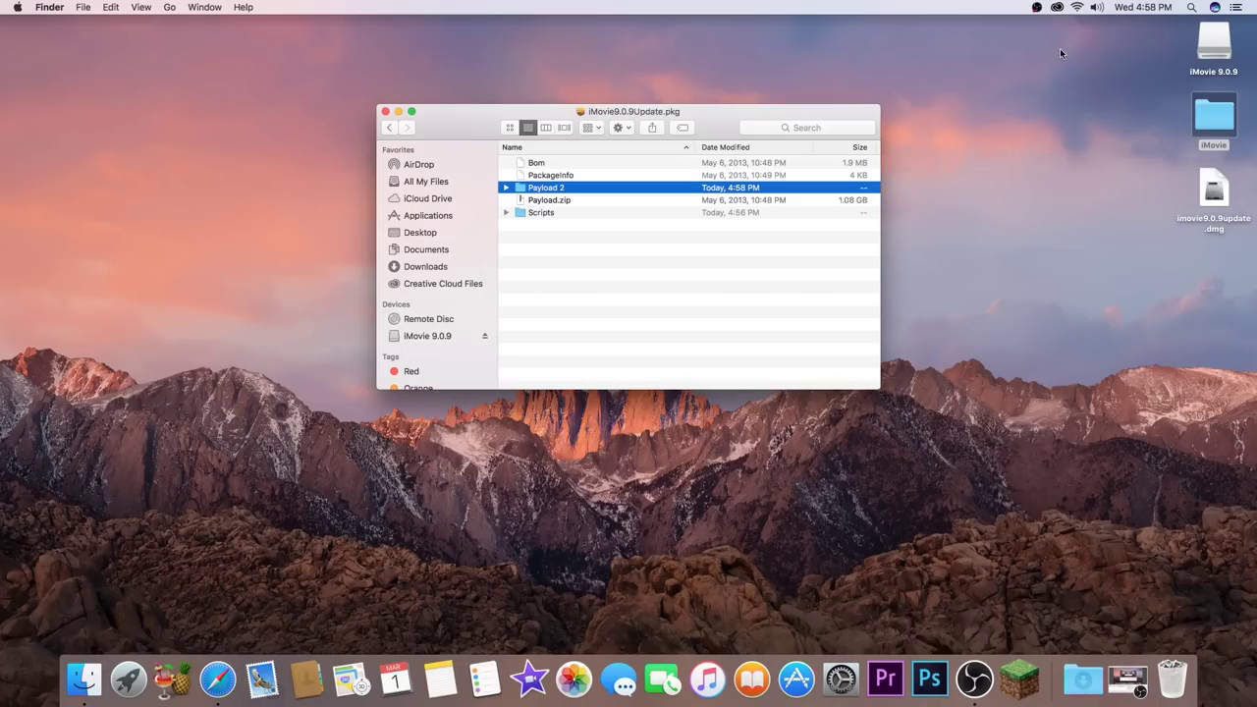
- Check the iMovie app inside the Applications subfolder of Payload 2, and close the package window
click(507, 189)
click(521, 202)
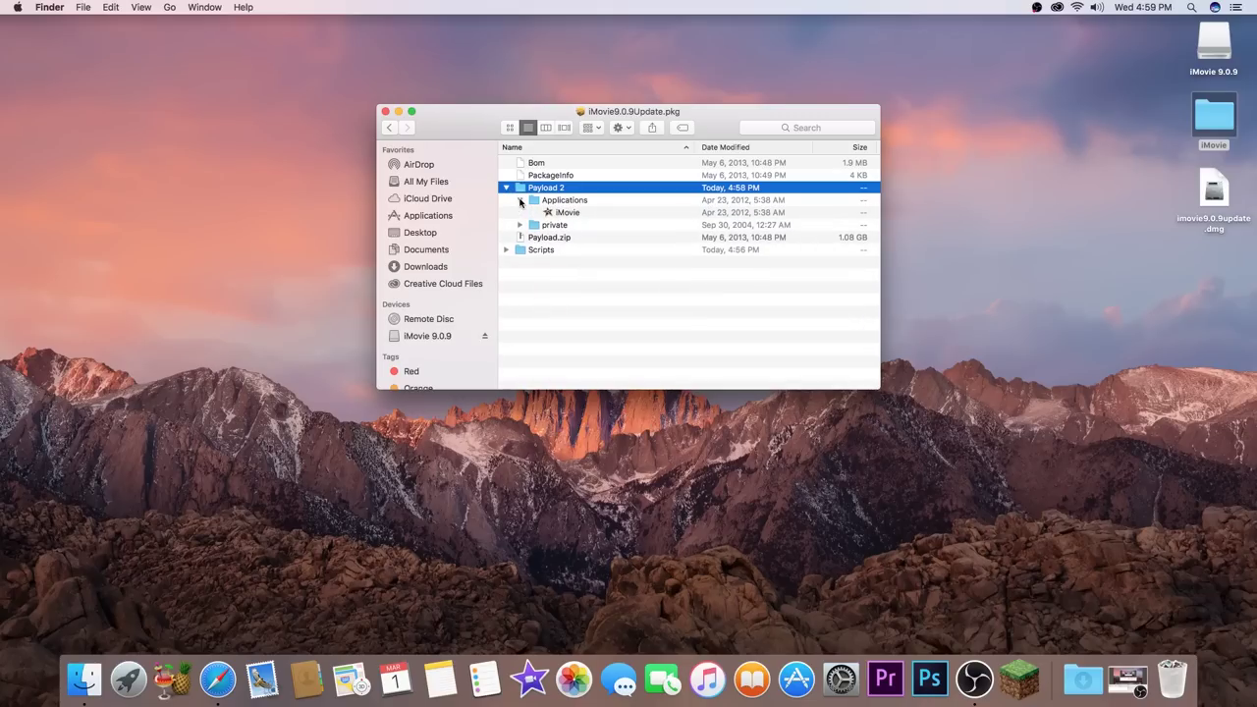
click(567, 215)
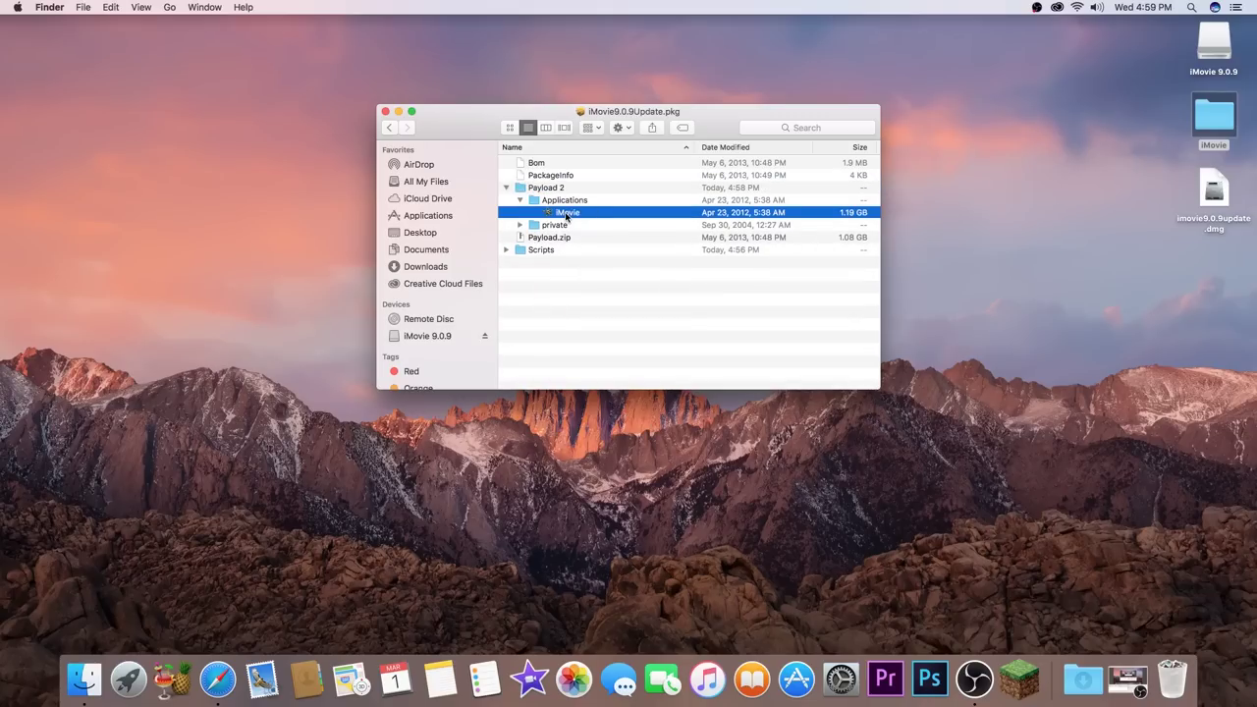
click(506, 188)
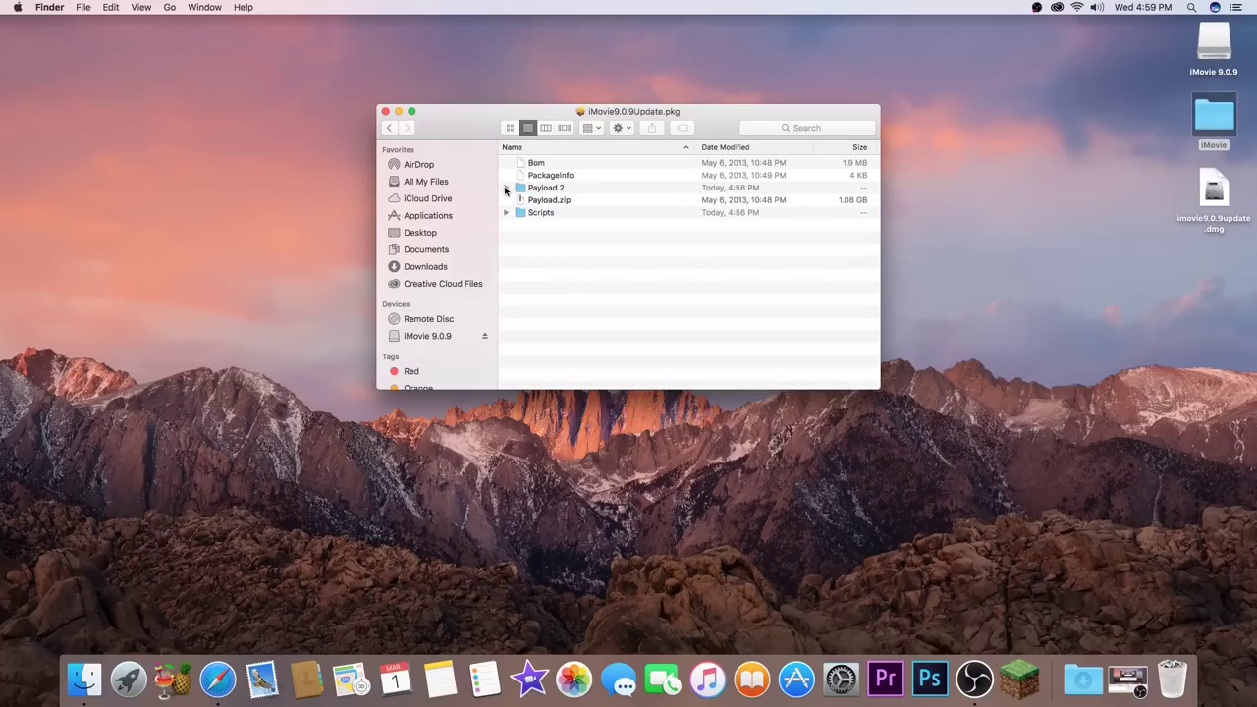
click(382, 110)
- Open a new Finder window and show the Mac's Applications folder in it
click(84, 678)
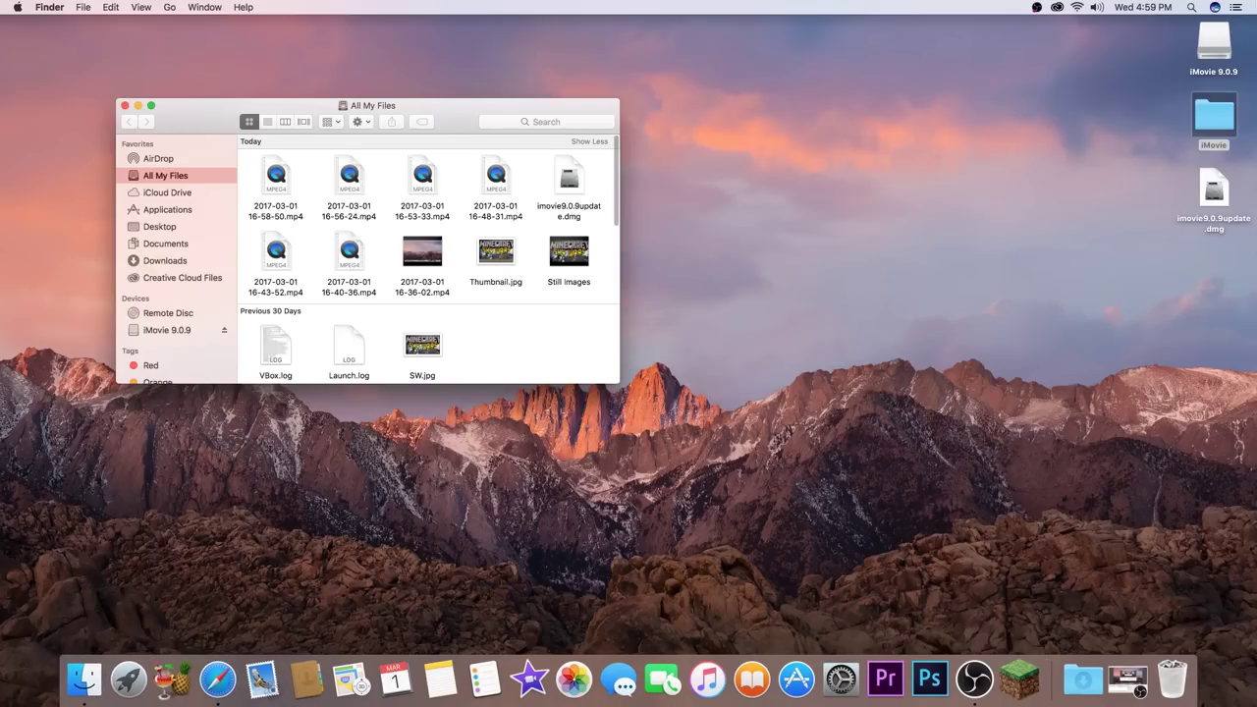
mouse_move(416, 243)
click(167, 210)
click(162, 227)
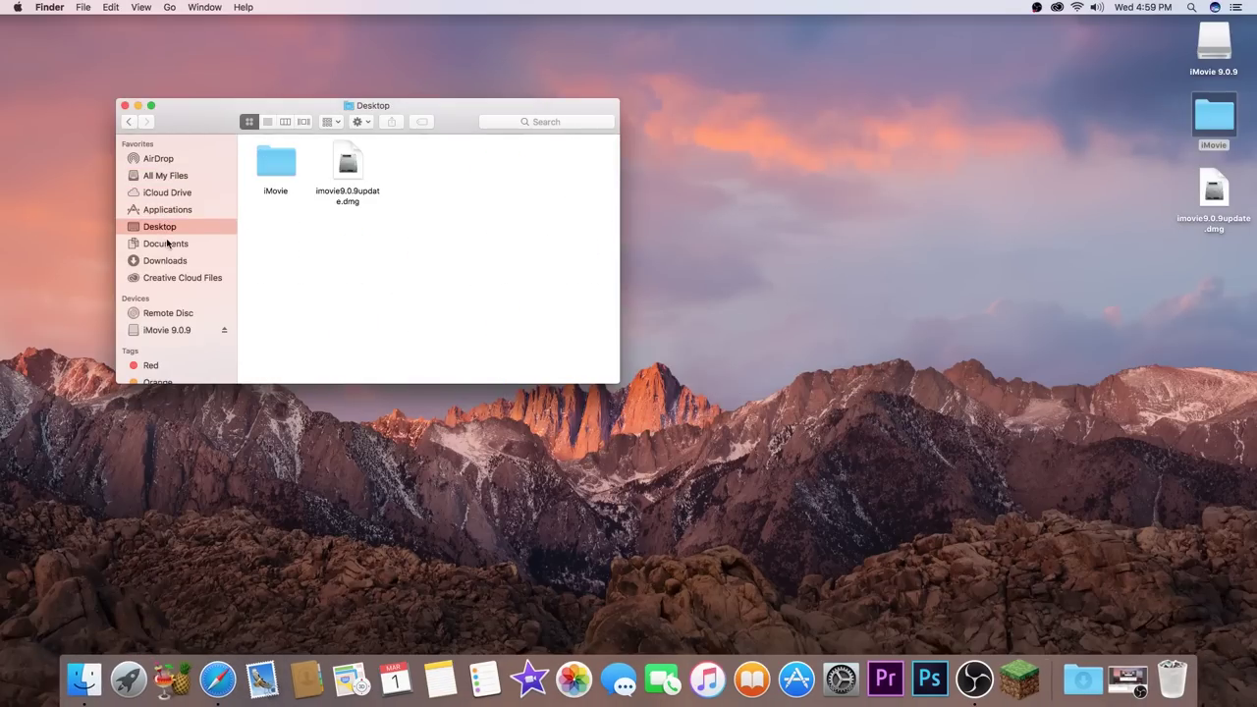
click(167, 243)
click(167, 261)
click(163, 209)
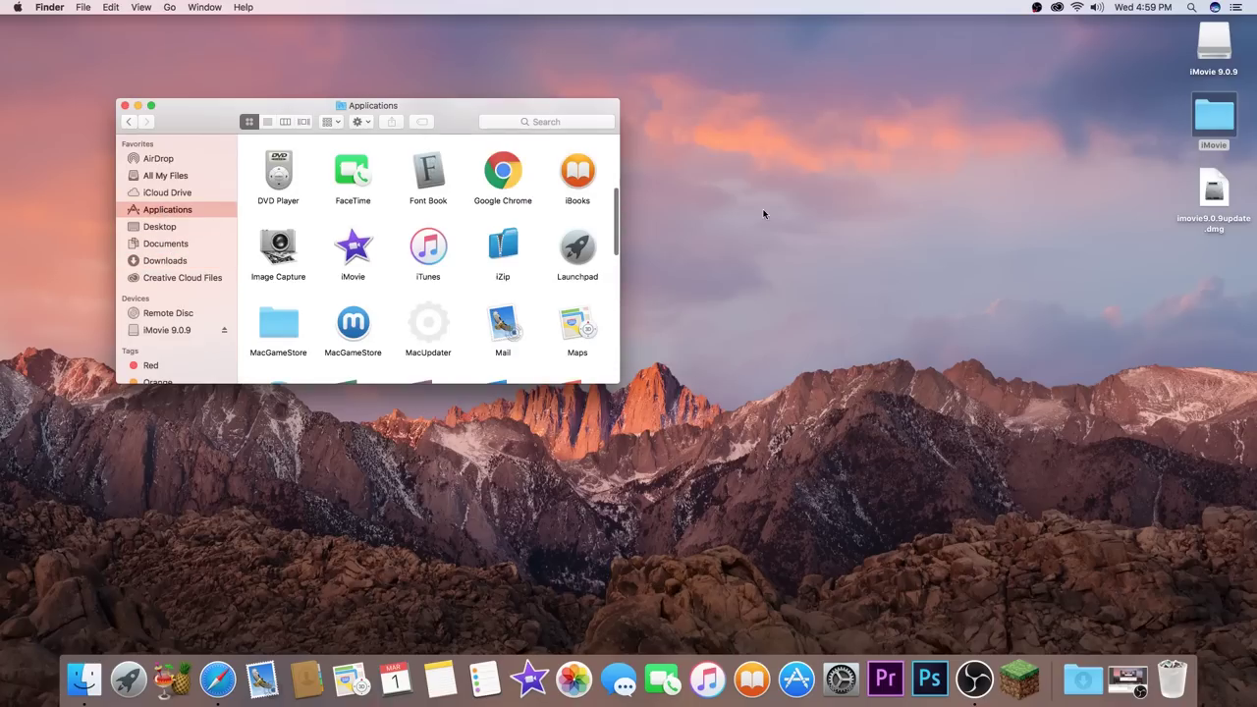
- Move the iMovie folder from the desktop into the Applications folder
drag(1218, 120, 547, 281)
scroll(568, 278, down, 3)
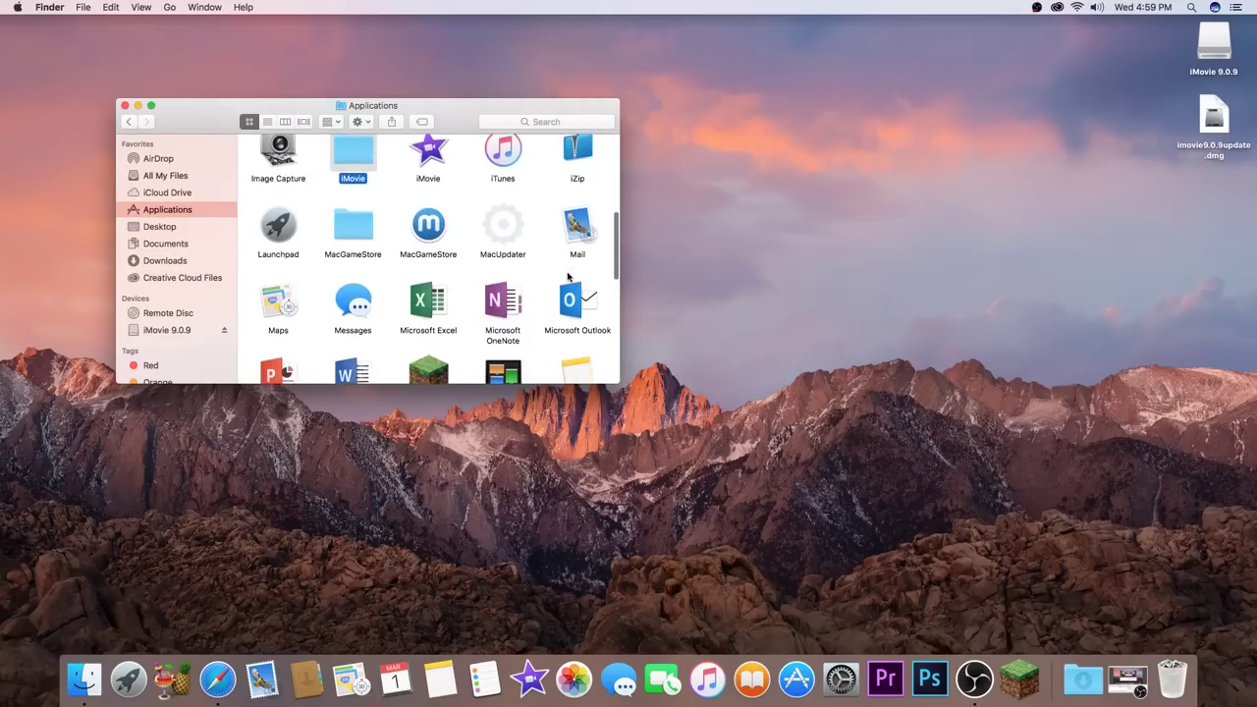
scroll(541, 273, up, 3)
- Go through the moved iMovie folder and the contents of iMovie9.0.9Update.pkg to Payload 2's Applications folder, and select the iMovie app
double_click(353, 239)
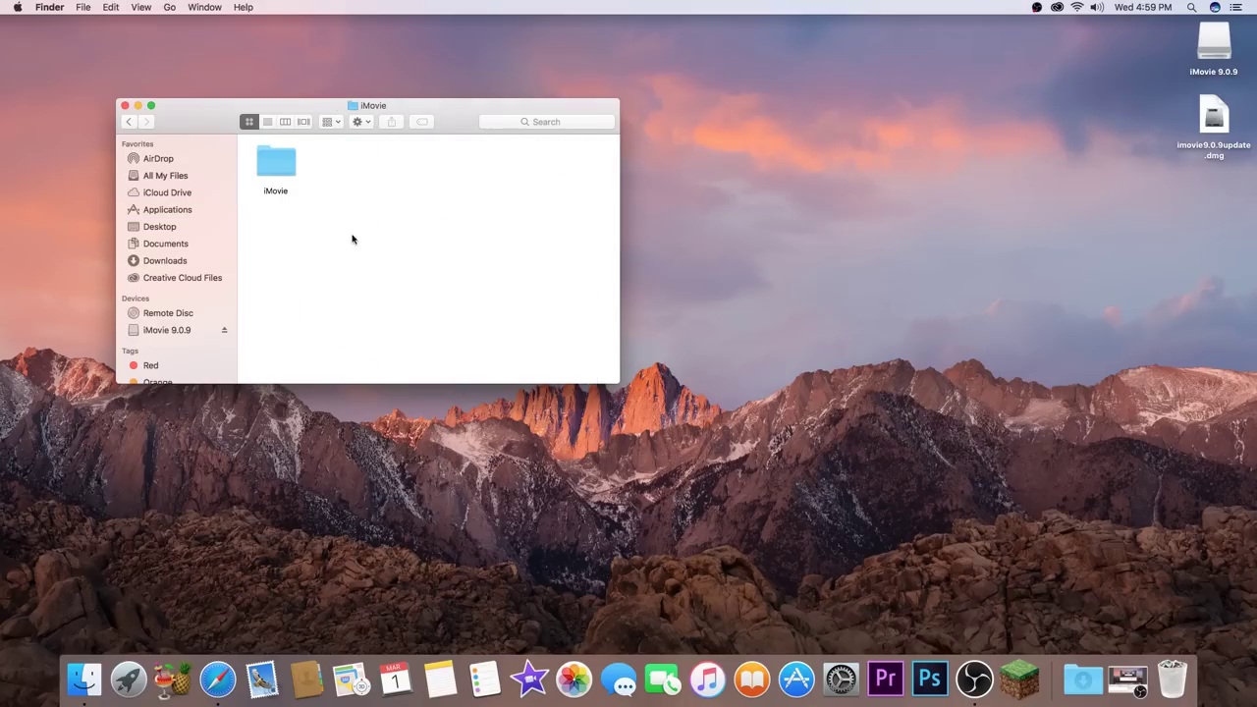
double_click(286, 177)
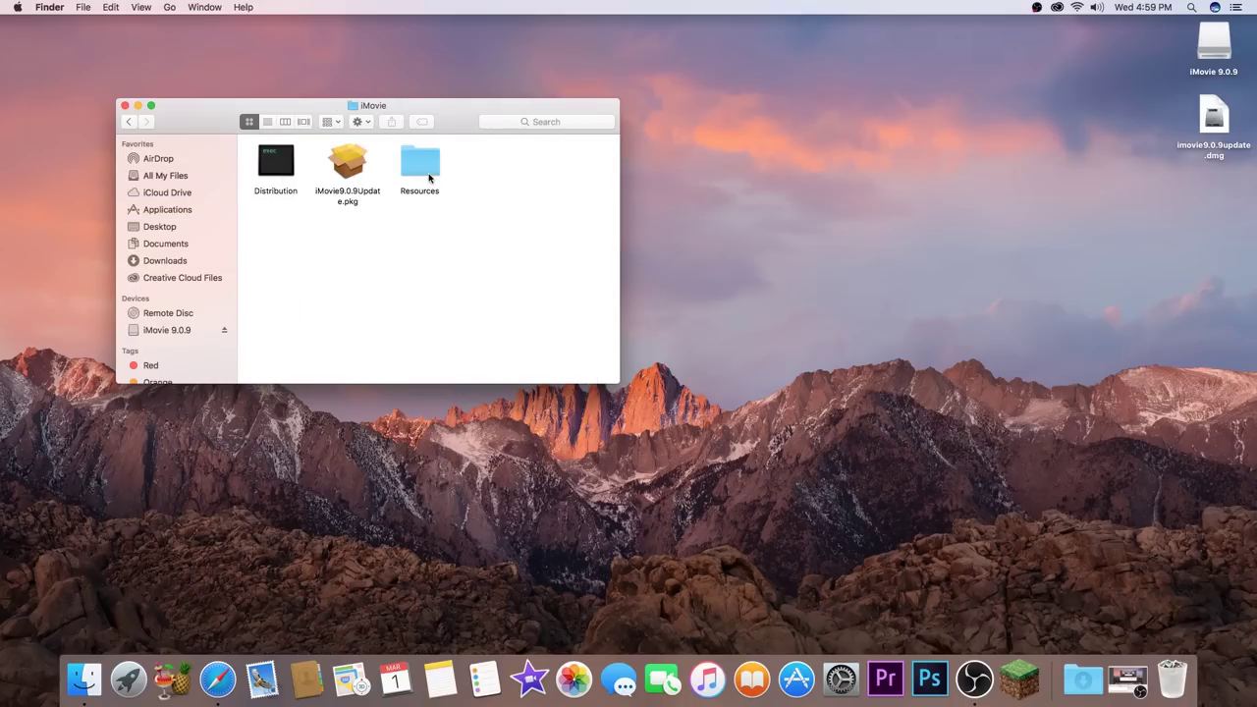
right_click(349, 167)
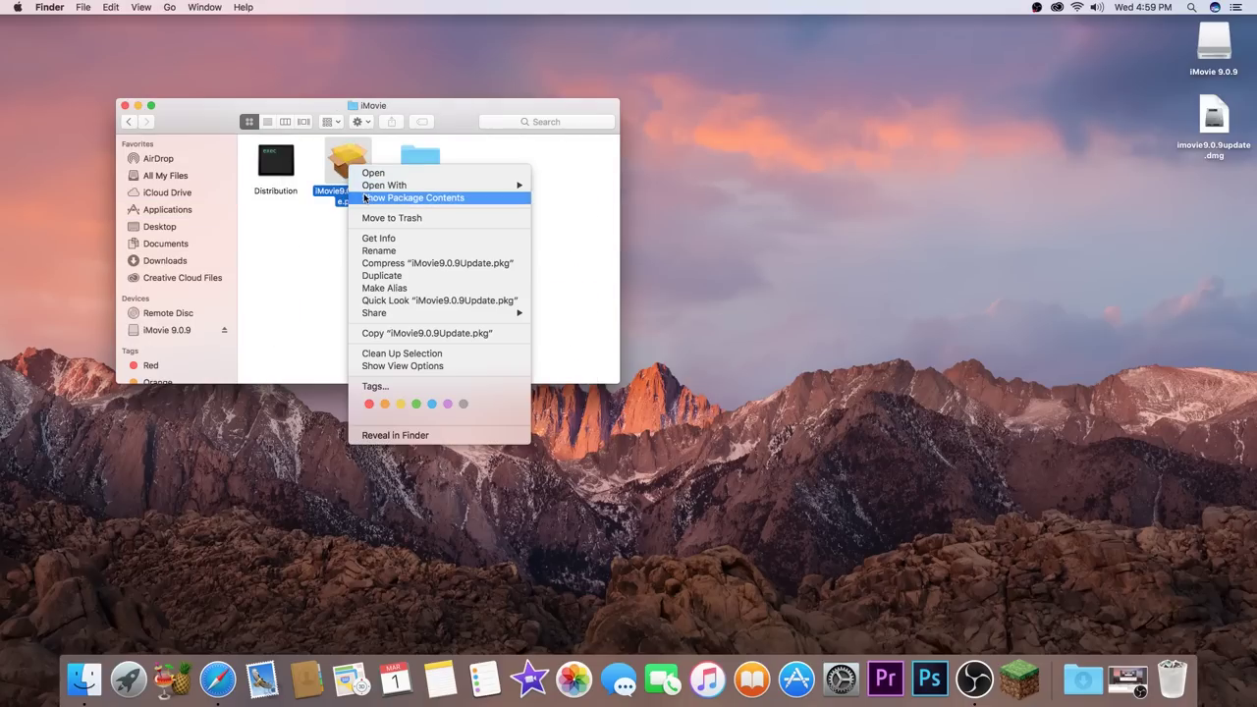
click(365, 199)
double_click(416, 176)
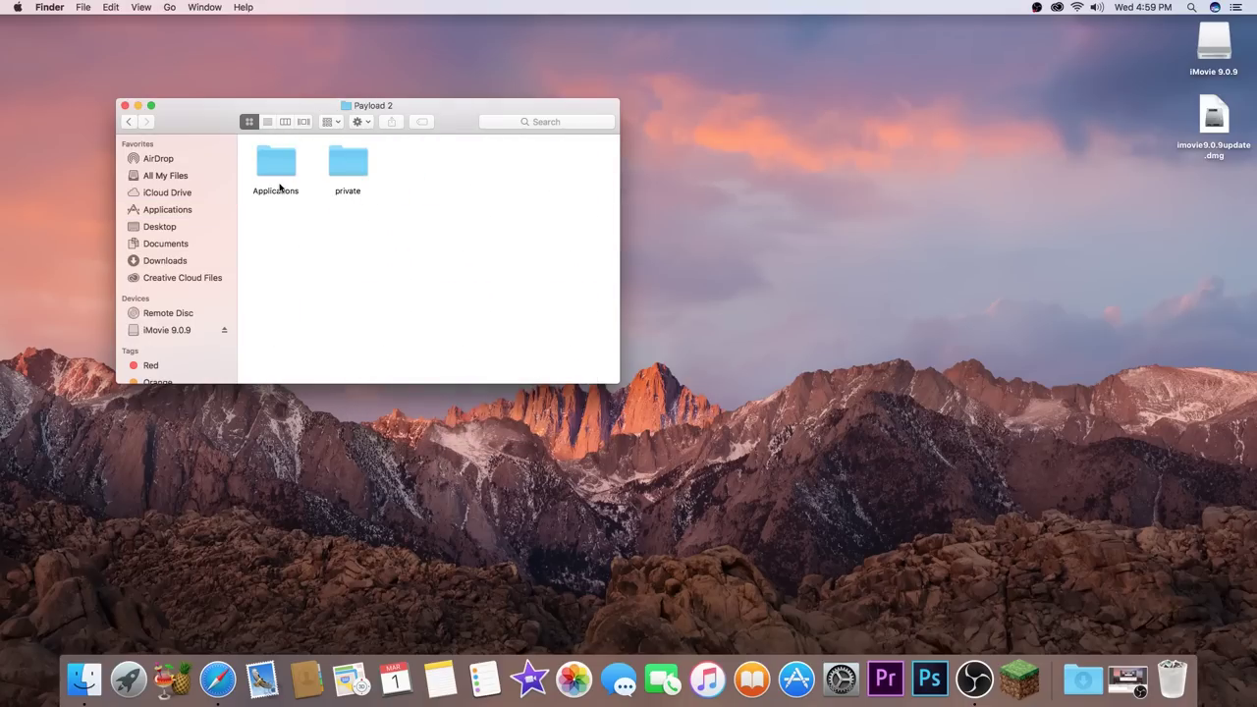
double_click(283, 172)
click(282, 169)
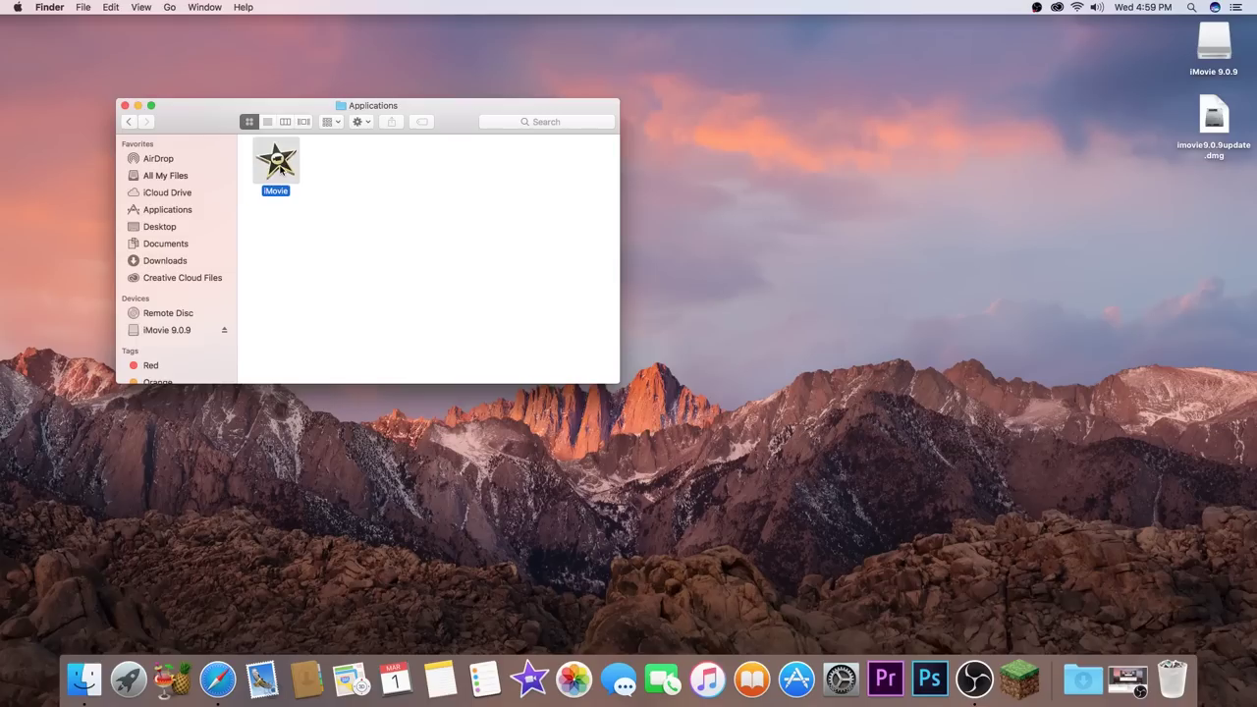
- Copy the iMovie app from the update package's Applications folder
click(346, 189)
right_click(293, 165)
right_click(282, 163)
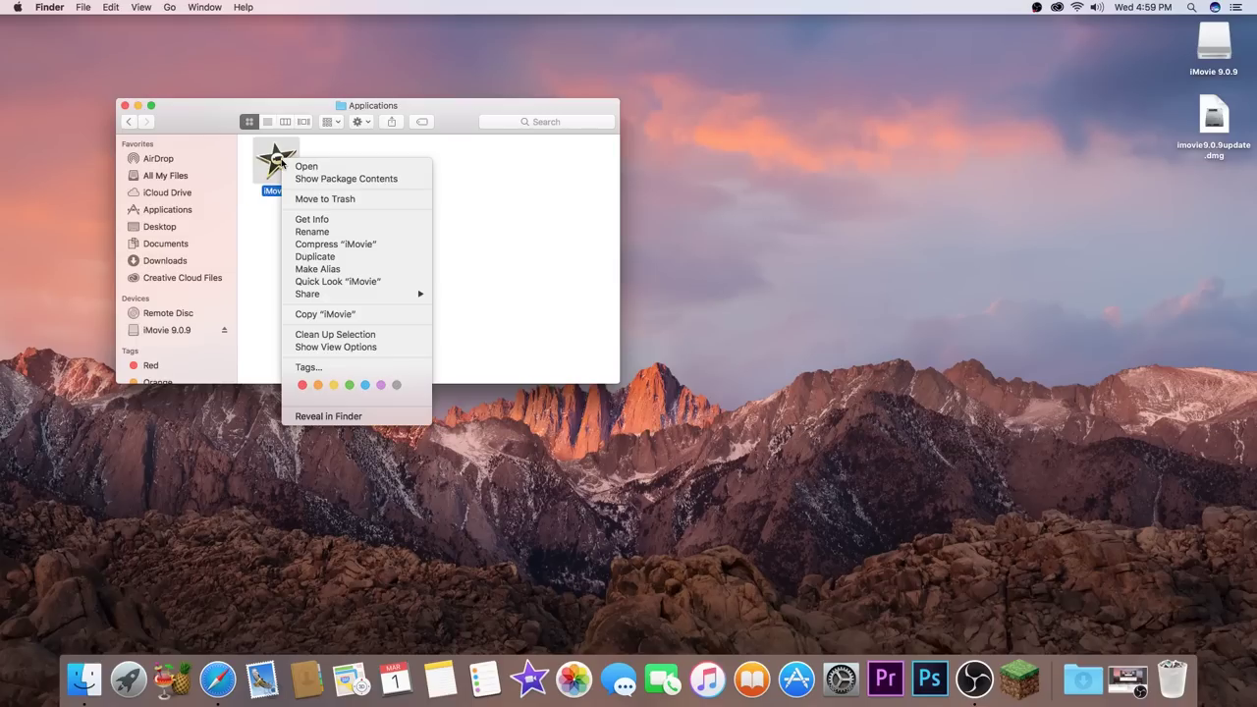
click(321, 315)
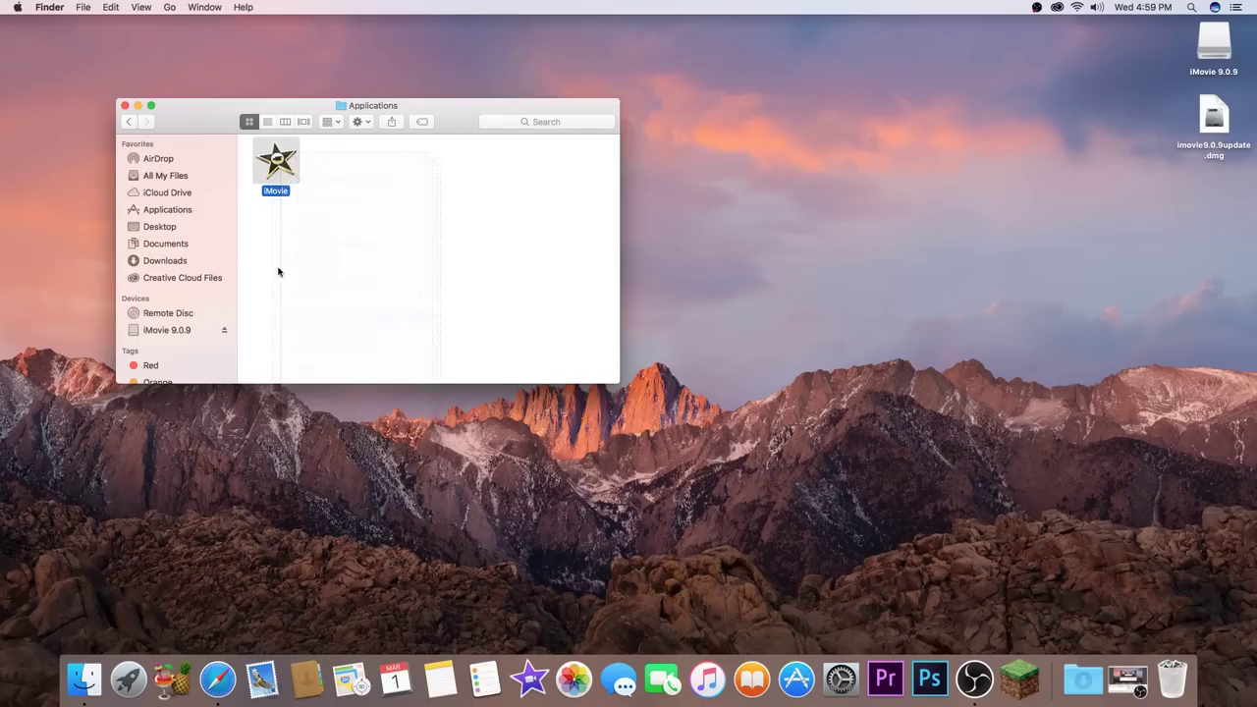
- Paste the copied iMovie app into the Mac's Applications folder, keeping both the newer and the older version
click(129, 121)
click(167, 209)
right_click(605, 275)
click(638, 322)
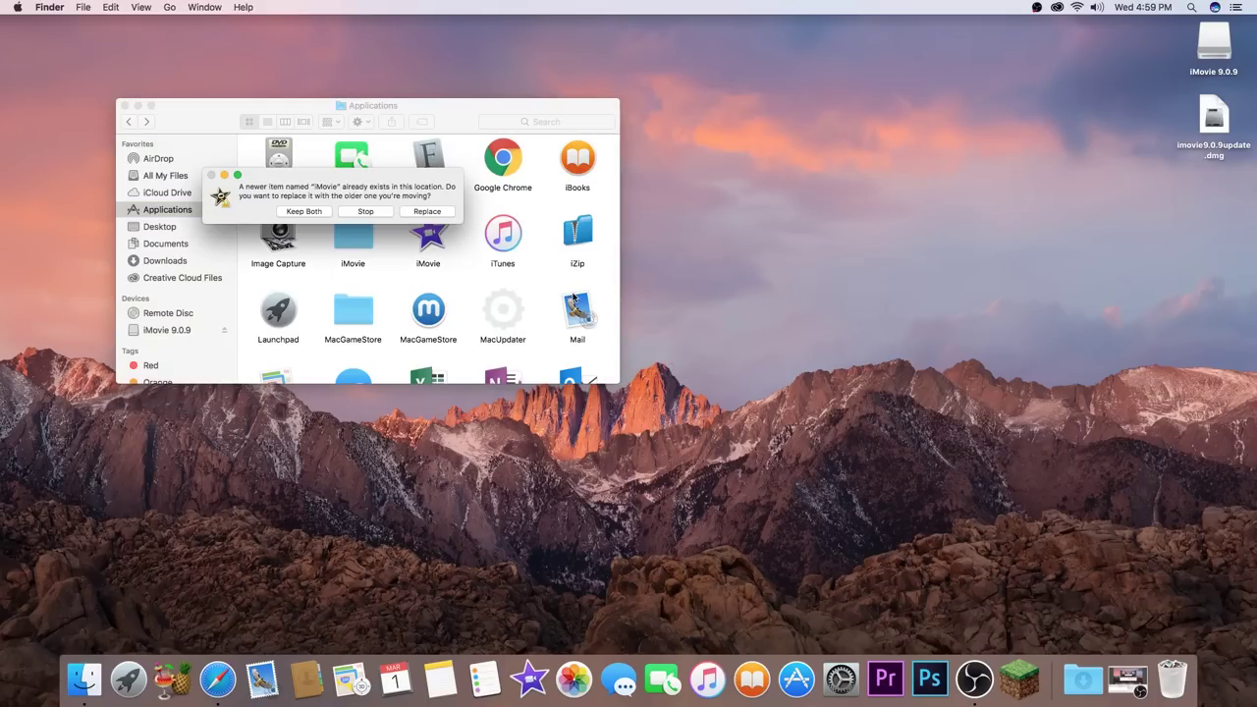
drag(311, 186, 437, 213)
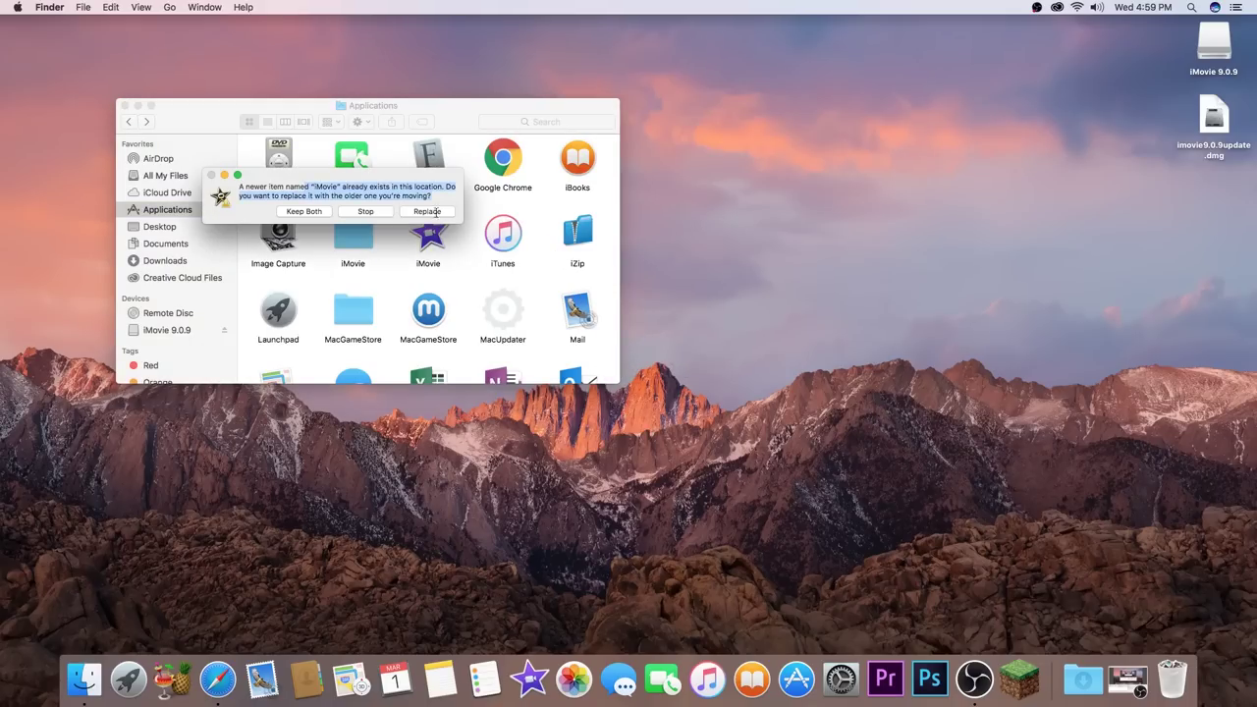
drag(295, 202, 647, 203)
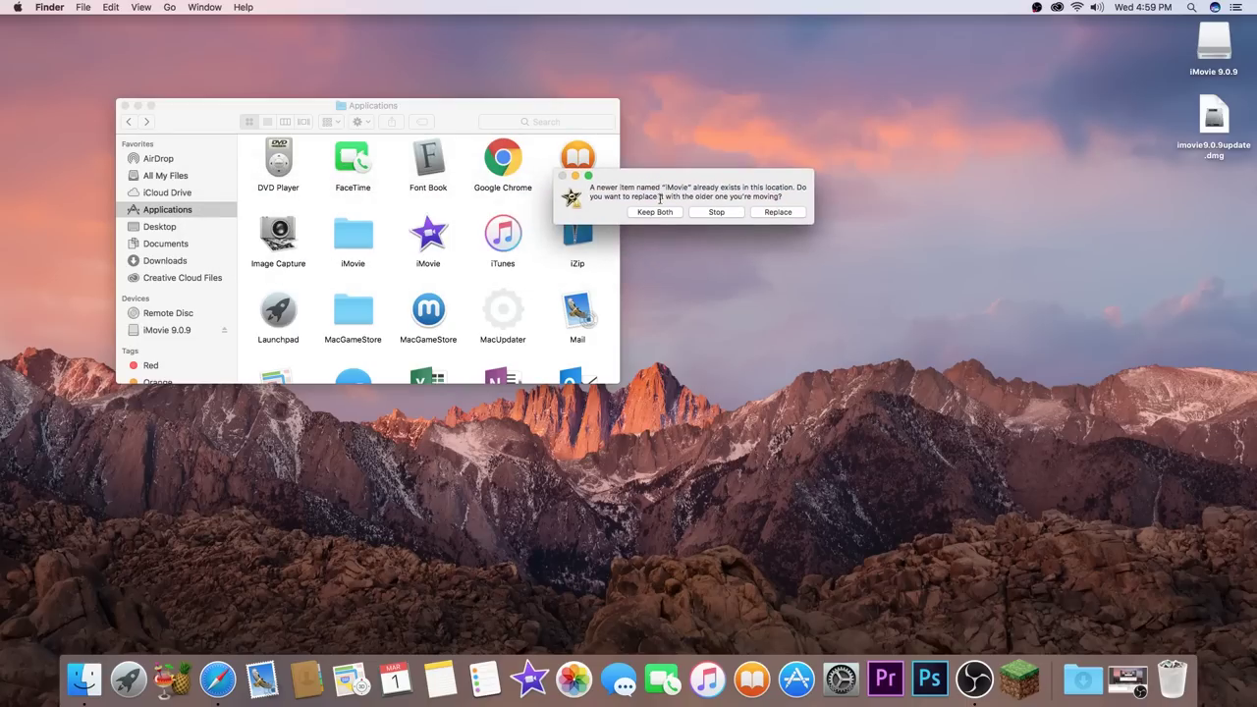
click(655, 211)
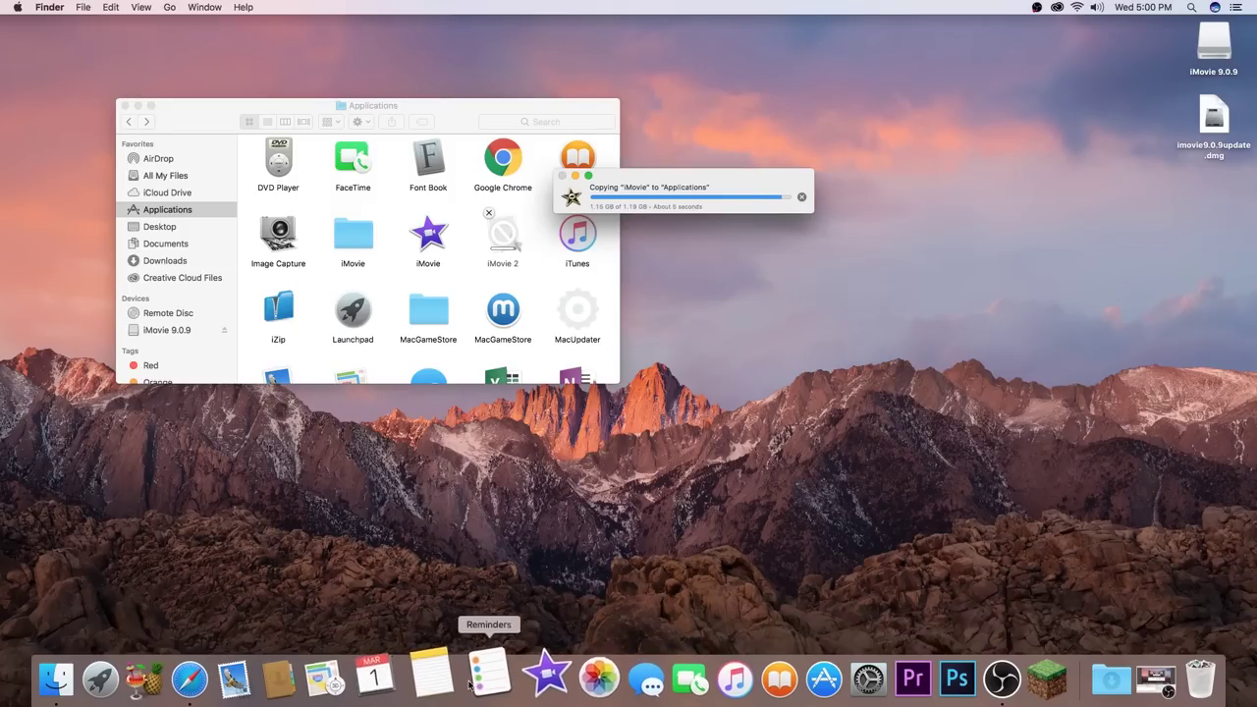
click(106, 678)
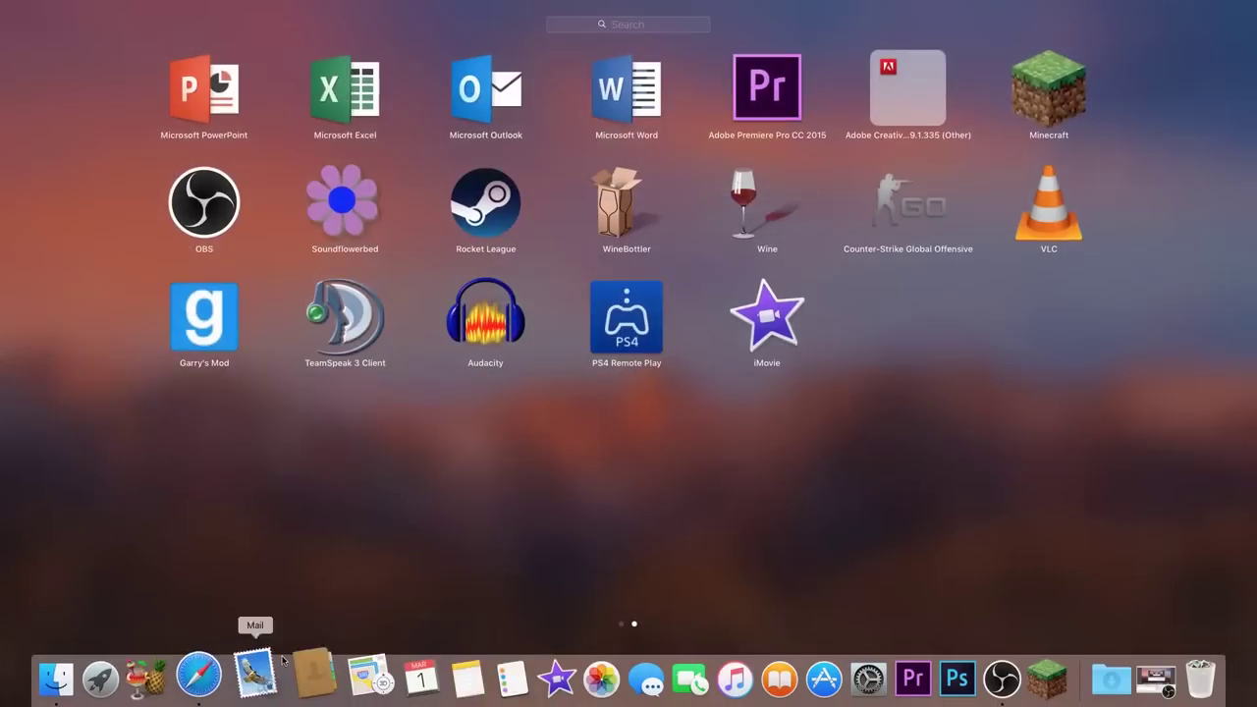
click(704, 572)
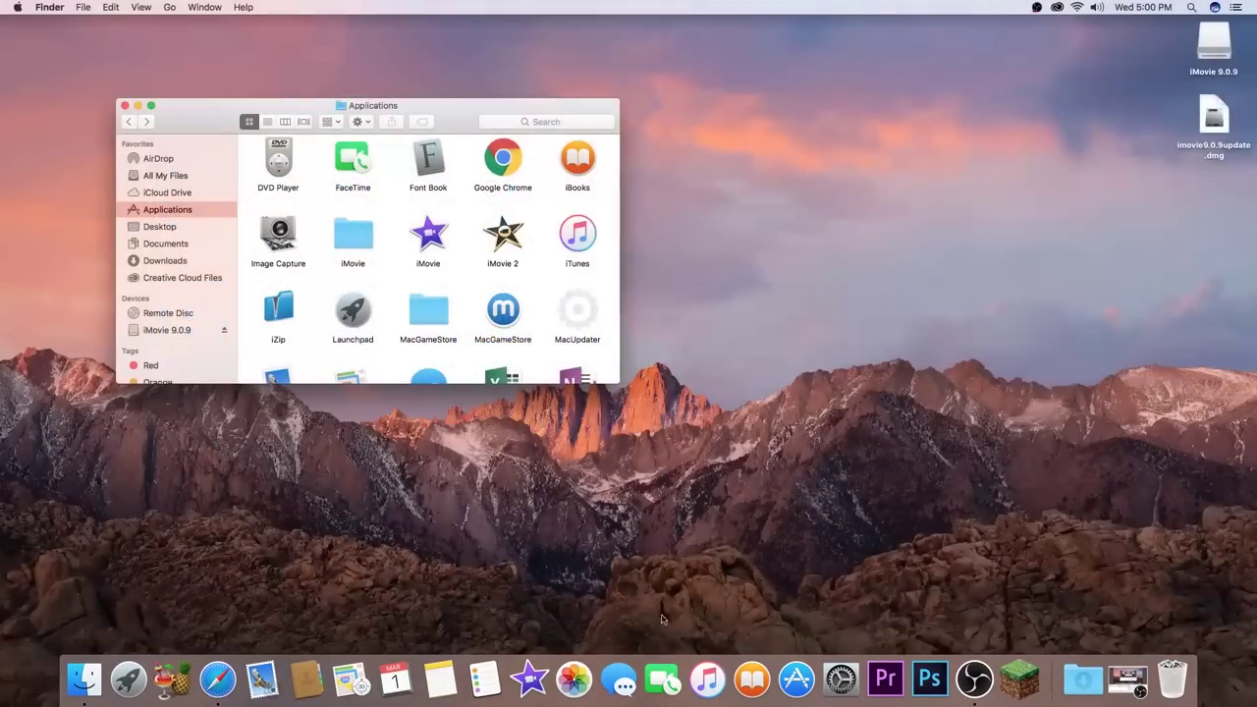
- Rename the iMovie 2 app in the Applications folder as iMovie 9
right_click(512, 242)
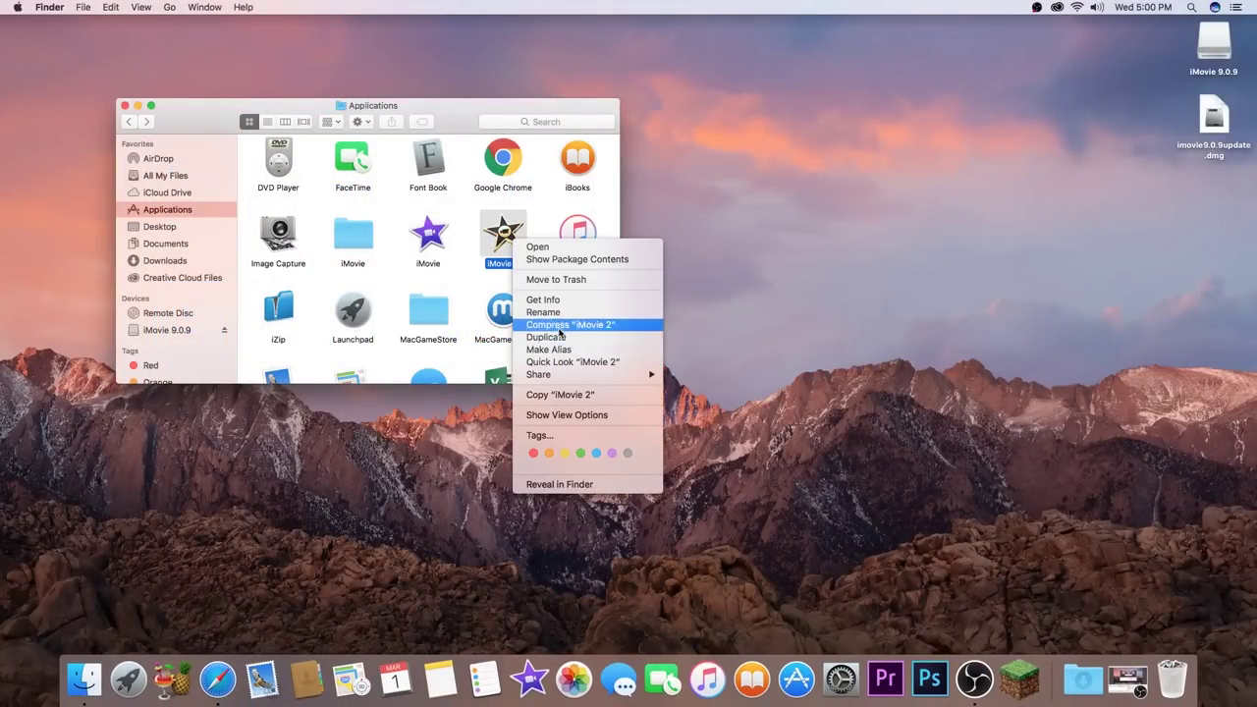
click(550, 313)
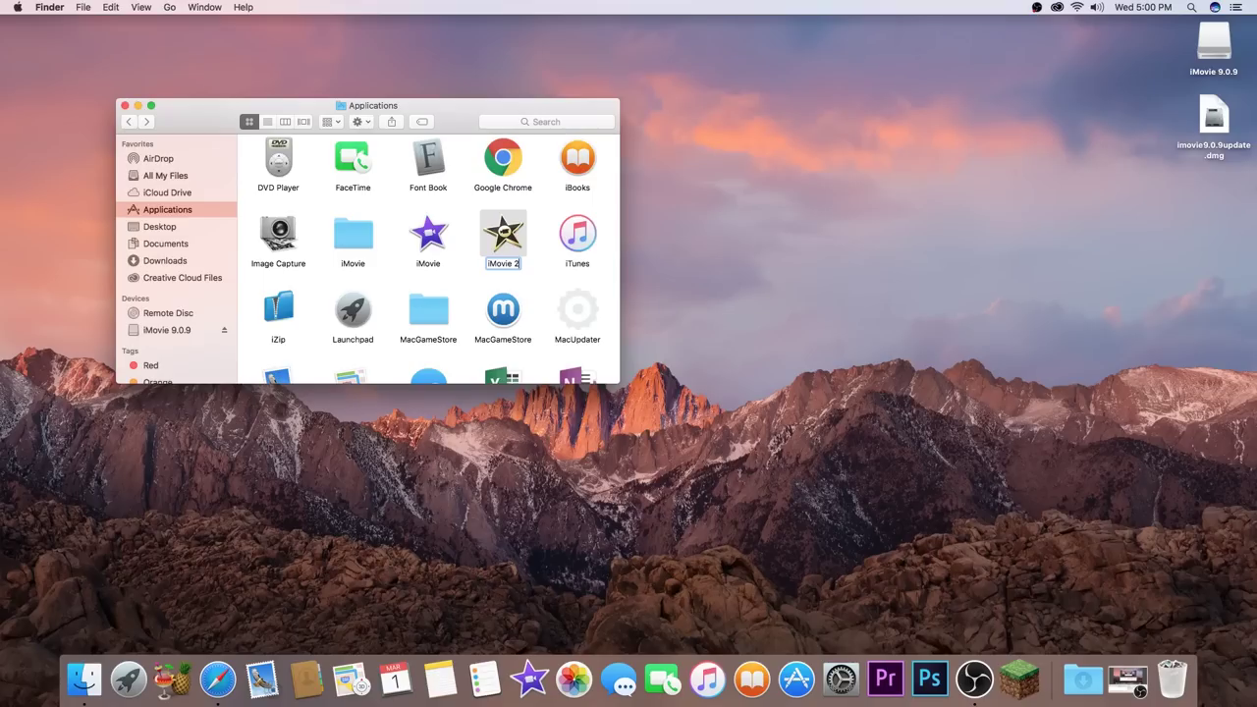
key(BackSpace)
text(9)
key(Return)
- Add the iMovie 9 app to the Dock and launch it from there
drag(497, 231, 520, 678)
click(501, 676)
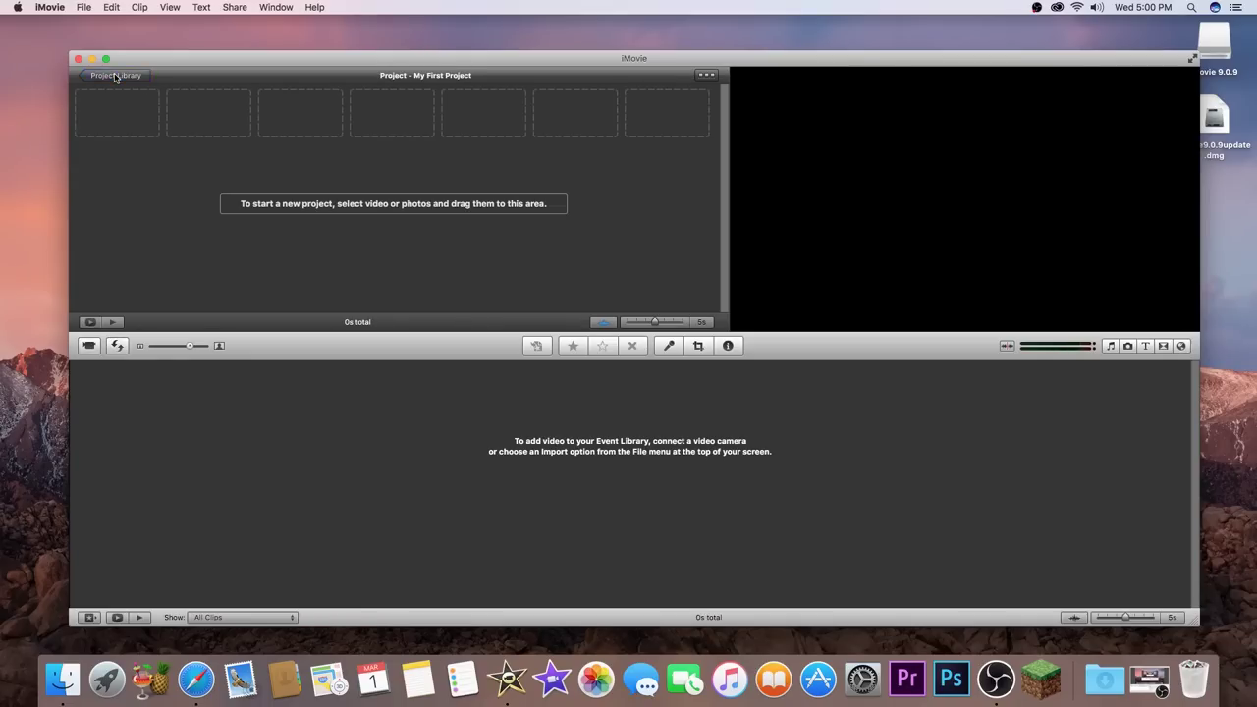
- Look through My First Project and New Project in iMovie 9's Project Library, and reopen My First Project
click(115, 76)
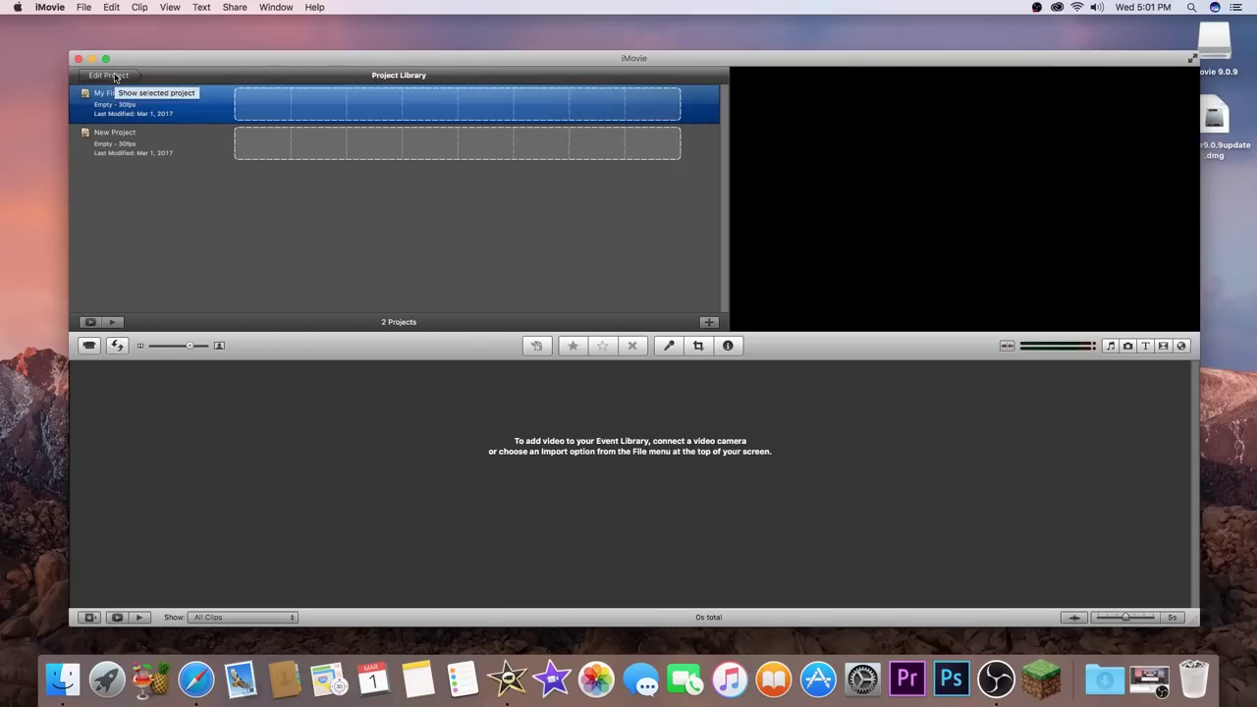
click(150, 149)
click(145, 114)
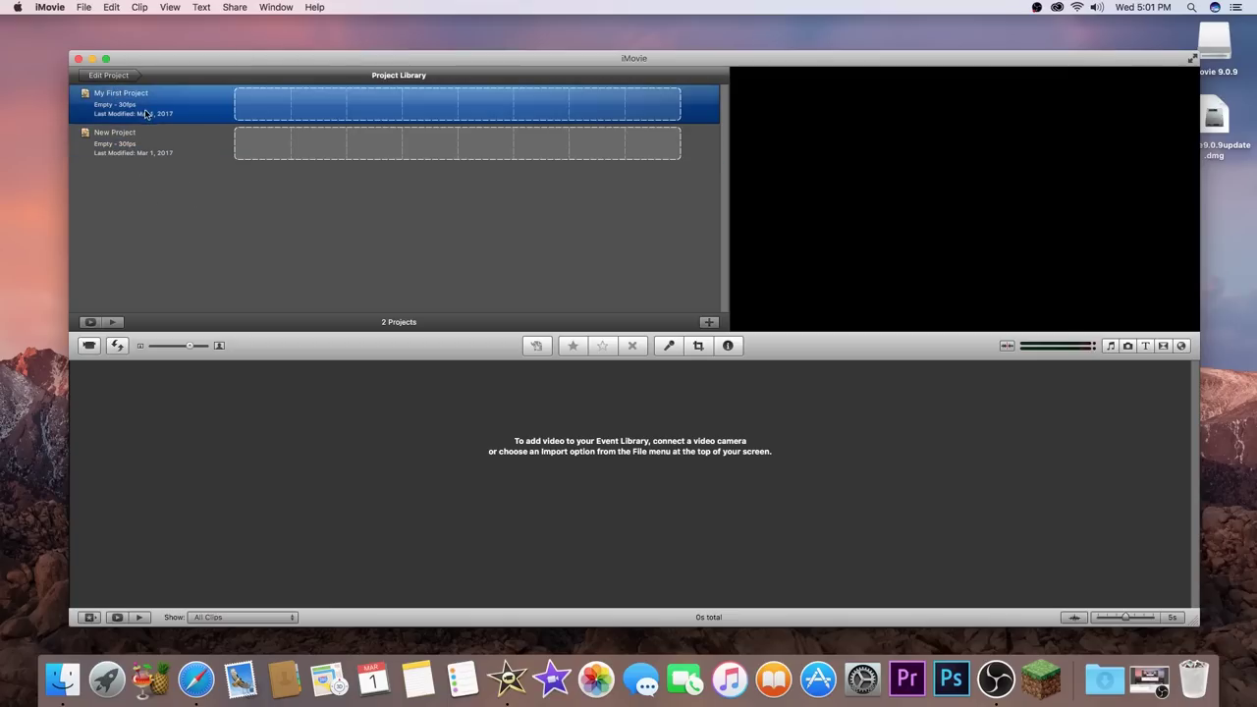
click(143, 149)
click(146, 116)
click(108, 76)
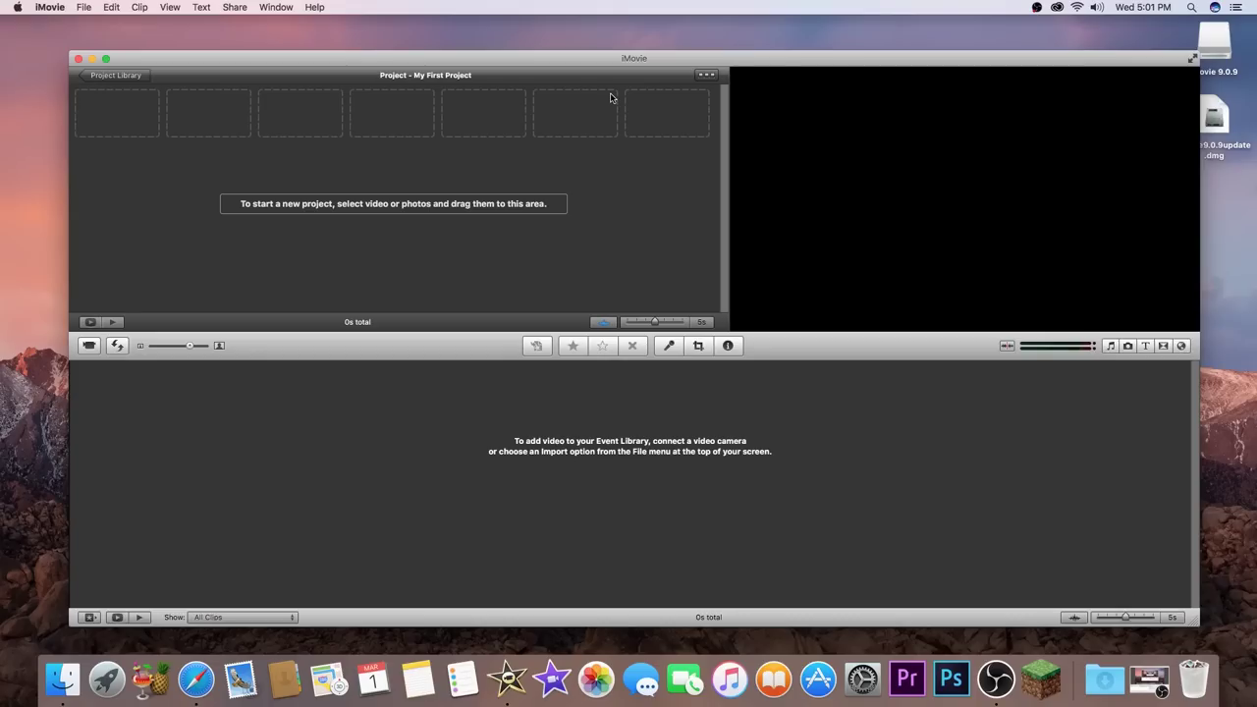
- Launch the newer iMovie to compare its My Movie media with iMovie 9's Project Library, and close the newer version's window
click(562, 675)
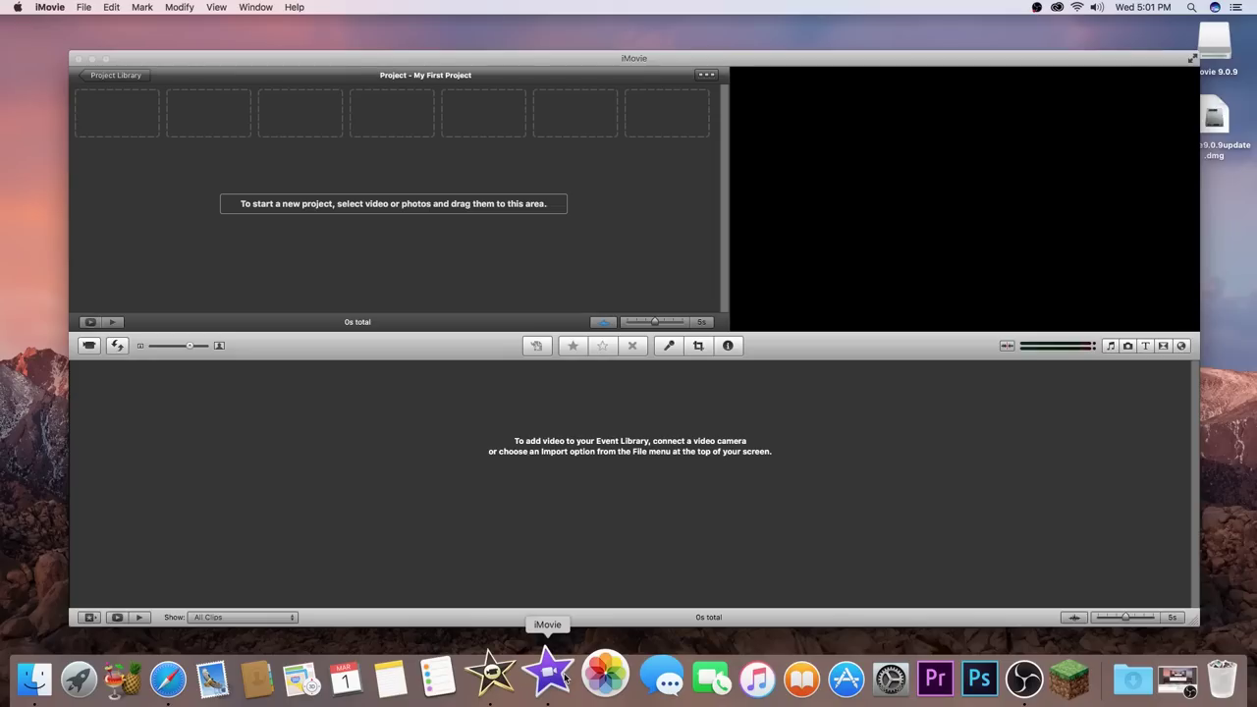
click(565, 678)
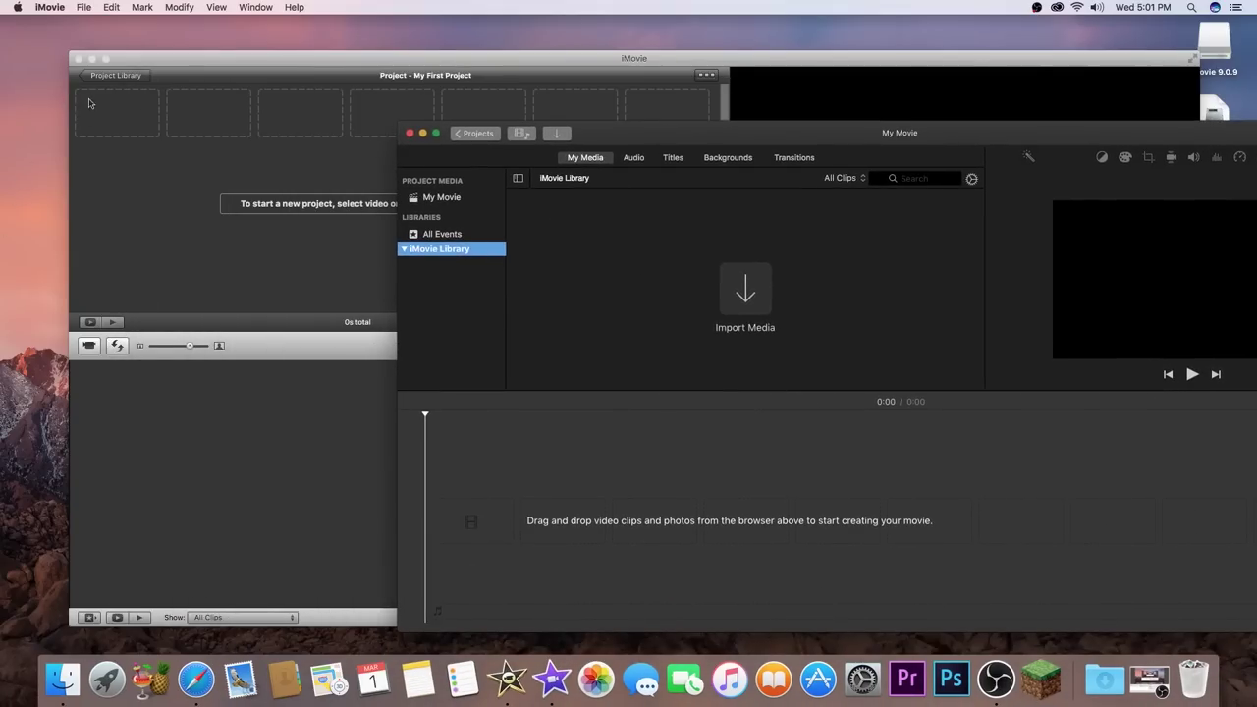
click(99, 73)
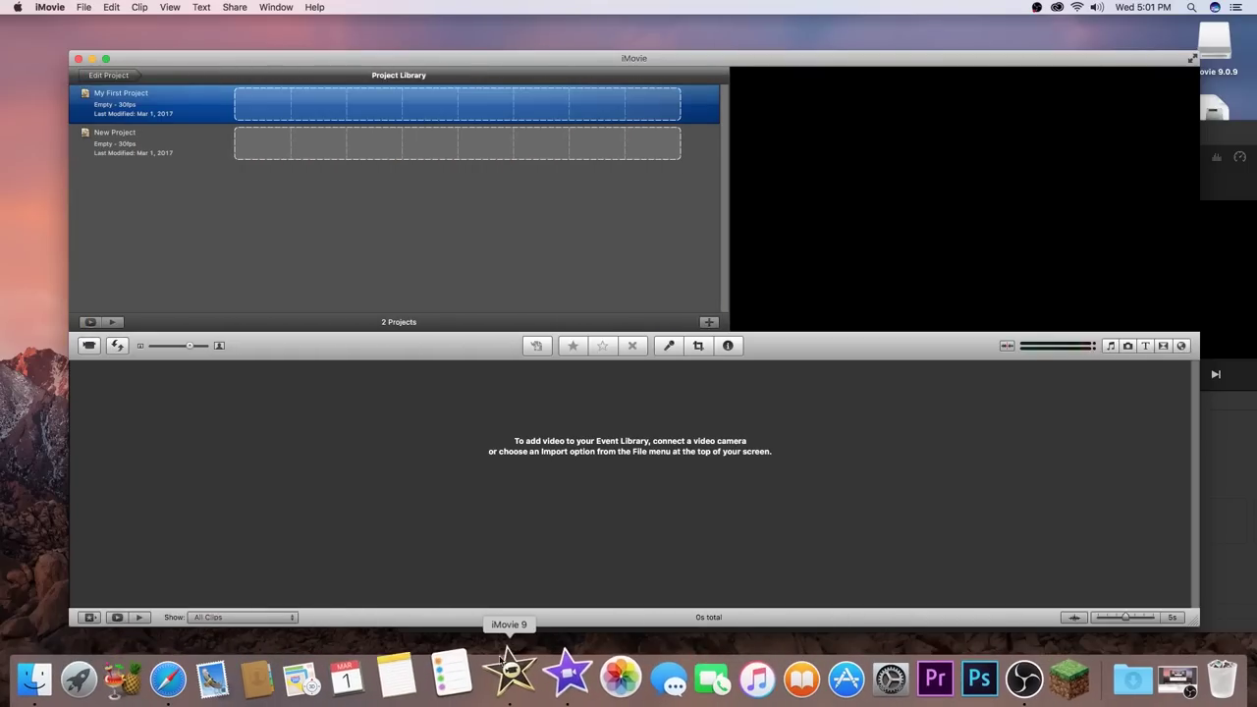
click(568, 674)
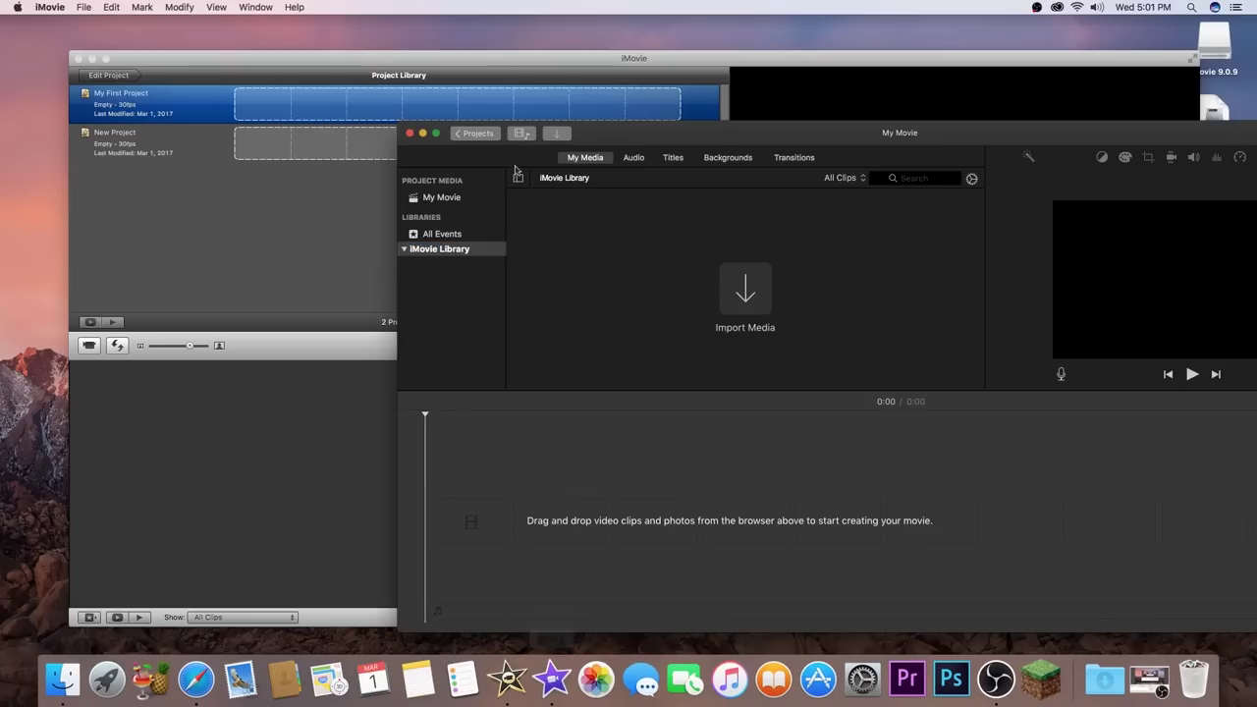
click(449, 236)
click(446, 203)
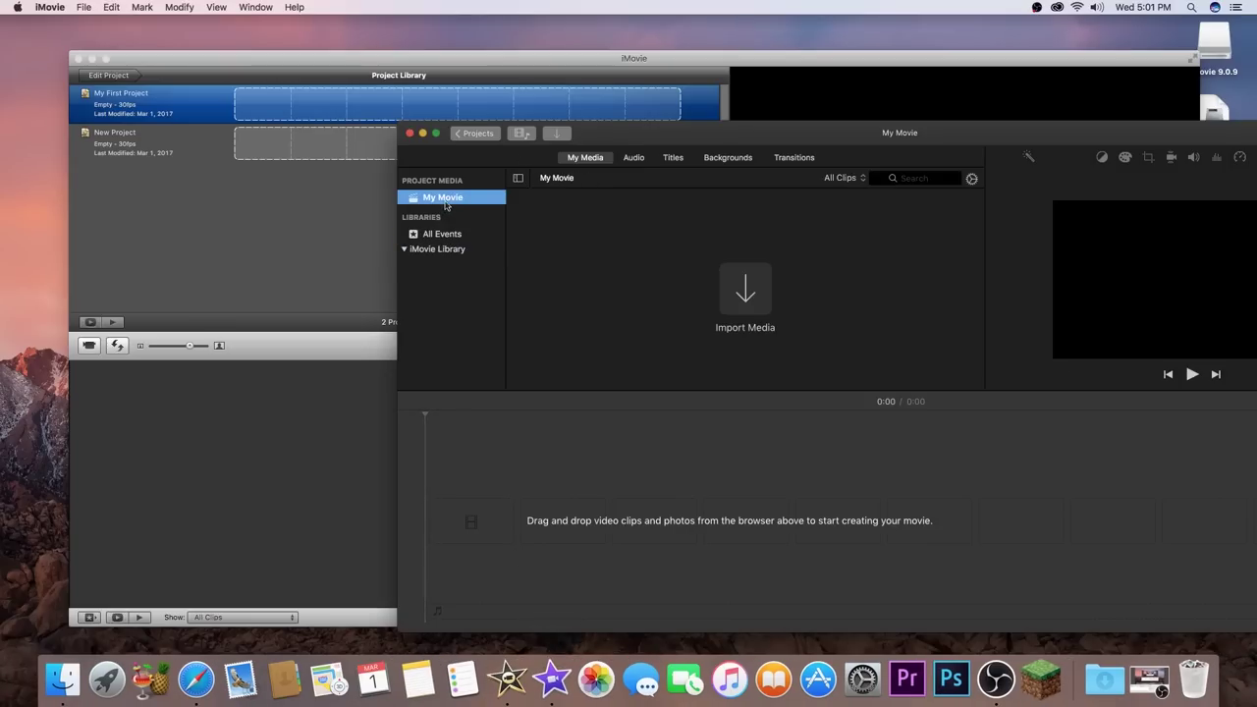
click(409, 132)
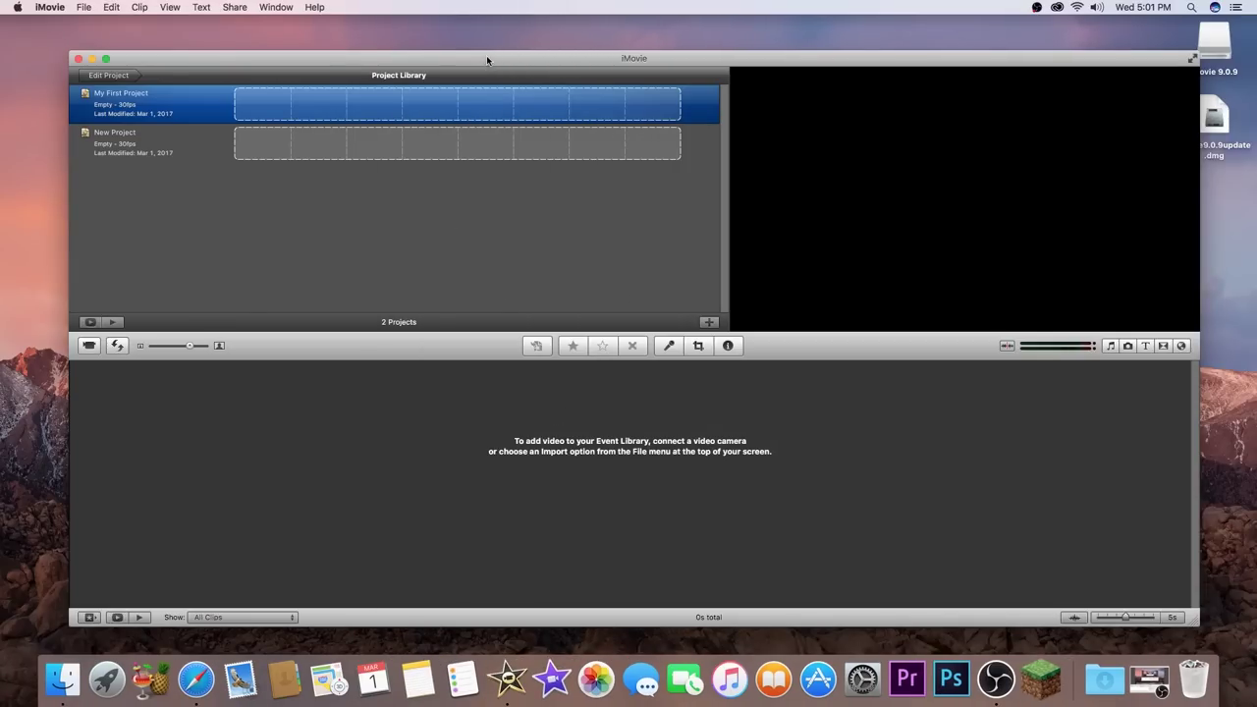
- Uncover the desktop icons beside the iMovie 9 window and eject the iMovie 9.0.9 disk image
drag(487, 55, 453, 59)
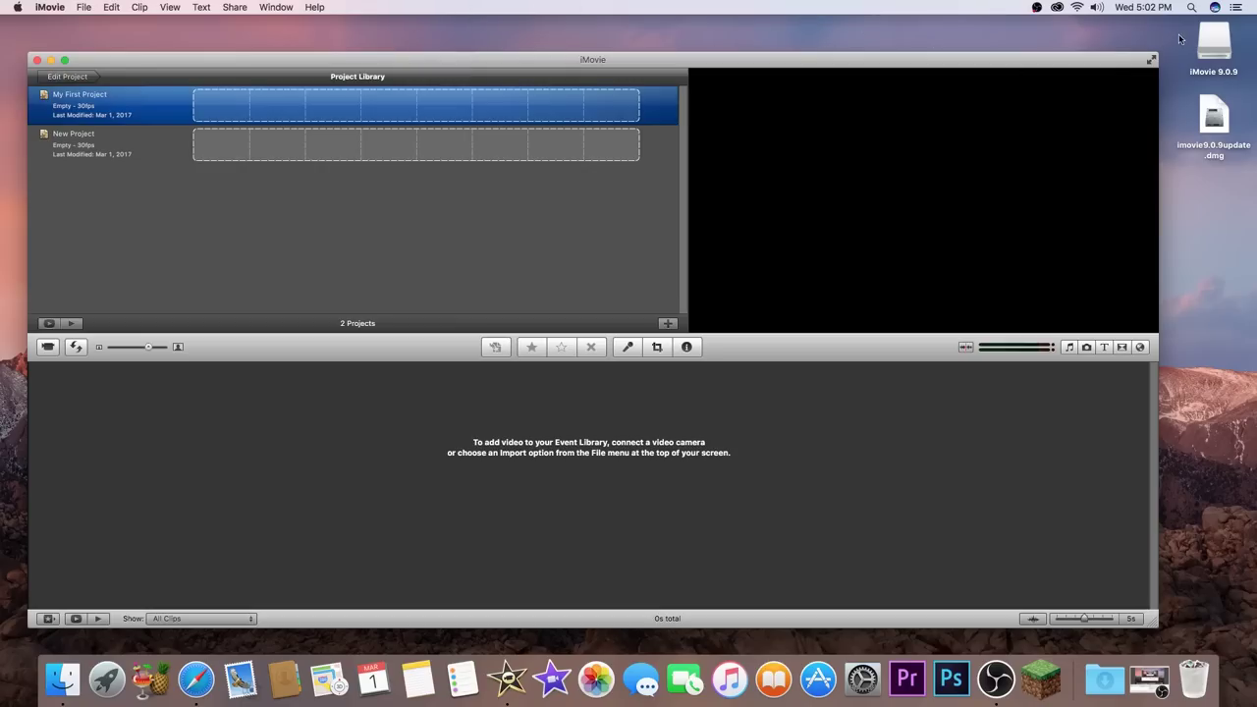
drag(1182, 37, 1203, 195)
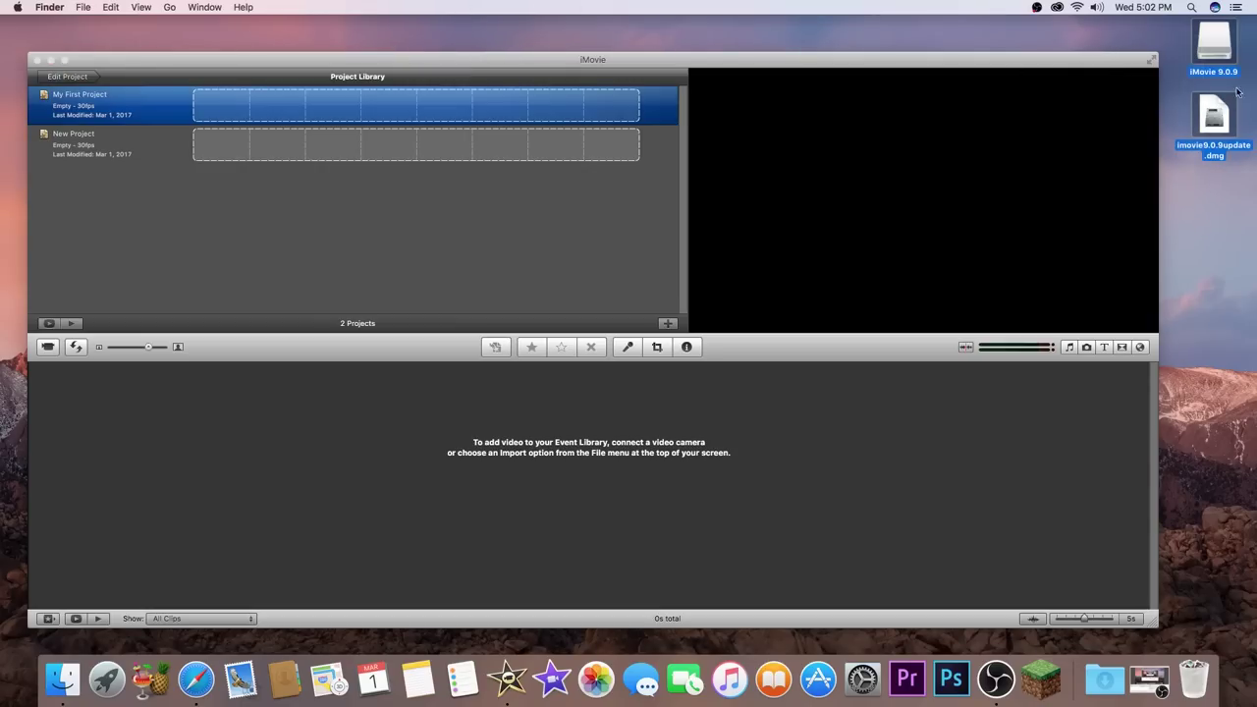
right_click(1218, 119)
click(1182, 67)
click(1207, 49)
right_click(1206, 49)
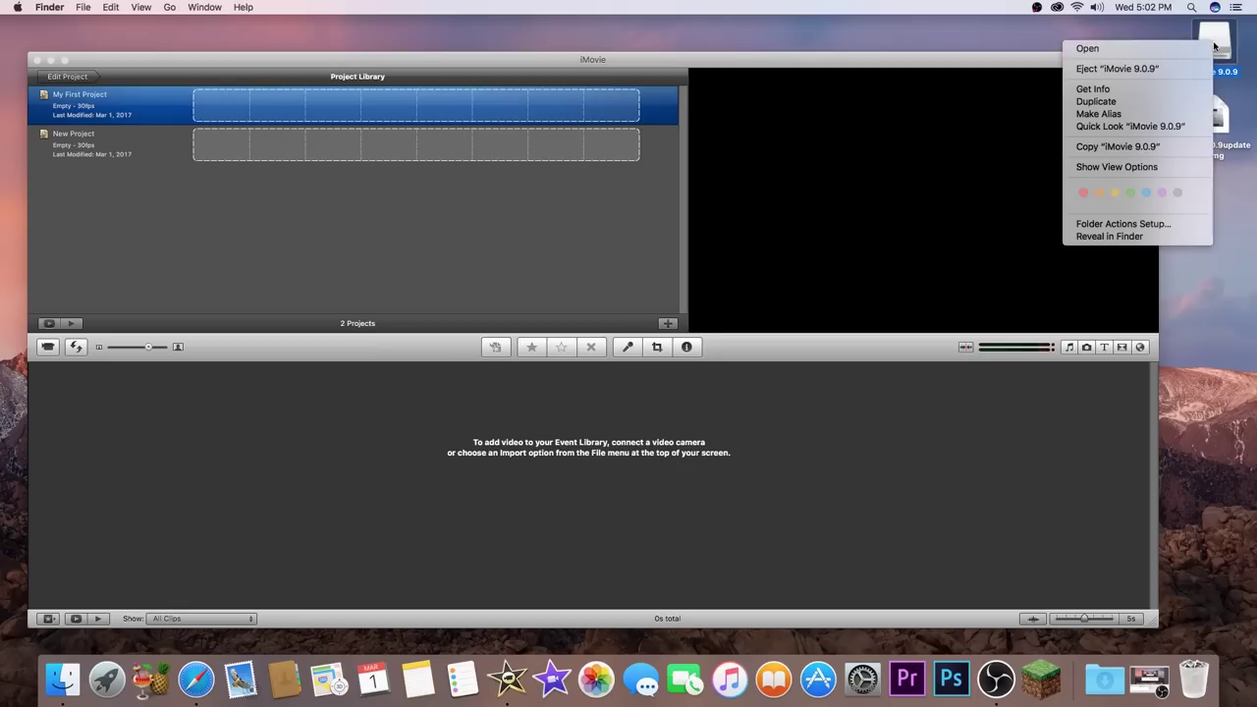
click(1129, 65)
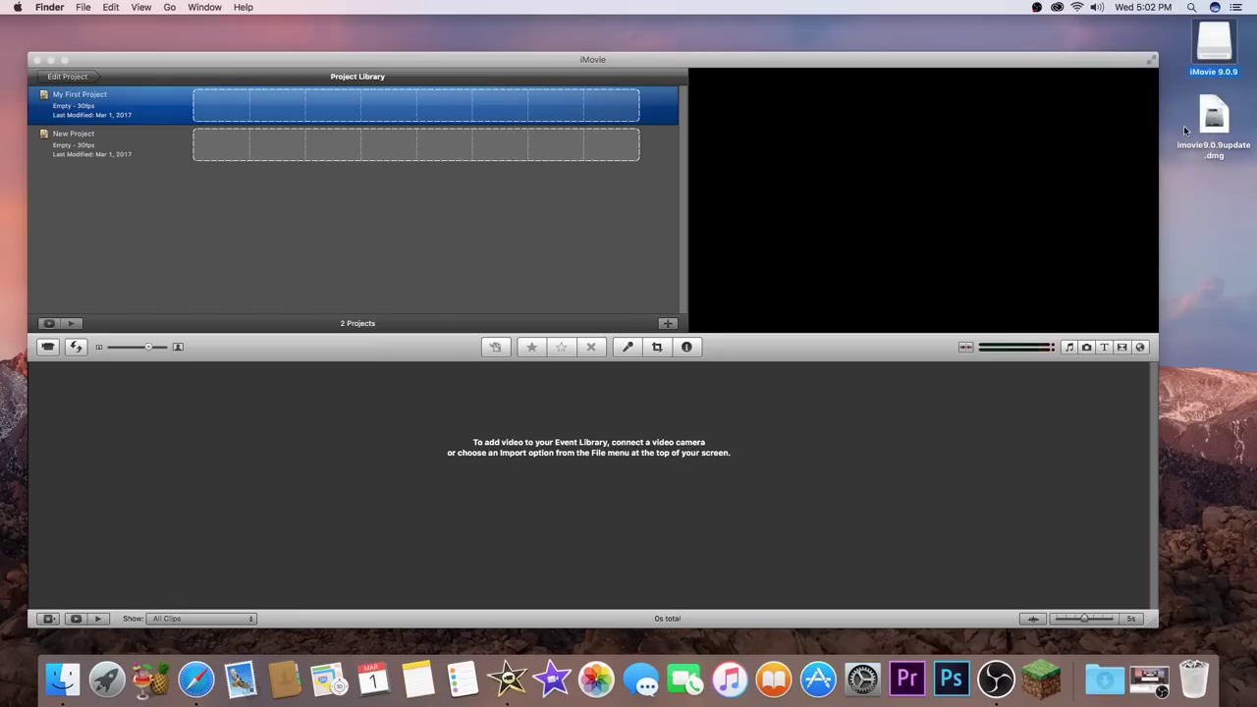
- Move imovie9.0.9update.dmg to the Trash, check the mounted devices in a new Finder window, and close that window
right_click(1213, 124)
click(1122, 157)
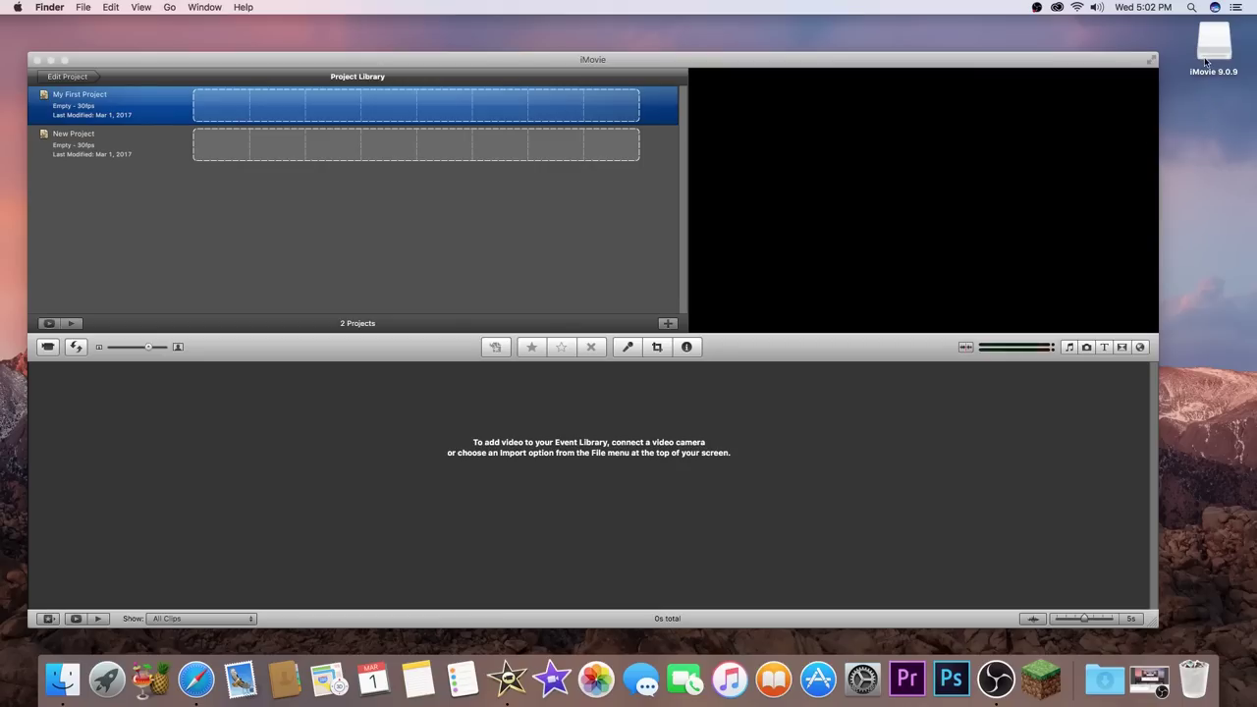
click(59, 692)
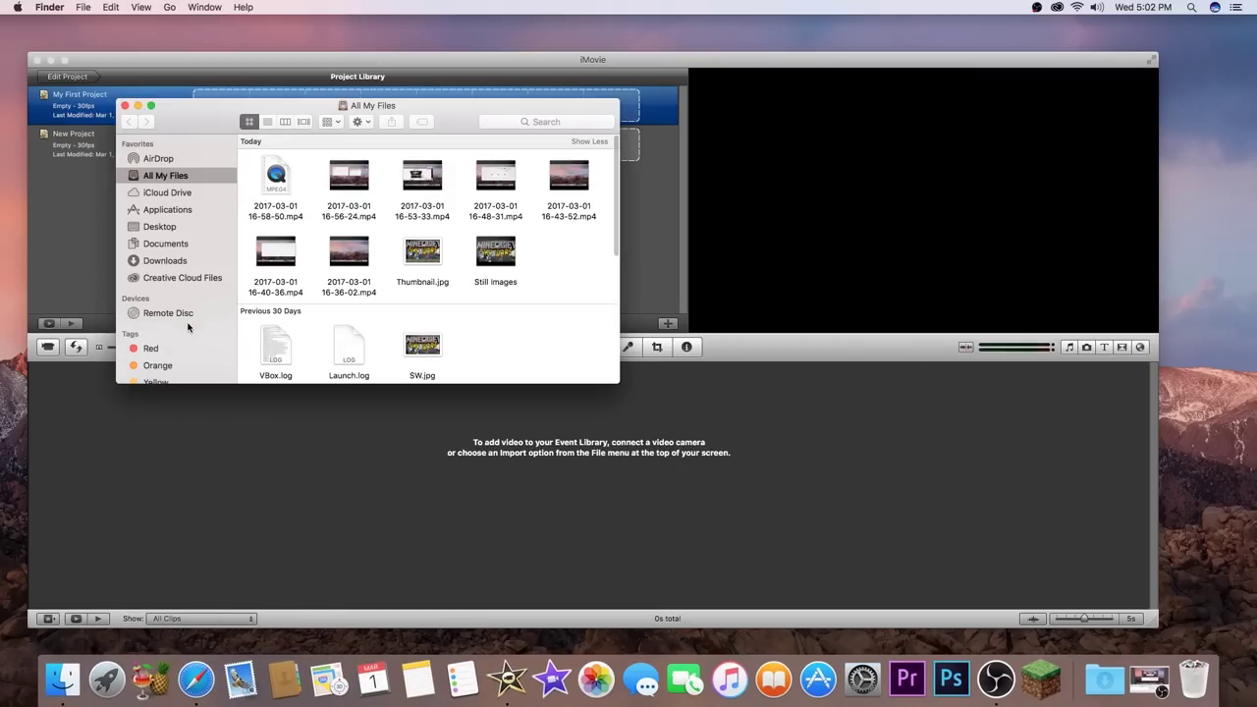
click(125, 105)
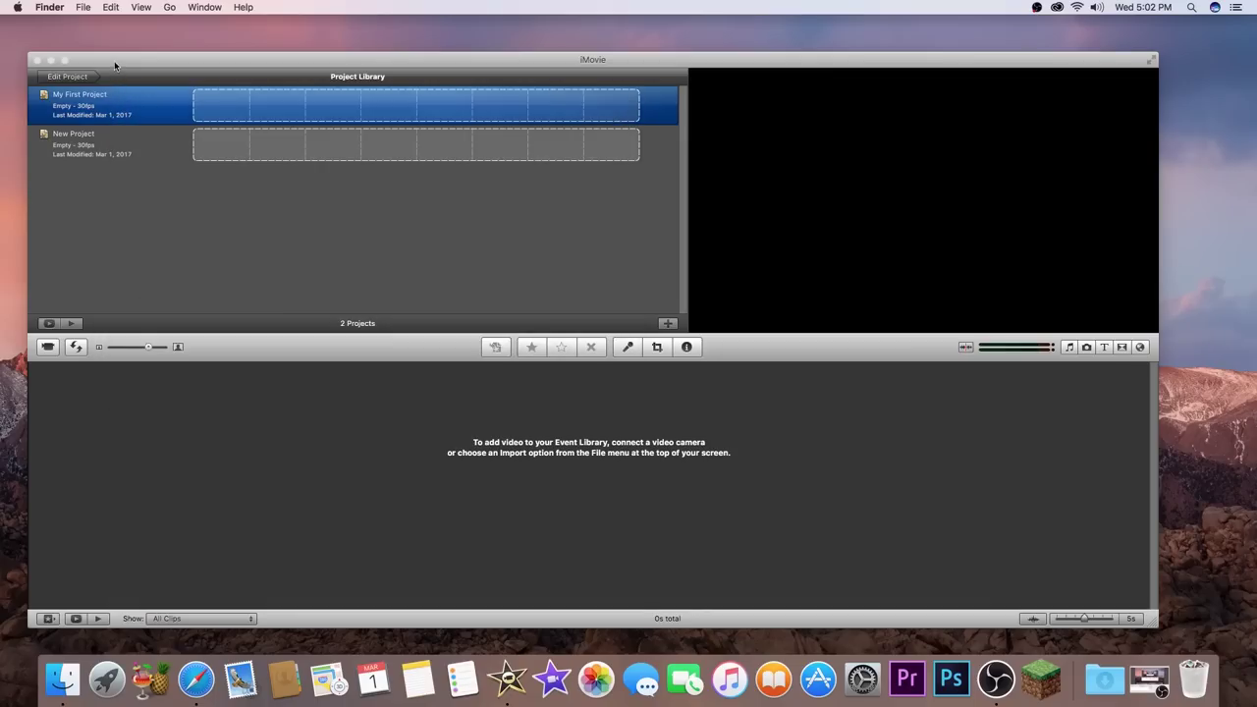
drag(116, 62, 206, 51)
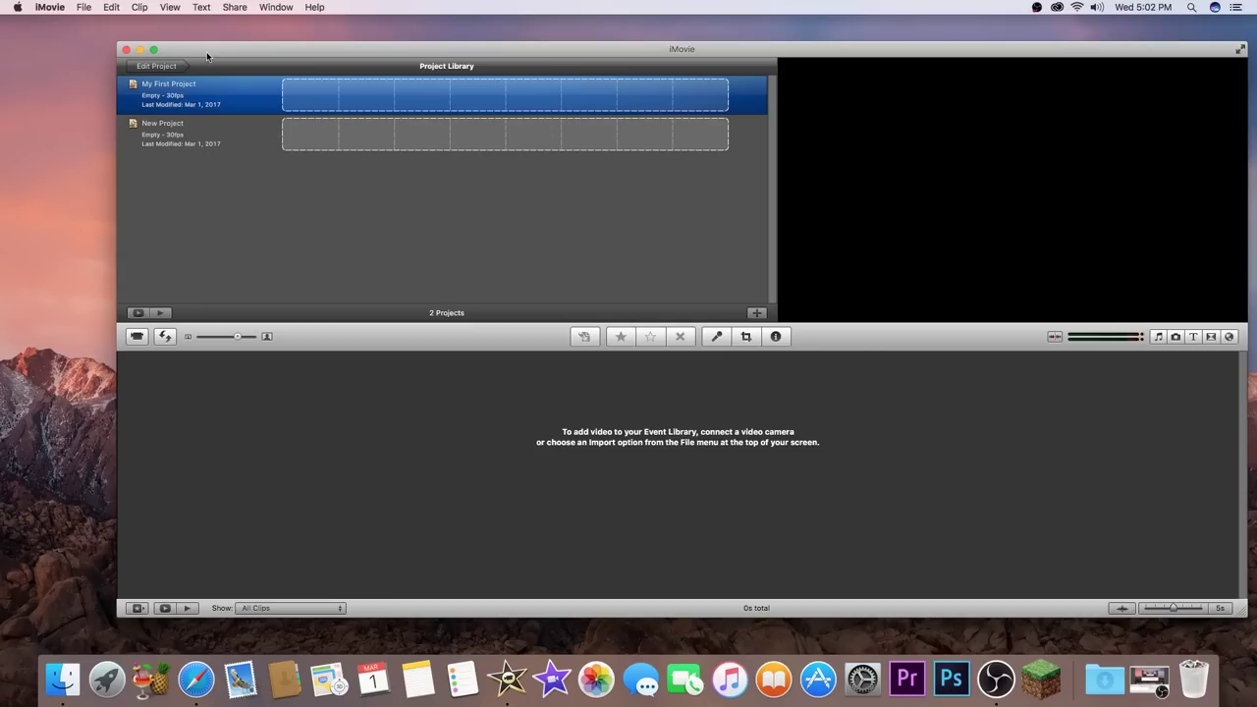
click(1035, 7)
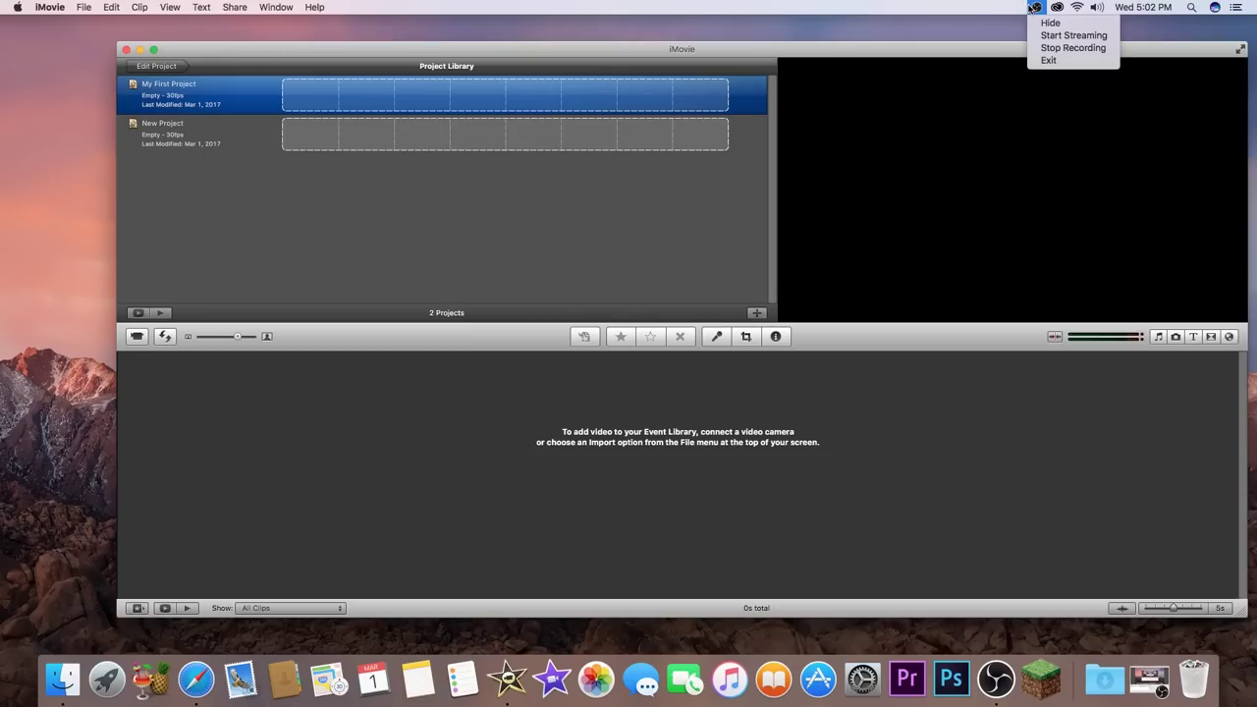